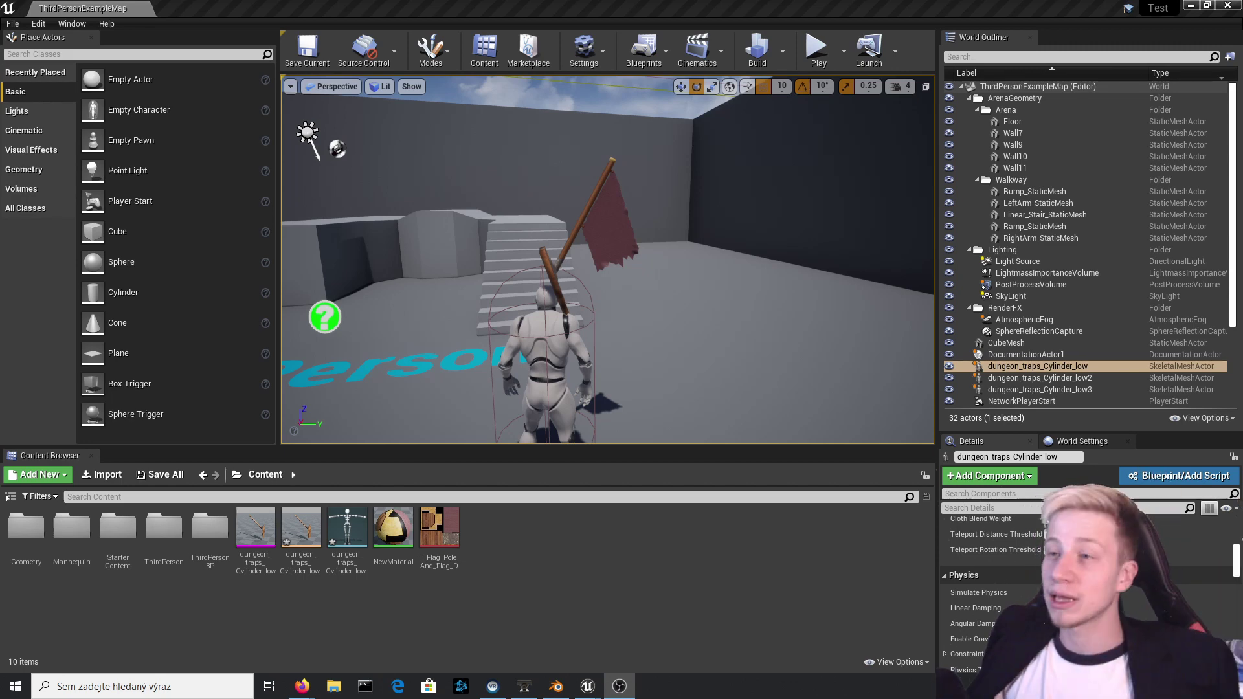
- Play the level and run the character around the arena to examine the moving flags on their poles
{"action": "left_click", "coordinate": [809, 50]}
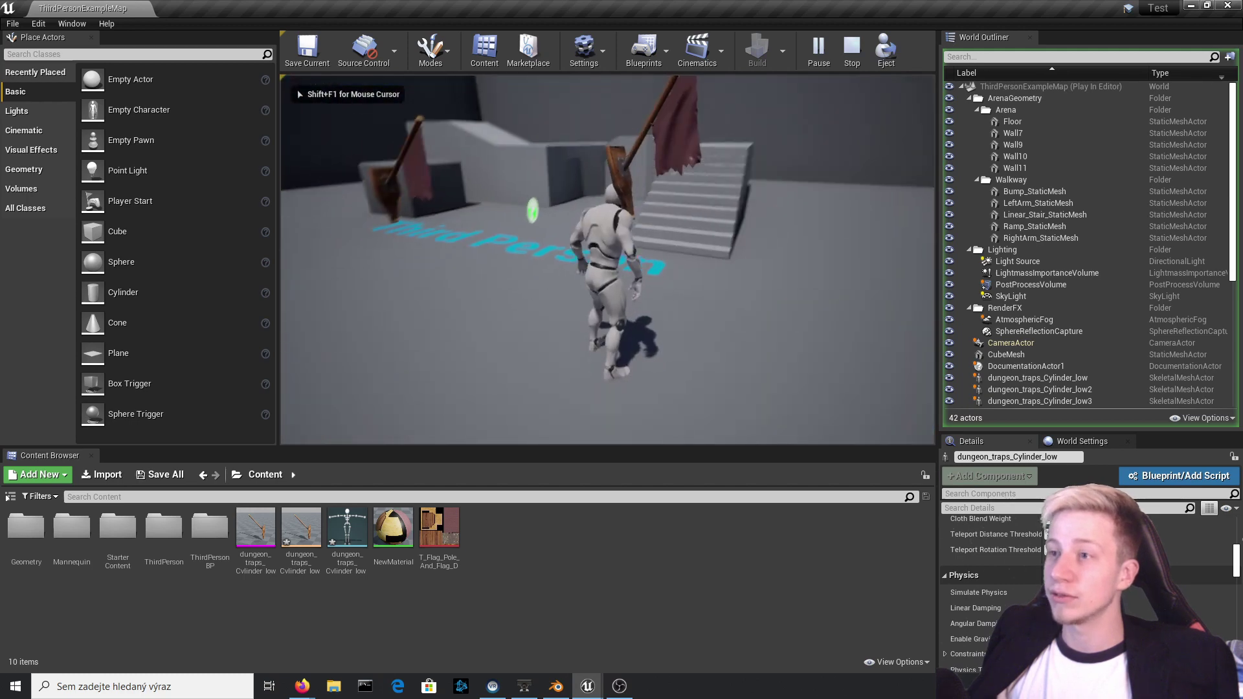
{"action": "key", "text": "w"}
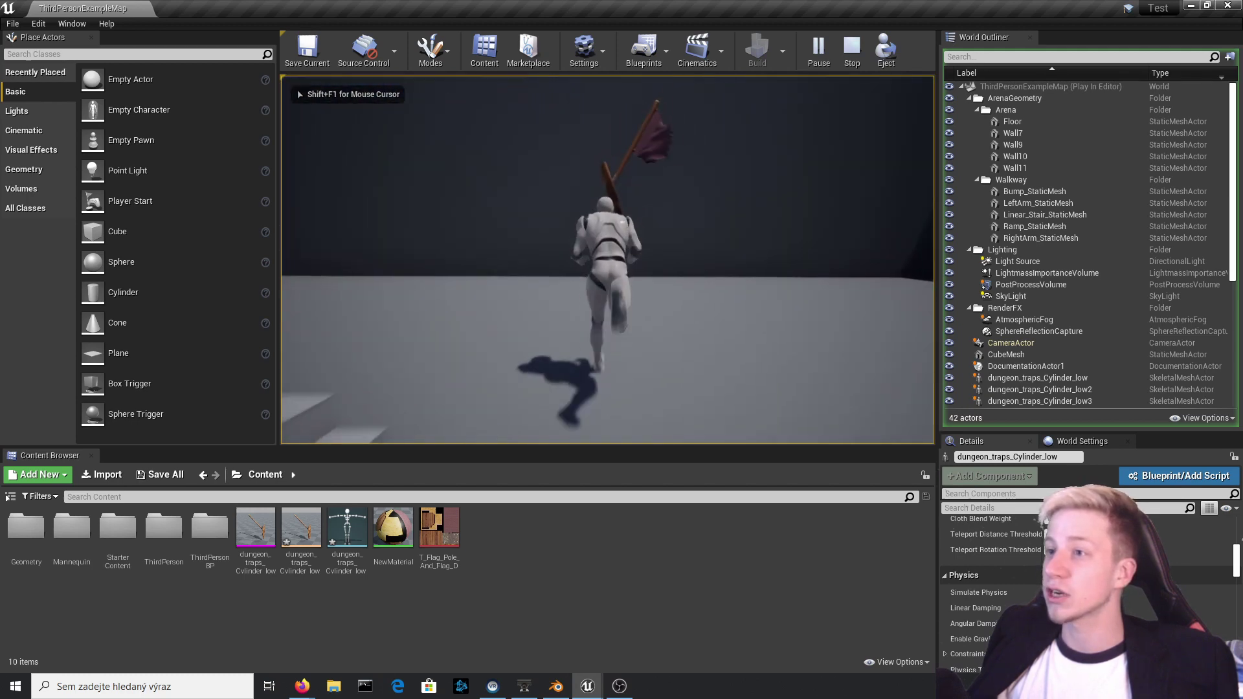
{"action": "key", "text": "w"}
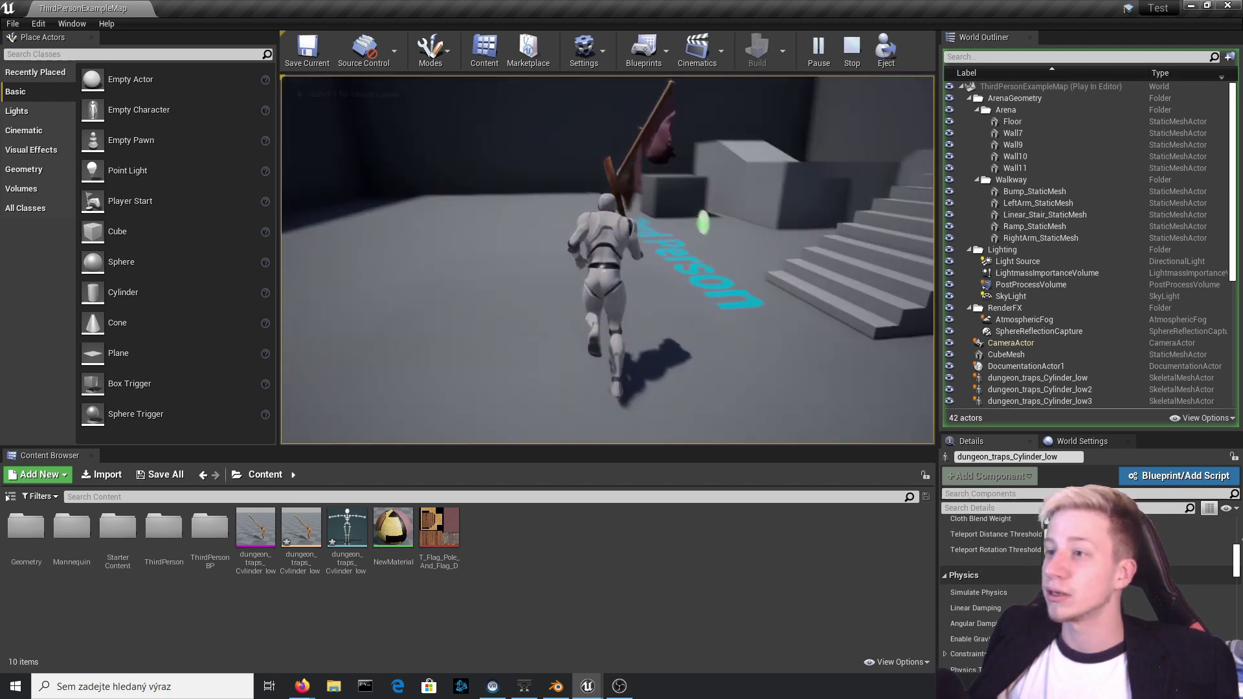
{"action": "key", "text": "w"}
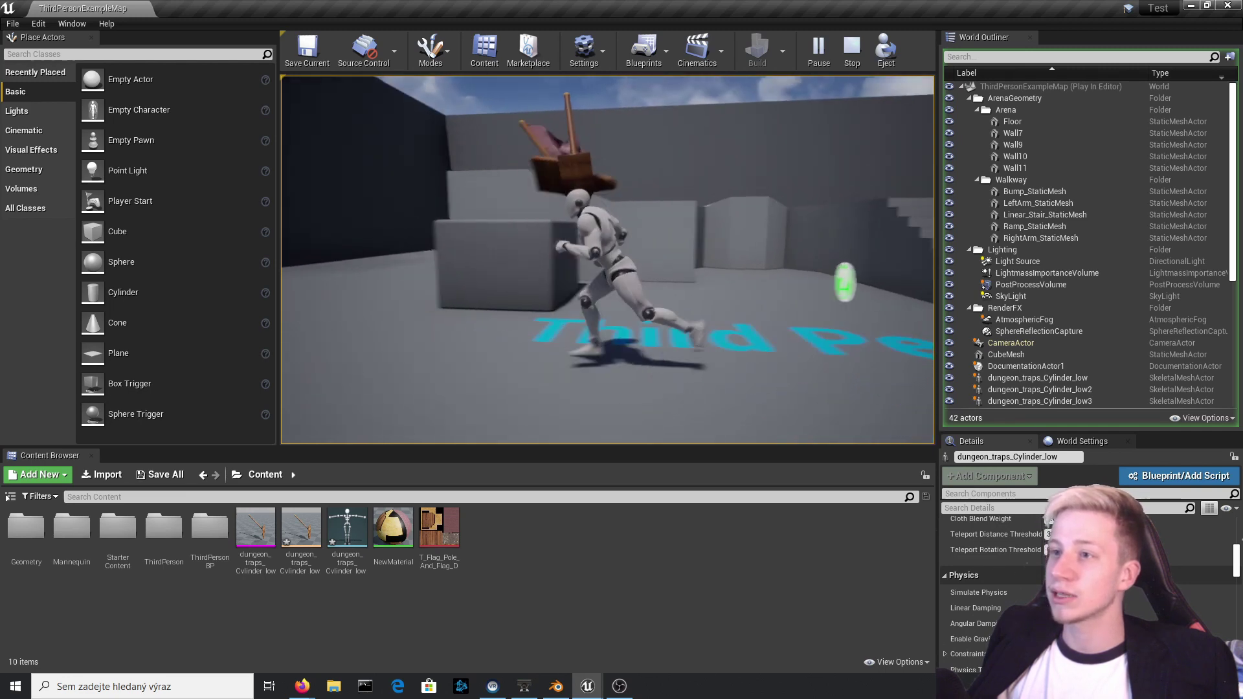
{"action": "key", "text": "w"}
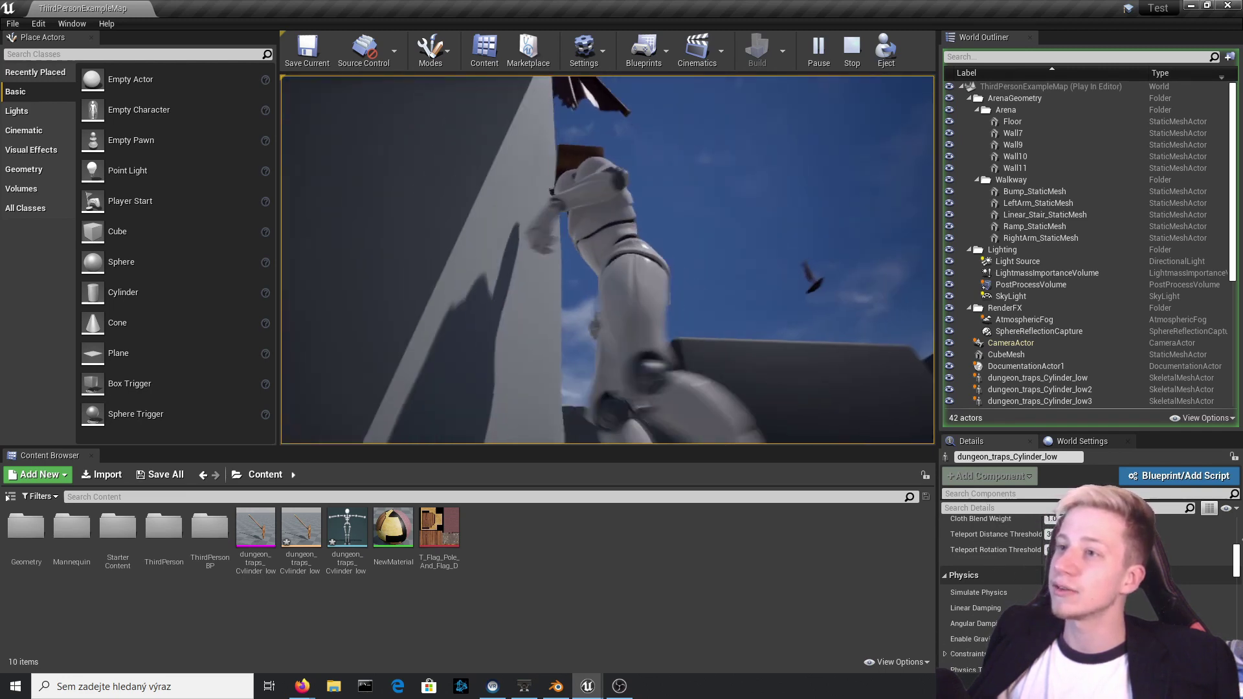
{"action": "key", "text": "w"}
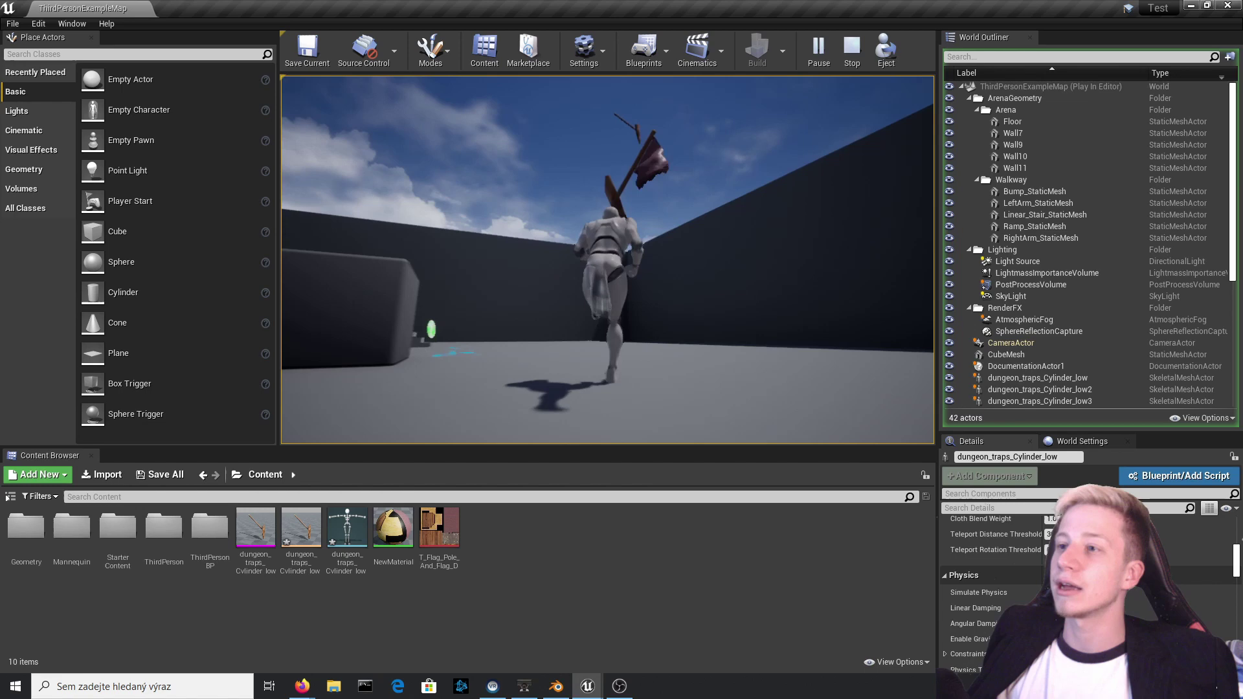
{"action": "key", "text": "w"}
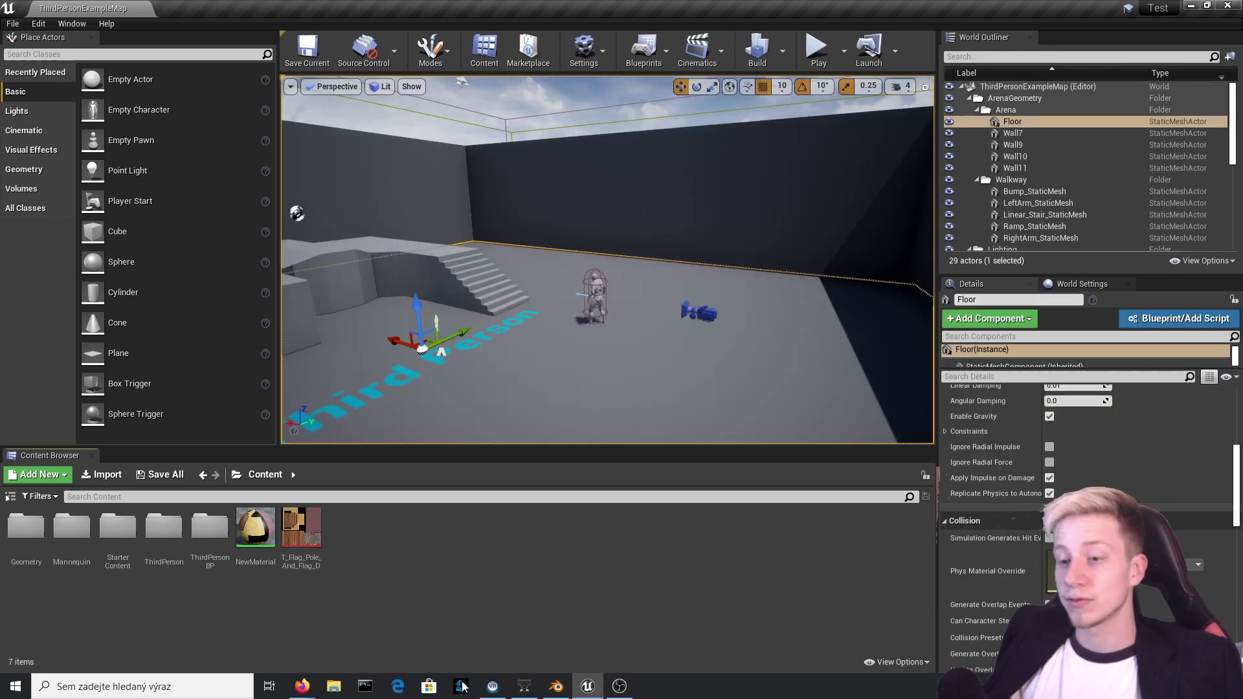
- Switch to Blender, examine the flag pole mesh and its armature from several sides, and return to Unreal Editor
{"action": "left_click", "coordinate": [556, 687]}
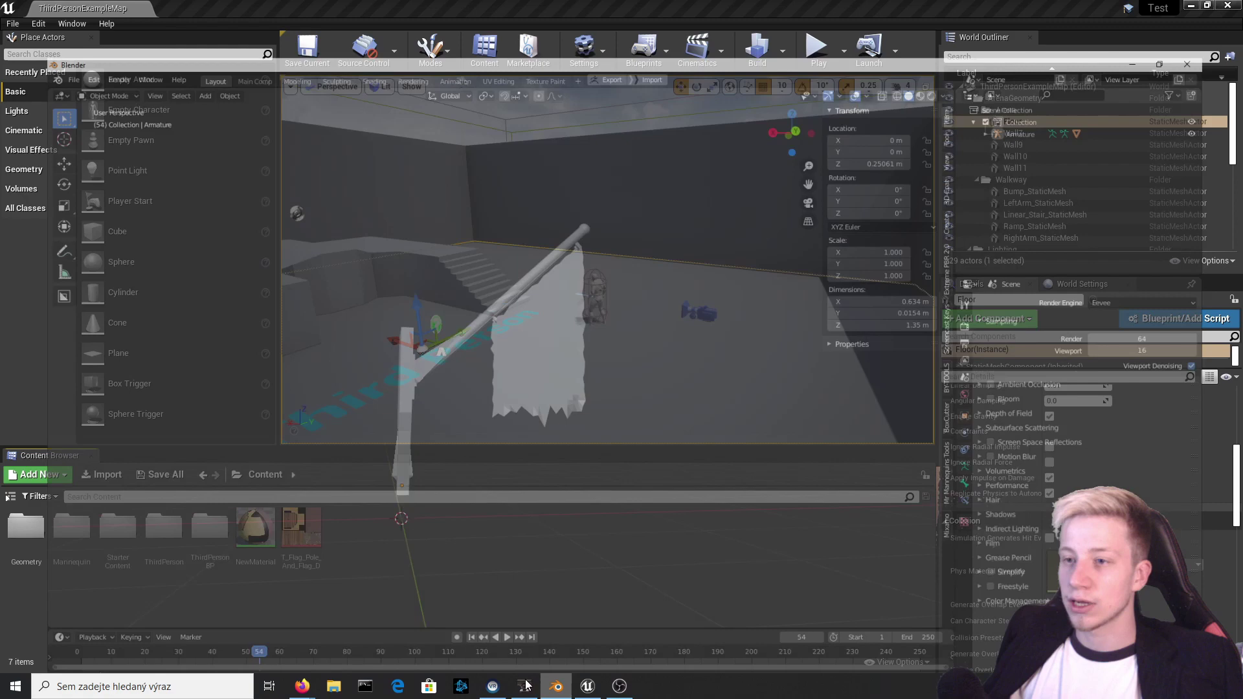
{"action": "middle_click_drag", "start_coordinate": [616, 370], "coordinate": [577, 339]}
{"action": "middle_click_drag", "start_coordinate": [523, 382], "coordinate": [441, 456]}
{"action": "scroll", "coordinate": [467, 409], "scroll_direction": "up", "scroll_amount": 4}
{"action": "left_click", "coordinate": [467, 409]}
{"action": "middle_click_drag", "start_coordinate": [468, 409], "coordinate": [589, 343]}
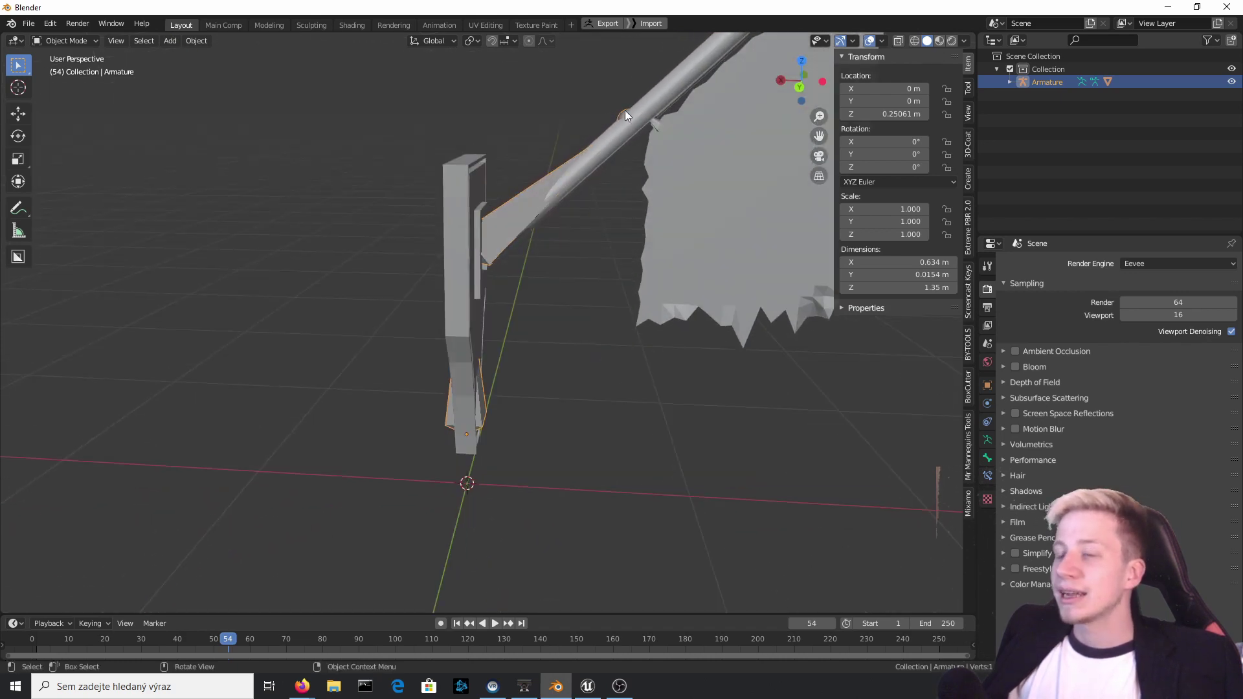
{"action": "middle_click_drag", "start_coordinate": [503, 398], "coordinate": [489, 437]}
{"action": "middle_click_drag", "start_coordinate": [647, 324], "coordinate": [553, 272]}
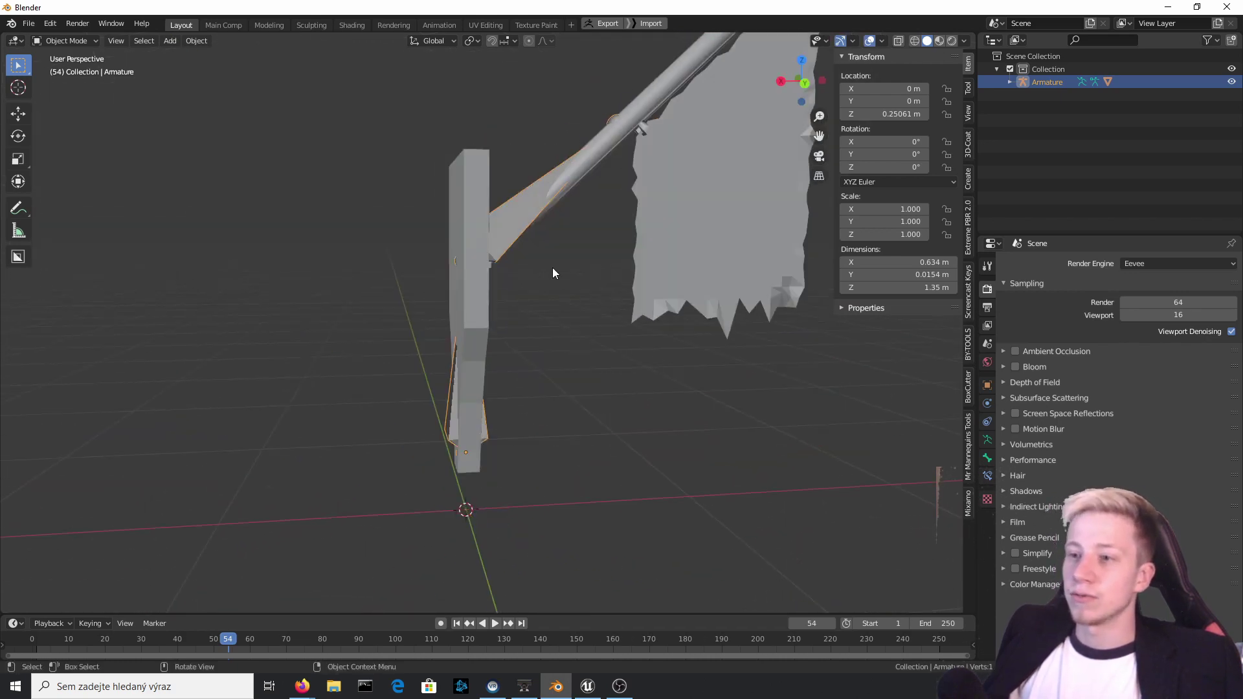
{"action": "left_click", "coordinate": [1167, 6]}
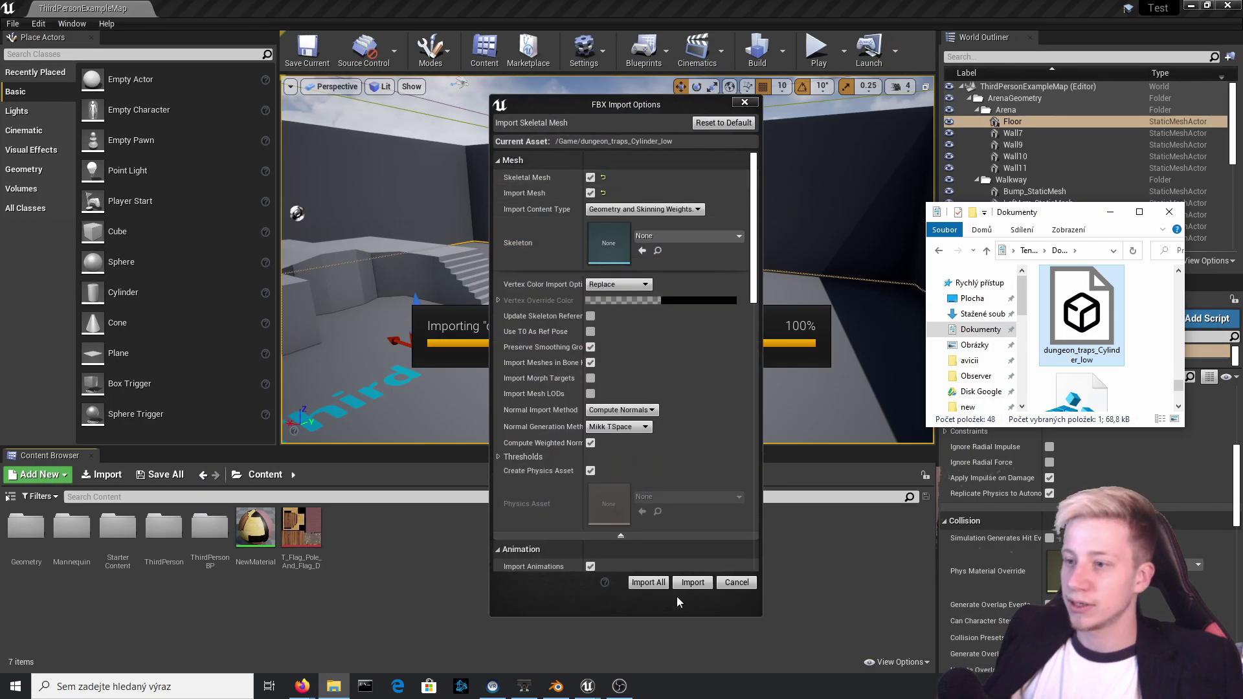
- Import everything from the dungeon_traps_Cylinder_low FBX as a skeletal mesh and open that mesh with NewMaterial in its material slot
{"action": "left_click", "coordinate": [647, 582]}
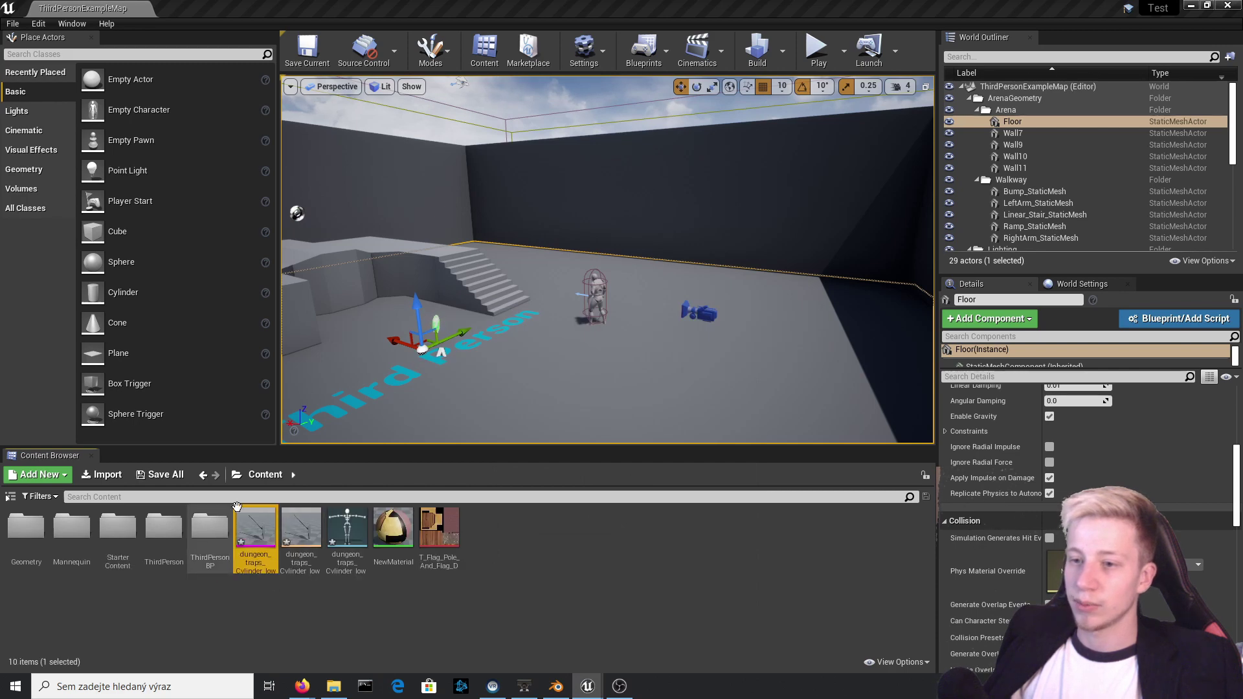
{"action": "left_click", "coordinate": [342, 609]}
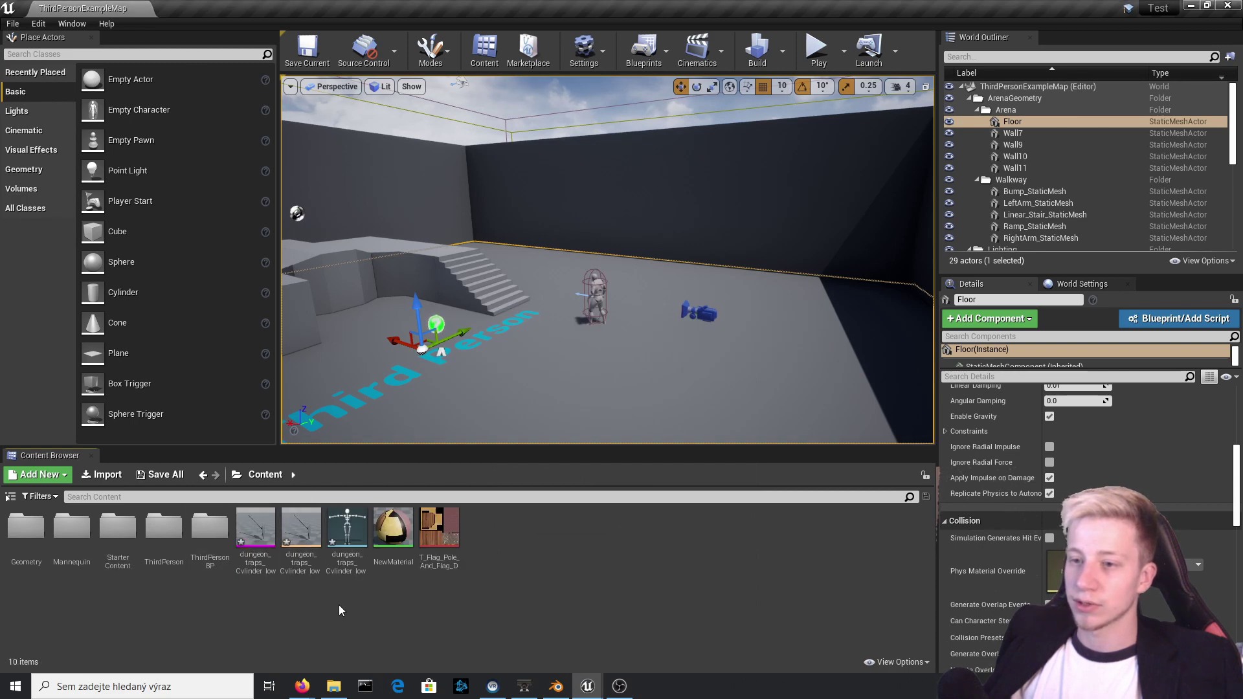
{"action": "double_click", "coordinate": [252, 528]}
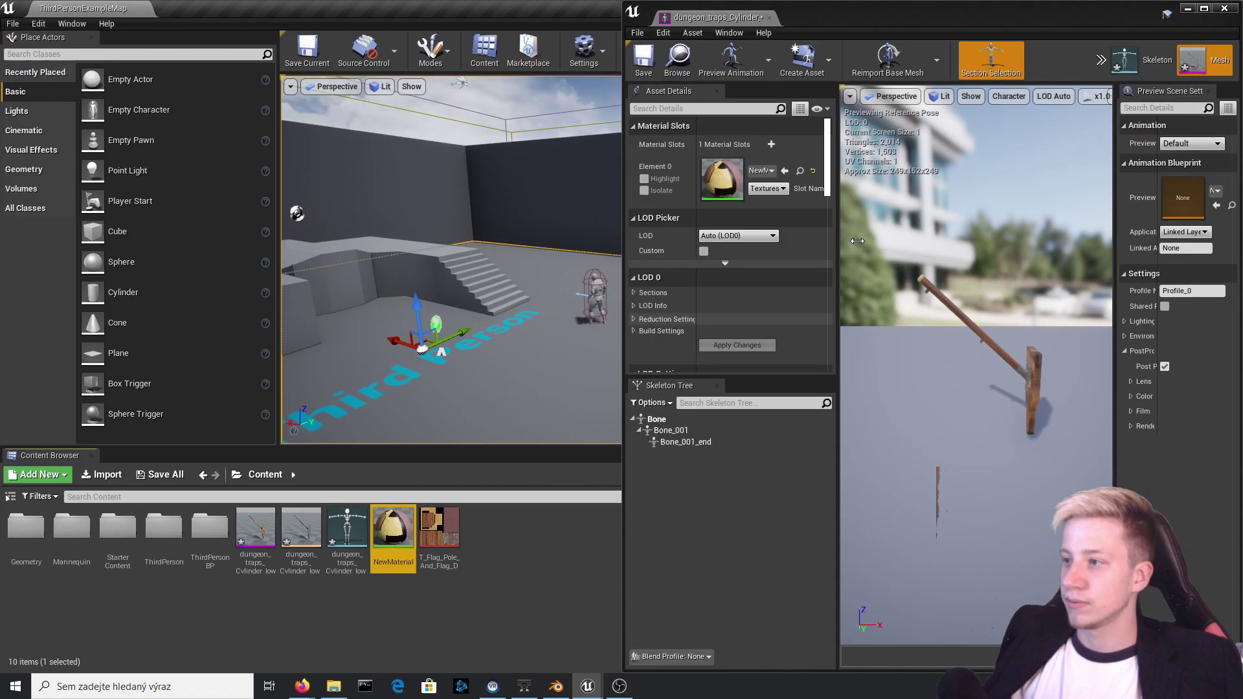
- Place the flag skeletal mesh on the arena floor for a test, and delete it from the level
{"action": "left_click_drag", "start_coordinate": [255, 534], "coordinate": [512, 426]}
{"action": "left_click", "coordinate": [257, 558]}
{"action": "right_click_drag", "start_coordinate": [607, 259], "coordinate": [577, 331]}
{"action": "scroll", "coordinate": [716, 366], "scroll_direction": "down", "scroll_amount": 5}
{"action": "key", "text": "Delete"}
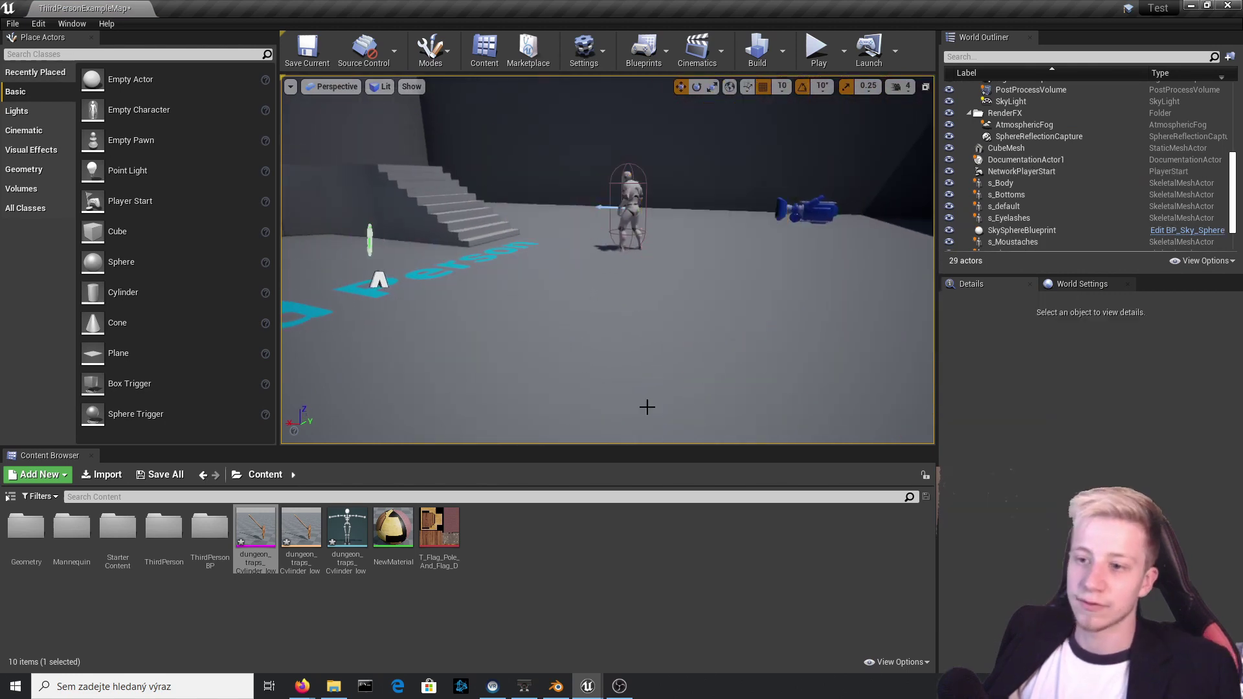
- Open the flag's physics asset, simulate it, and pull on the body to examine how its collision capsule behaves
{"action": "double_click", "coordinate": [296, 550]}
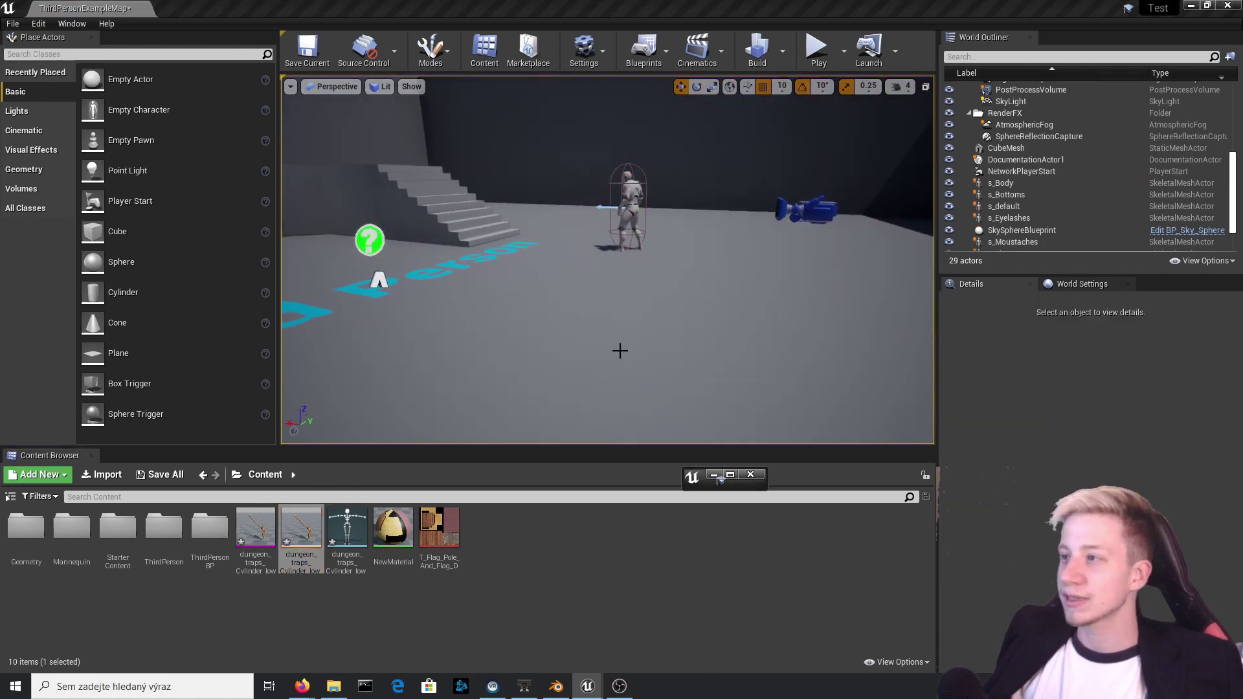
{"action": "left_click", "coordinate": [731, 475]}
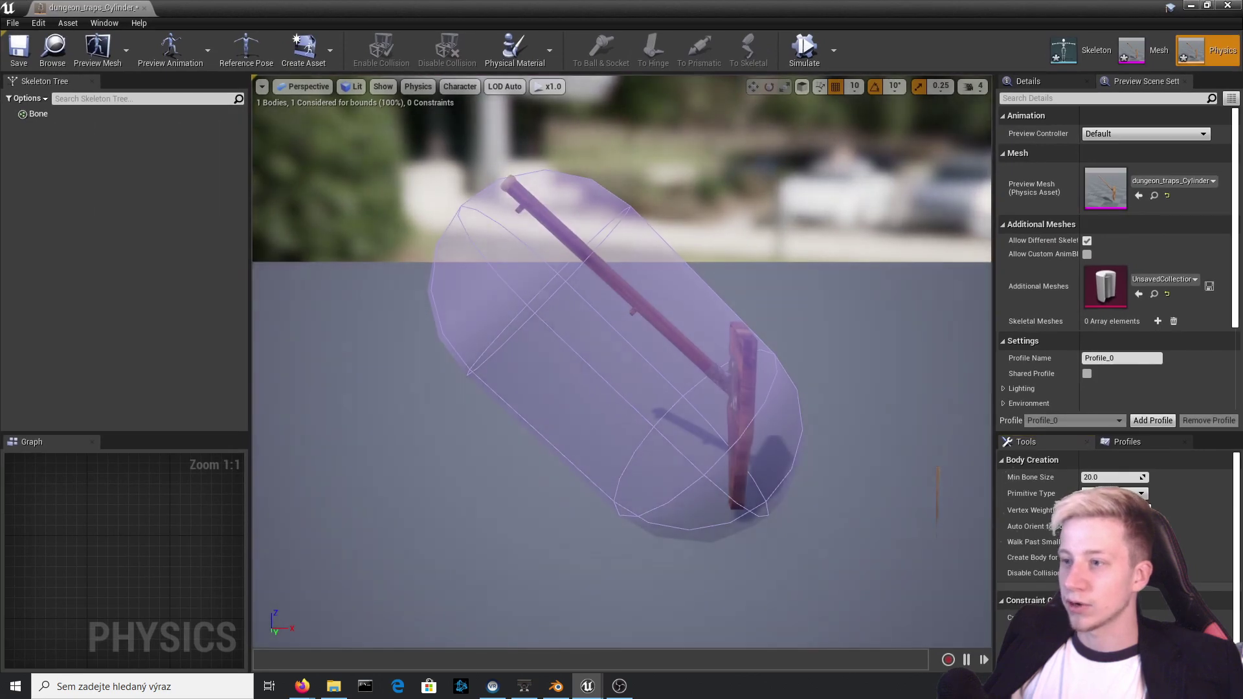
{"action": "left_click", "coordinate": [713, 451]}
{"action": "right_click_drag", "start_coordinate": [713, 452], "coordinate": [591, 419]}
{"action": "left_click", "coordinate": [804, 49]}
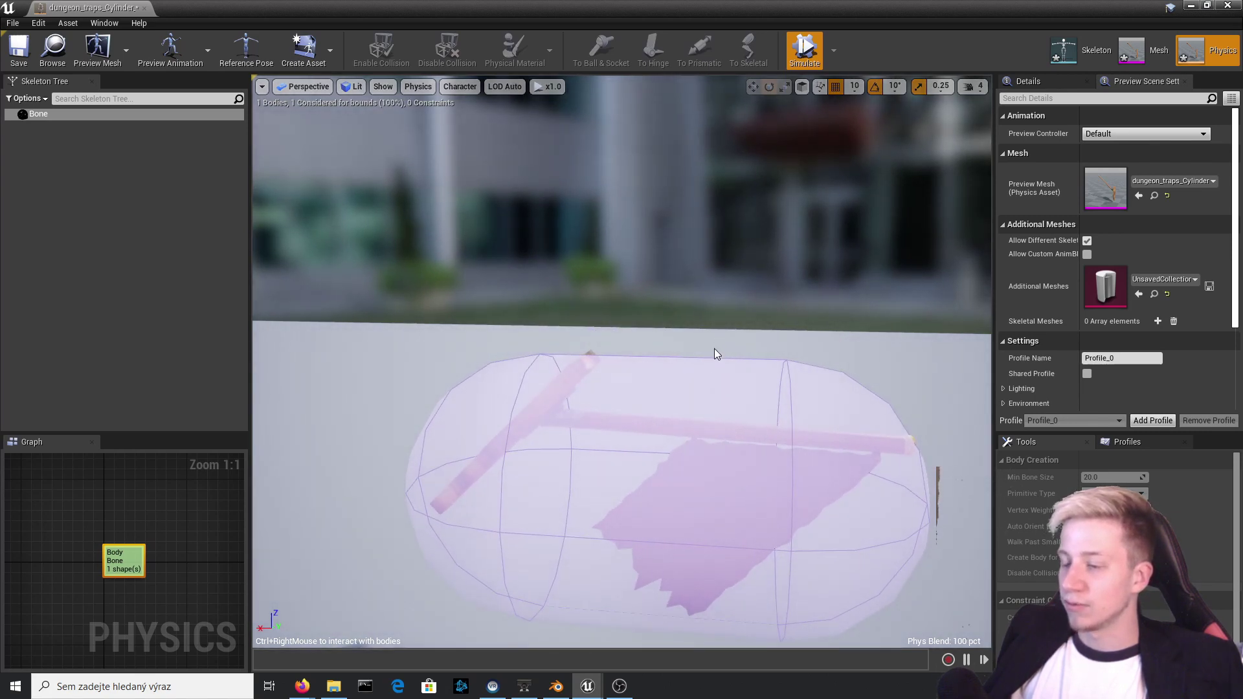
{"action": "scroll", "coordinate": [819, 442], "scroll_direction": "down", "scroll_amount": 4}
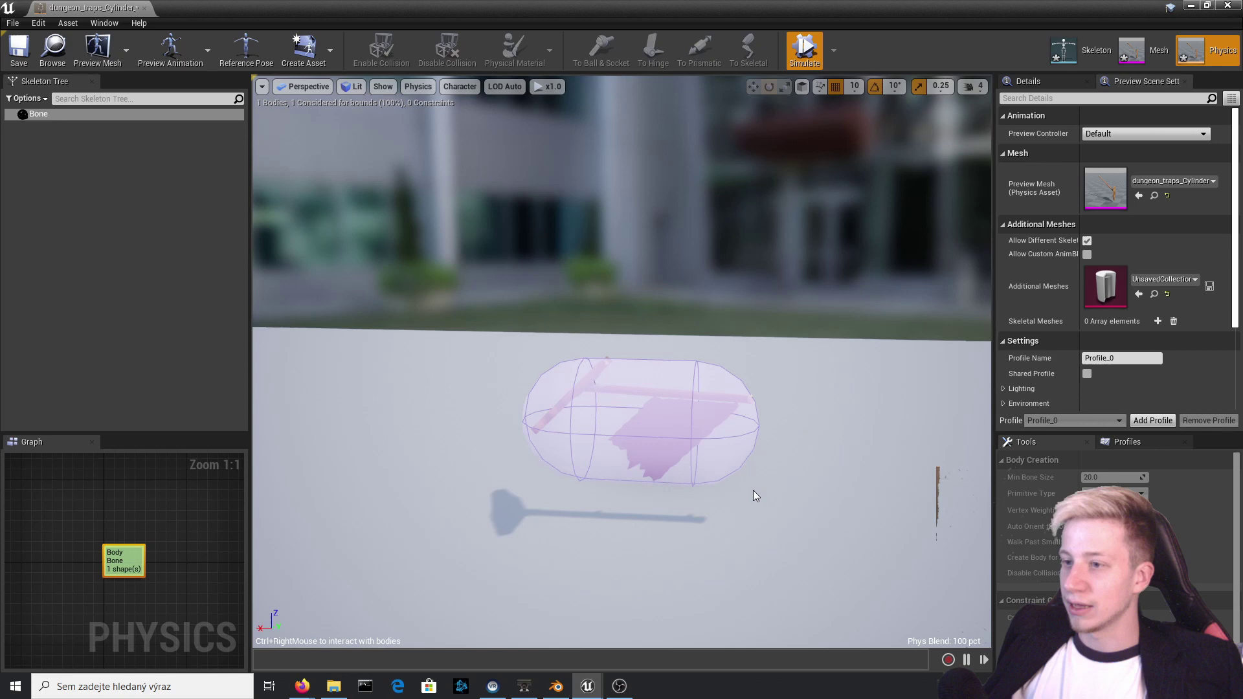
{"action": "scroll", "coordinate": [755, 494], "scroll_direction": "up", "scroll_amount": 3}
{"action": "right_click_drag", "start_coordinate": [696, 459], "coordinate": [575, 61], "text": "ctrl"}
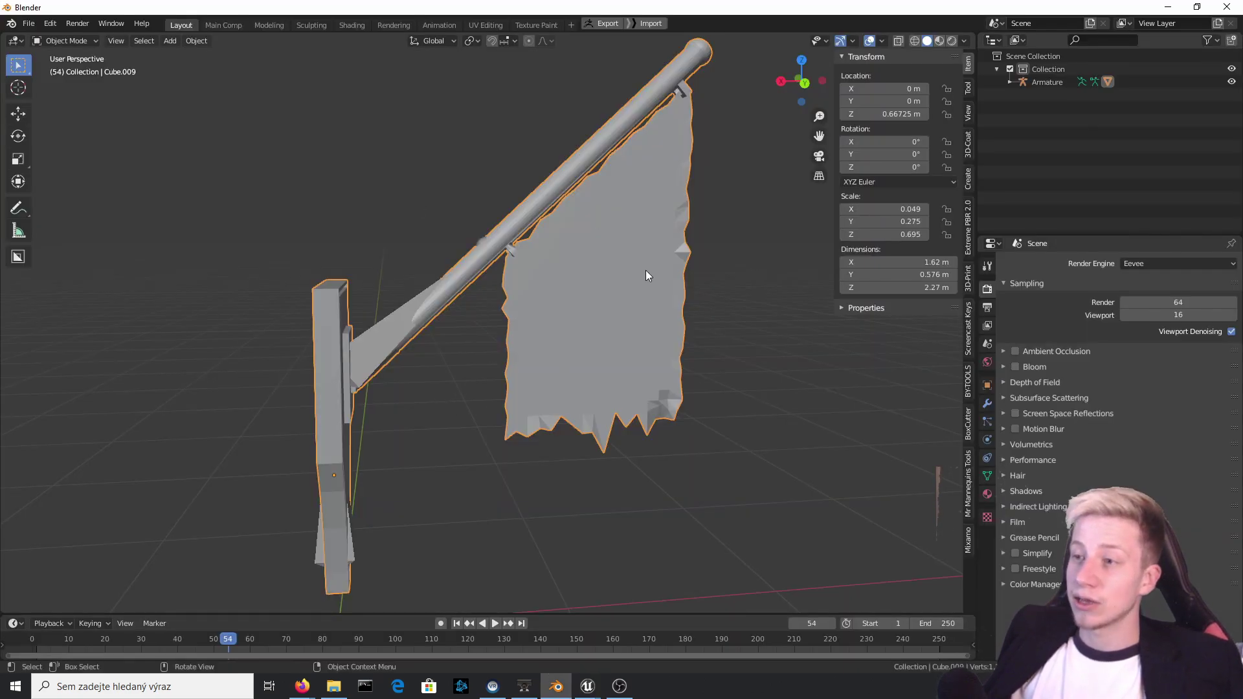
- In Blender, examine the flag cloth's face density in Edit Mode, leave Edit Mode, and return to Unreal Editor
{"action": "key", "text": "Tab"}
{"action": "left_click_drag", "start_coordinate": [761, 490], "coordinate": [526, 287]}
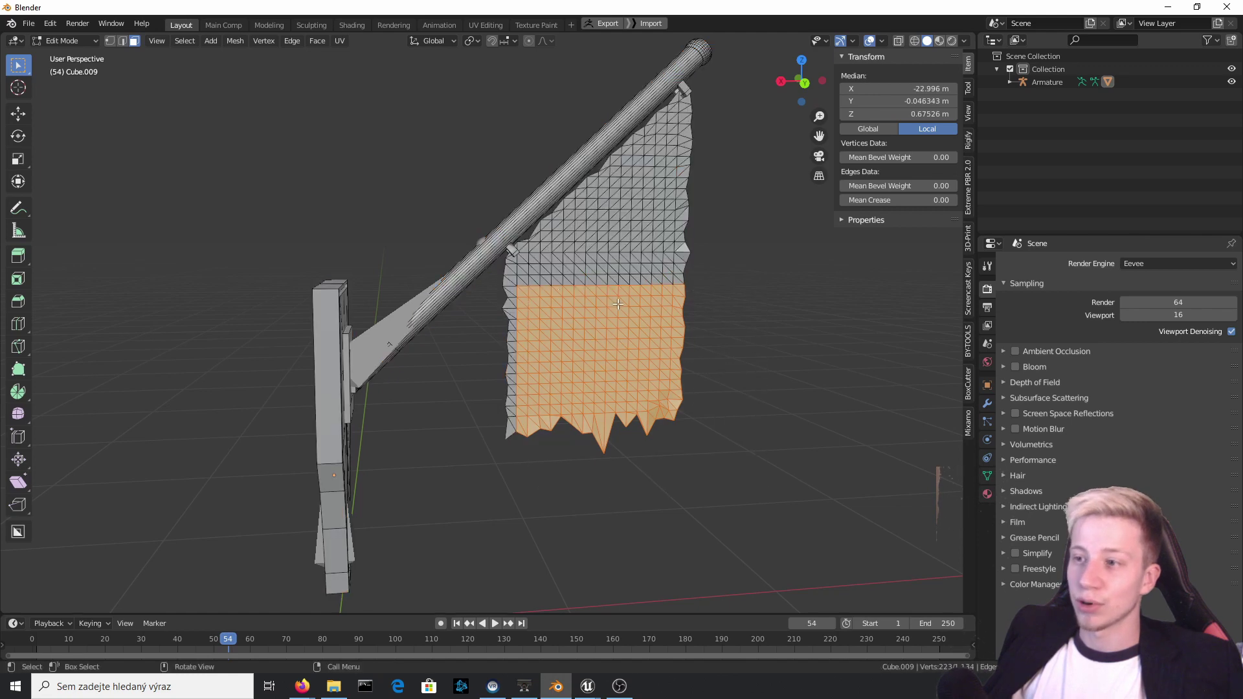
{"action": "left_click", "coordinate": [722, 433]}
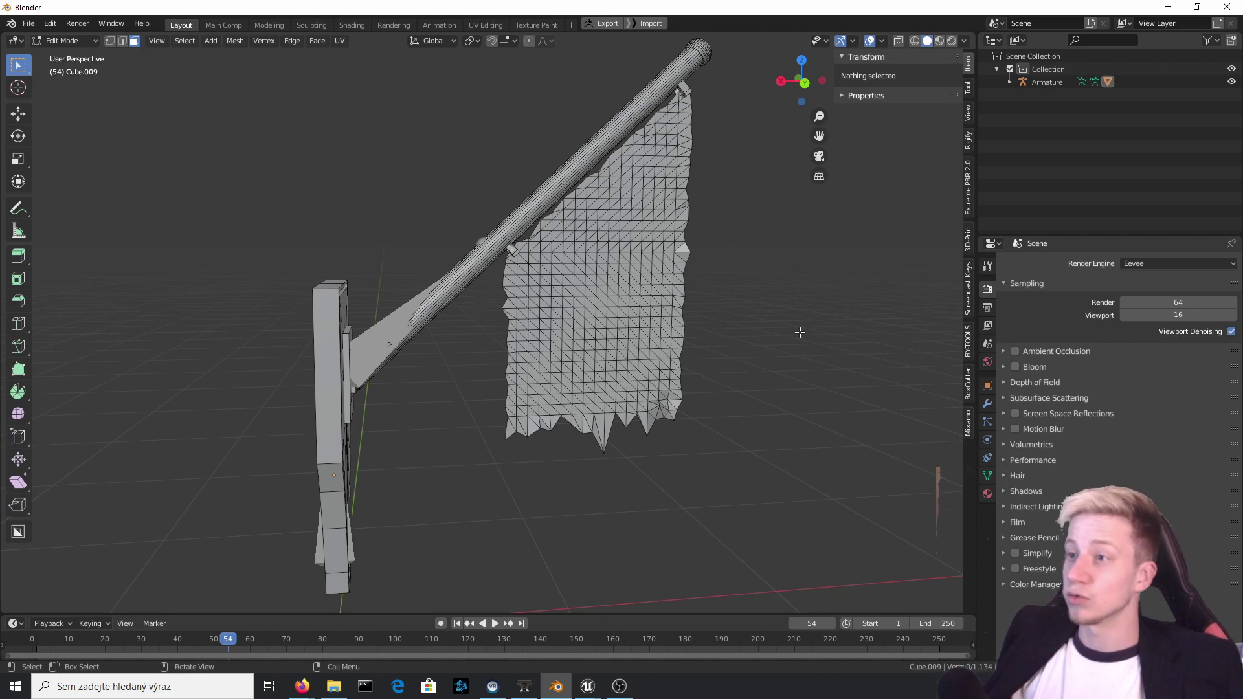
{"action": "key", "text": "Tab"}
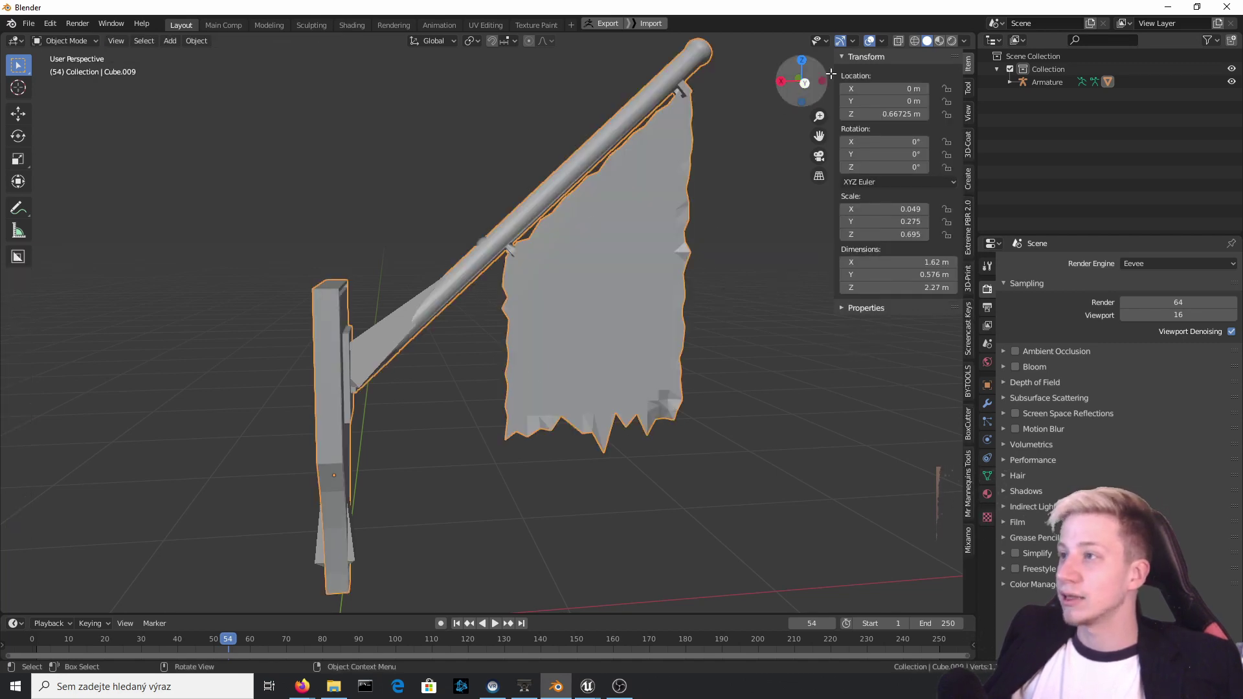
{"action": "left_click", "coordinate": [1171, 6]}
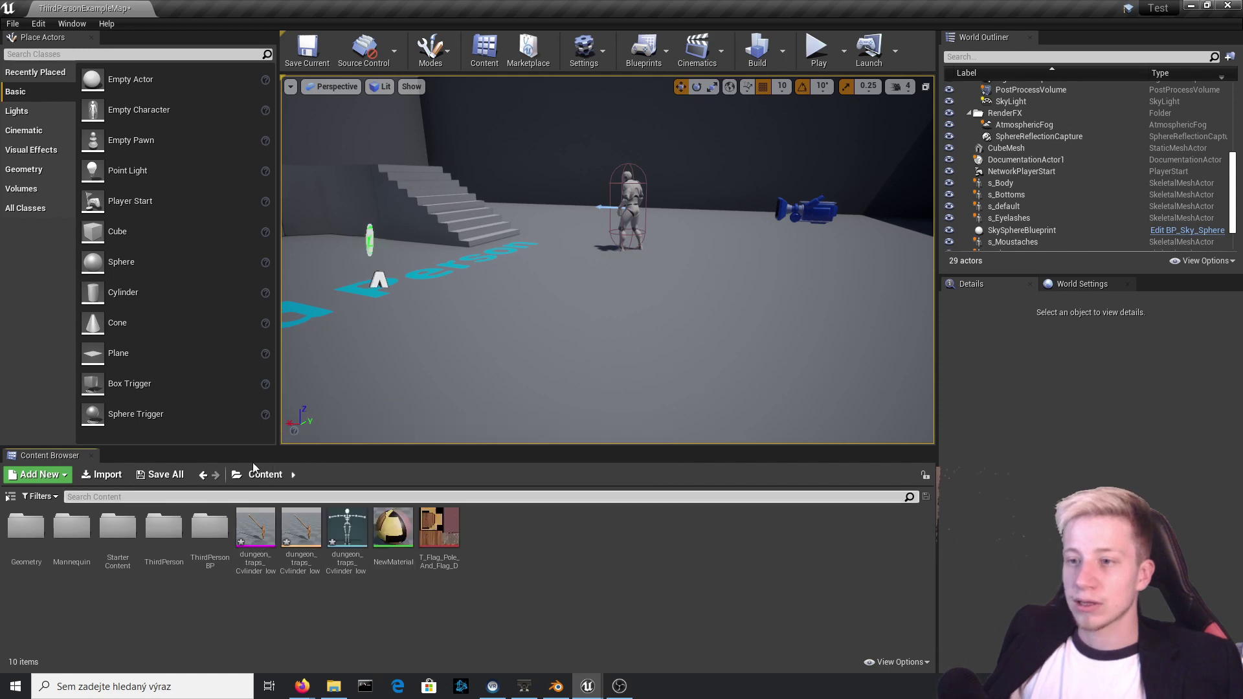
- Open the flag's skeletal mesh and create clothing data from LOD0 Section 0 with the asset name Flag
{"action": "double_click", "coordinate": [255, 528]}
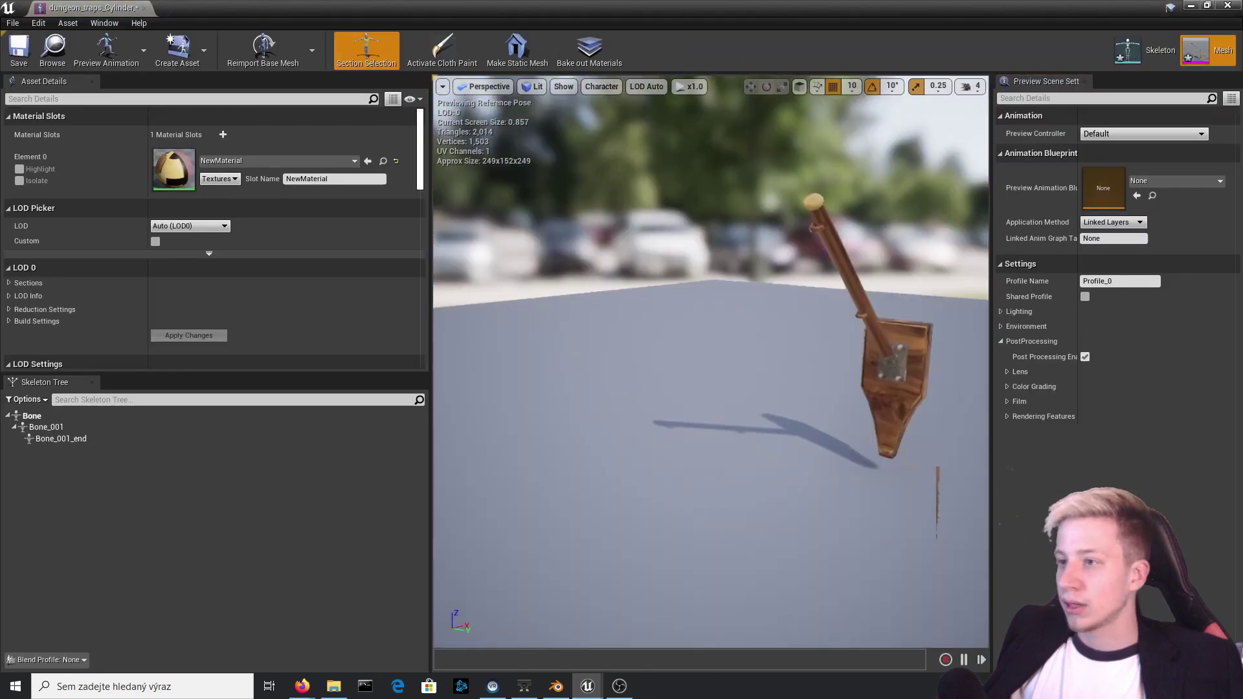
{"action": "mouse_move", "coordinate": [807, 312]}
{"action": "right_mouse_down"}
{"action": "mouse_move", "coordinate": [906, 312]}
{"action": "mouse_move", "coordinate": [745, 304]}
{"action": "mouse_move", "coordinate": [763, 272]}
{"action": "mouse_move", "coordinate": [808, 312]}
{"action": "right_mouse_up"}
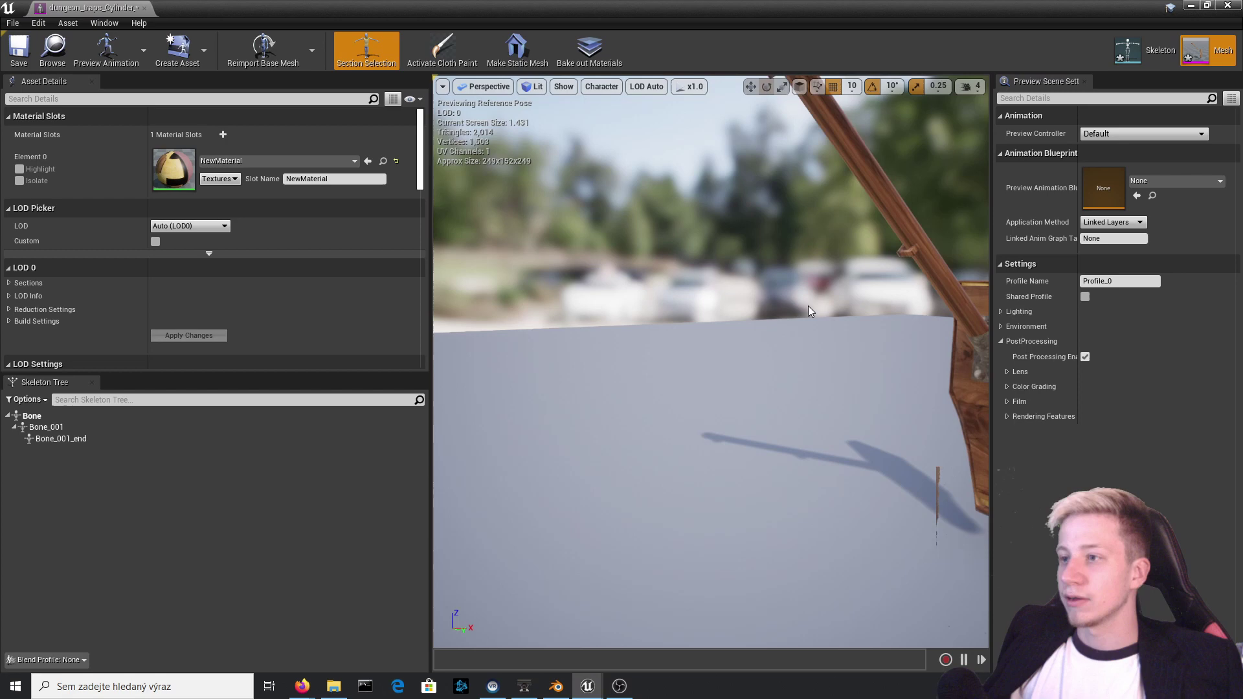
{"action": "left_click_drag", "start_coordinate": [810, 311], "coordinate": [810, 311]}
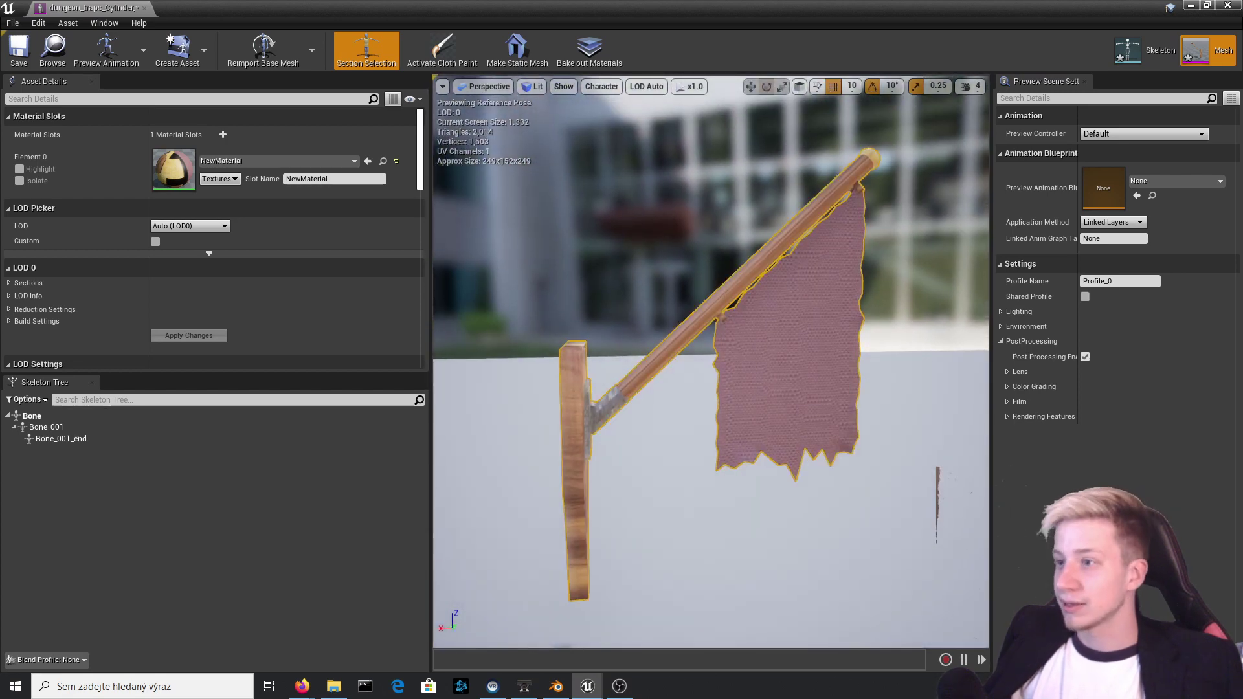
{"action": "left_click_drag", "start_coordinate": [678, 322], "coordinate": [679, 322]}
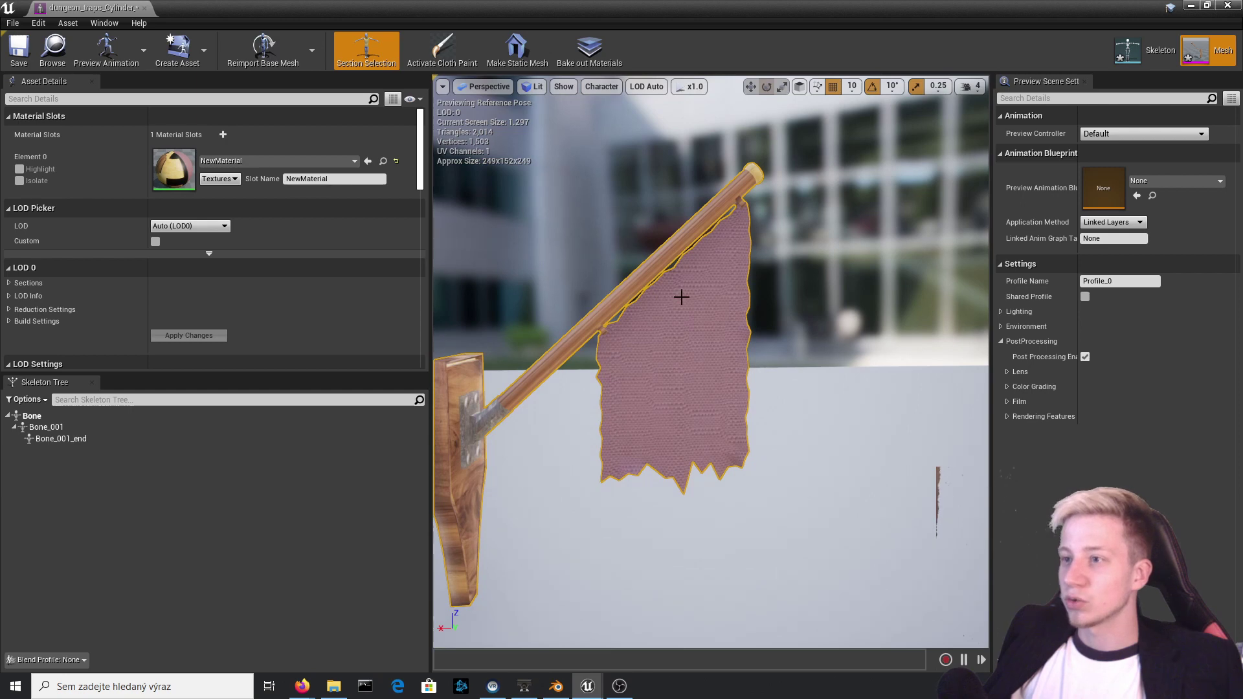
{"action": "right_click", "coordinate": [683, 301]}
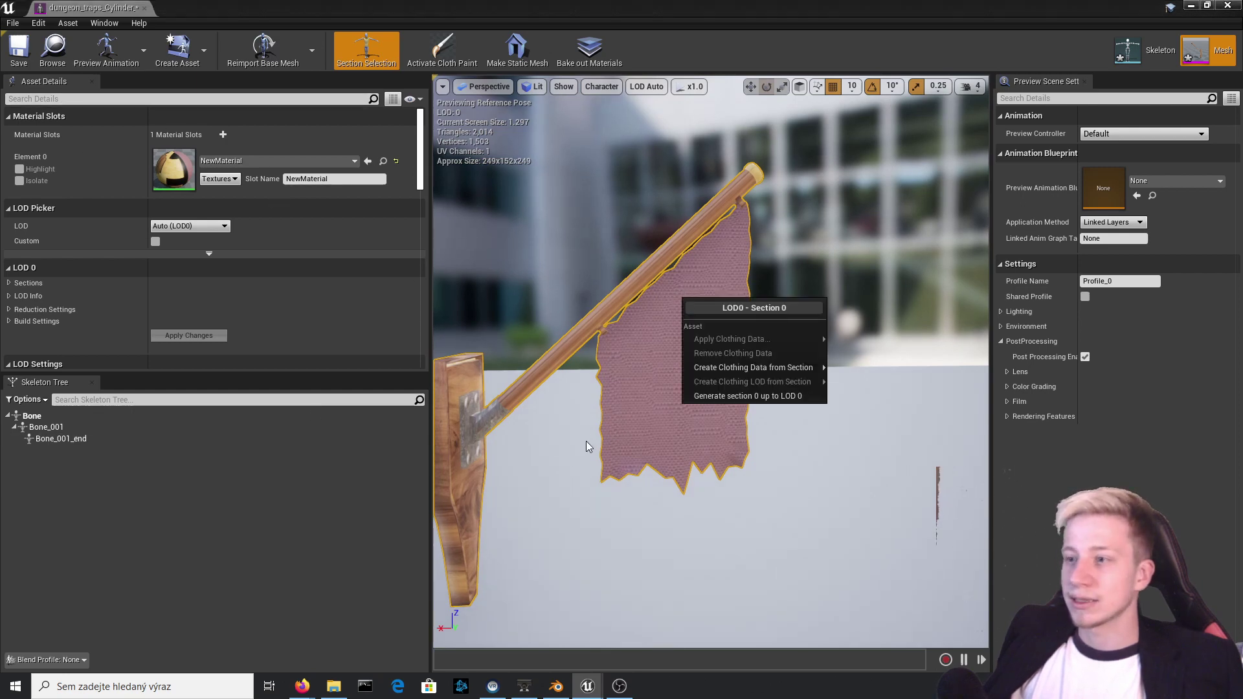
{"action": "mouse_move", "coordinate": [760, 367]}
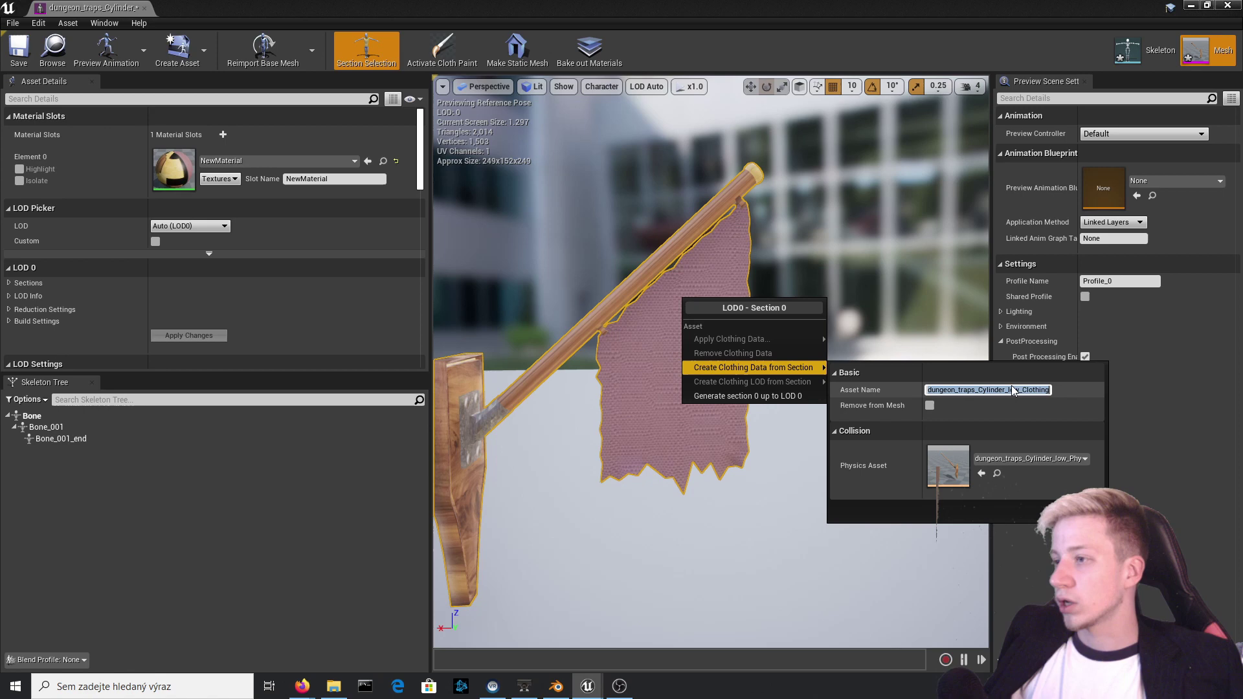
{"action": "type", "text": "F"}
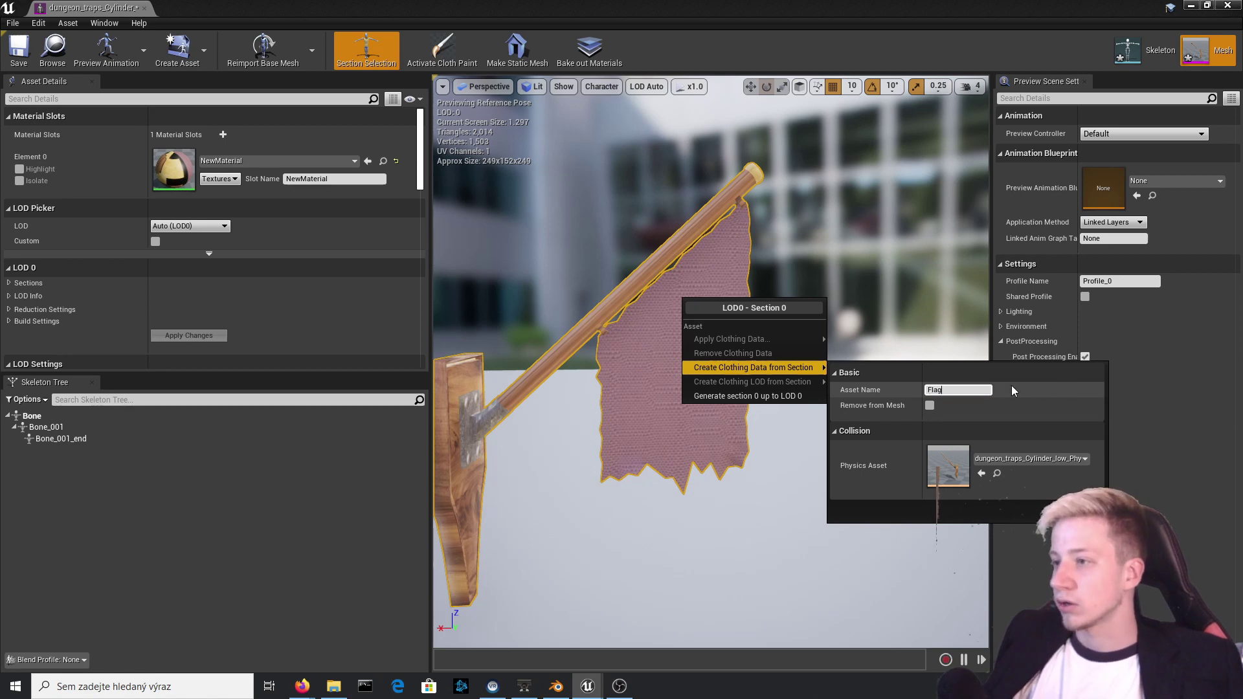
{"action": "type", "text": "lag"}
{"action": "key", "text": "Return"}
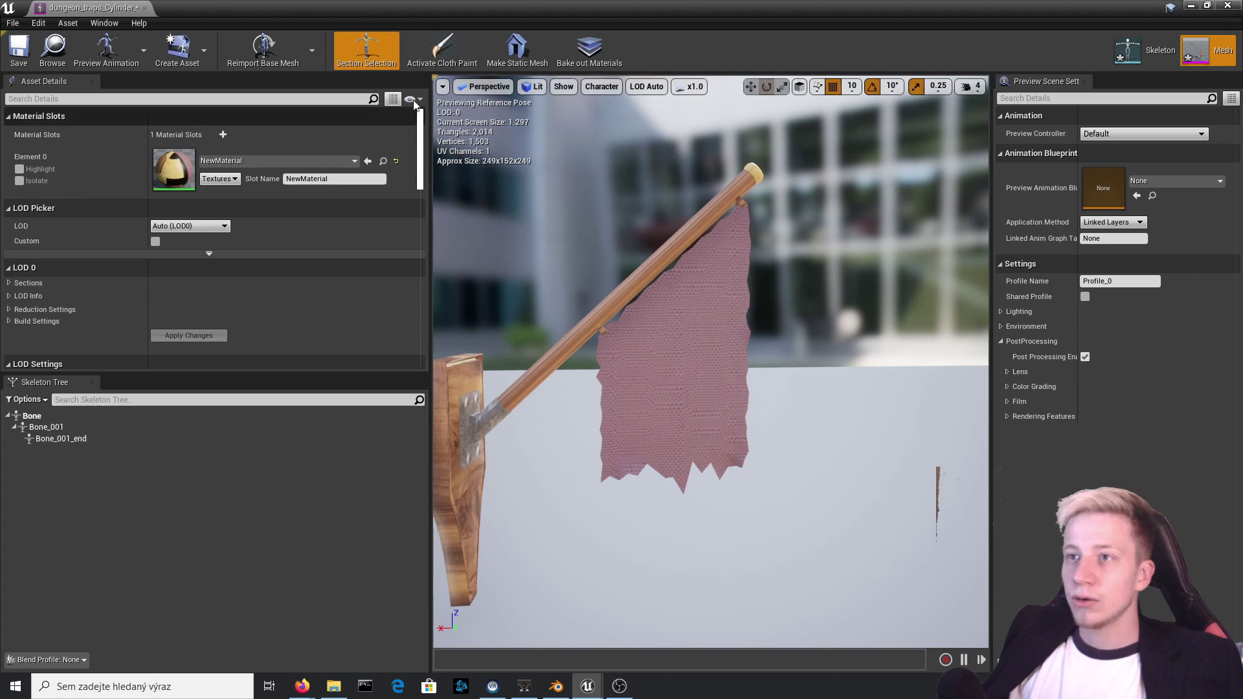
- Activate cloth painting for the mesh and select the Flag_0 clothing data as the paint target
{"action": "left_click", "coordinate": [453, 48]}
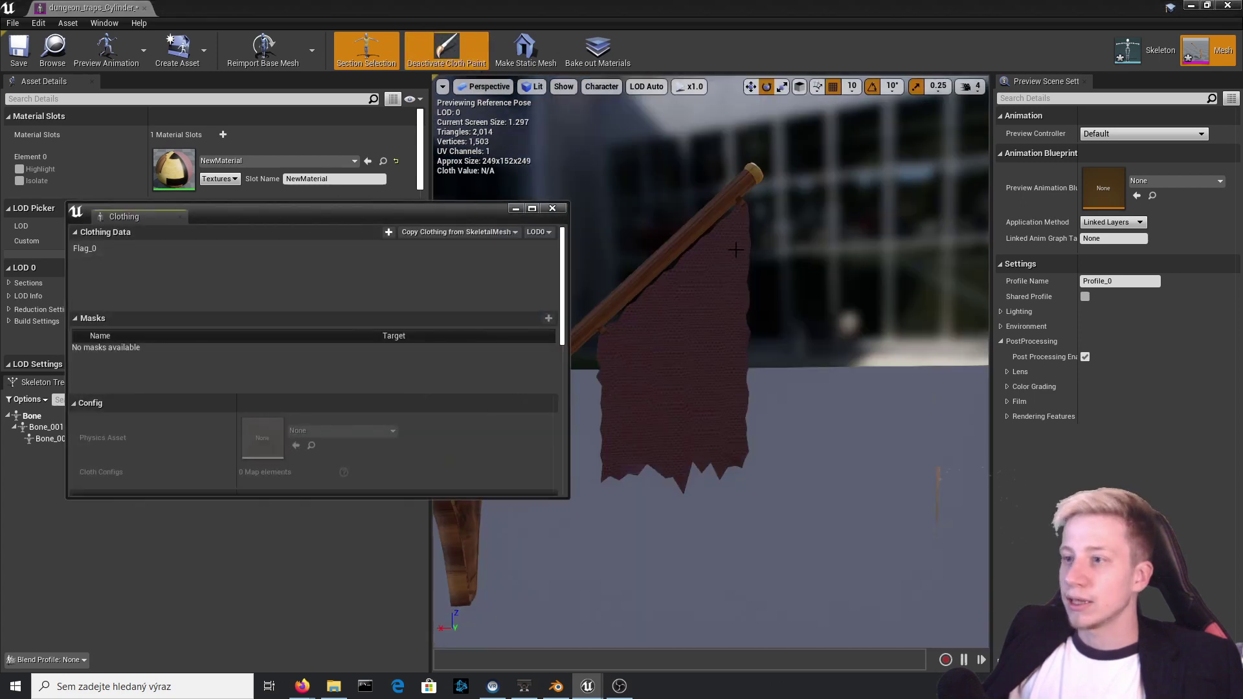
{"action": "left_click_drag", "start_coordinate": [357, 216], "coordinate": [358, 145]}
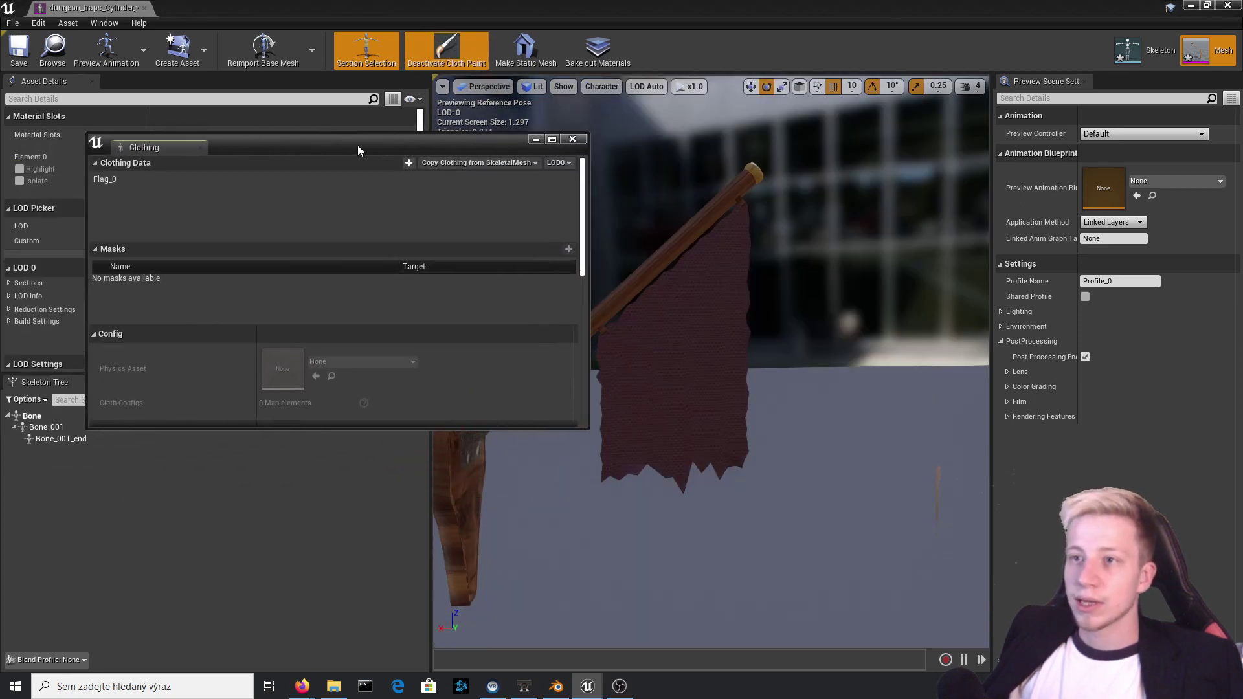
{"action": "left_click", "coordinate": [134, 178]}
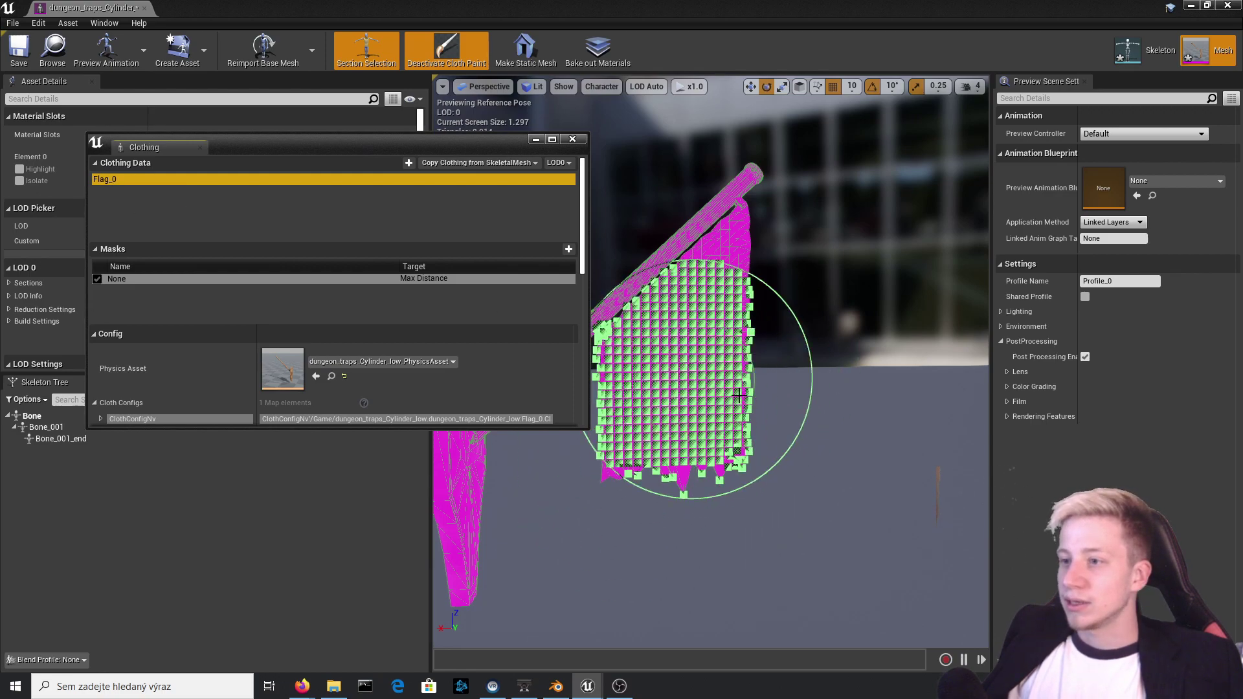
- Set the cloth paint brush radius to 20
{"action": "scroll", "coordinate": [667, 474], "scroll_direction": "up", "scroll_amount": 4}
{"action": "scroll", "coordinate": [677, 482], "scroll_direction": "down", "scroll_amount": 3}
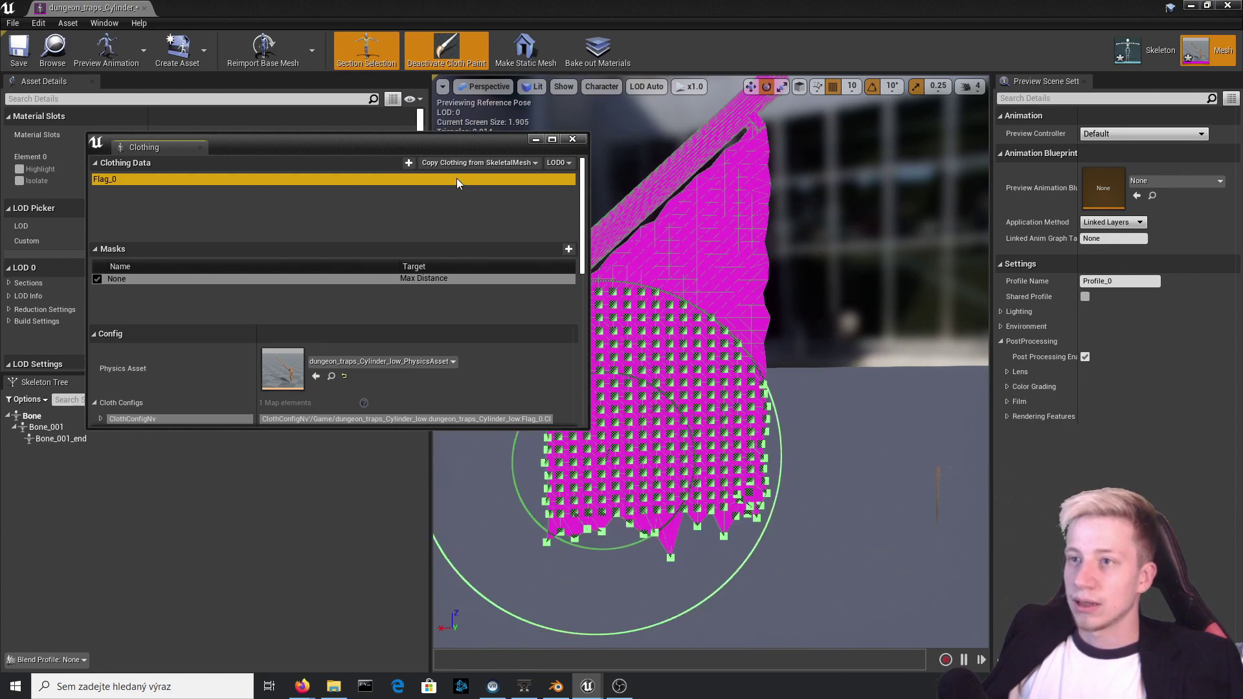
{"action": "left_click_drag", "start_coordinate": [445, 135], "coordinate": [401, 83]}
{"action": "scroll", "coordinate": [168, 259], "scroll_direction": "down", "scroll_amount": 15}
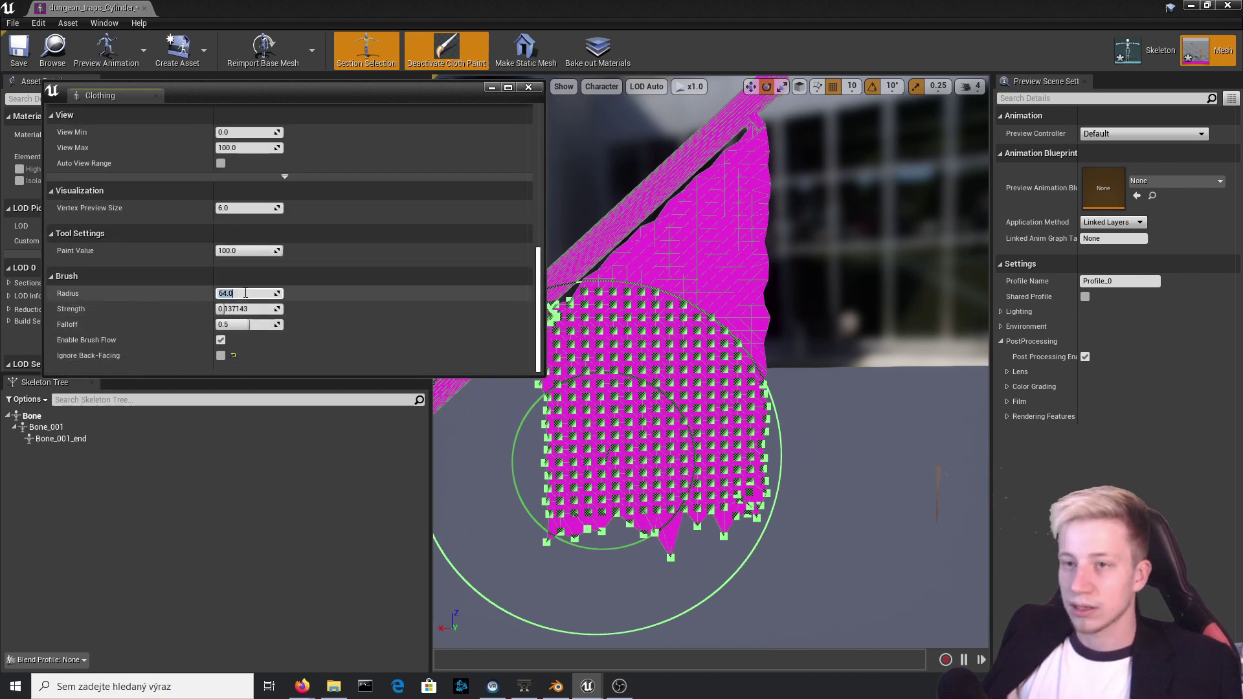
{"action": "key", "text": "Return"}
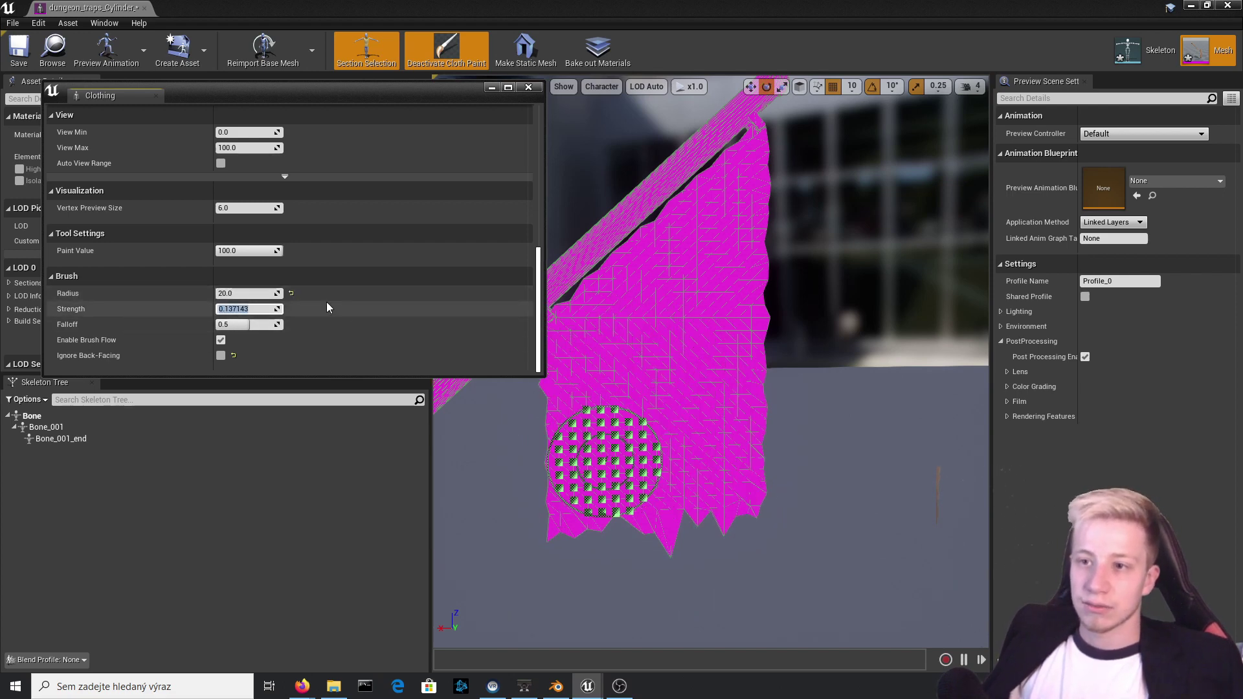
- Paint the flag's lower half with the cloth brush at a paint value of 100
{"action": "left_click", "coordinate": [127, 295]}
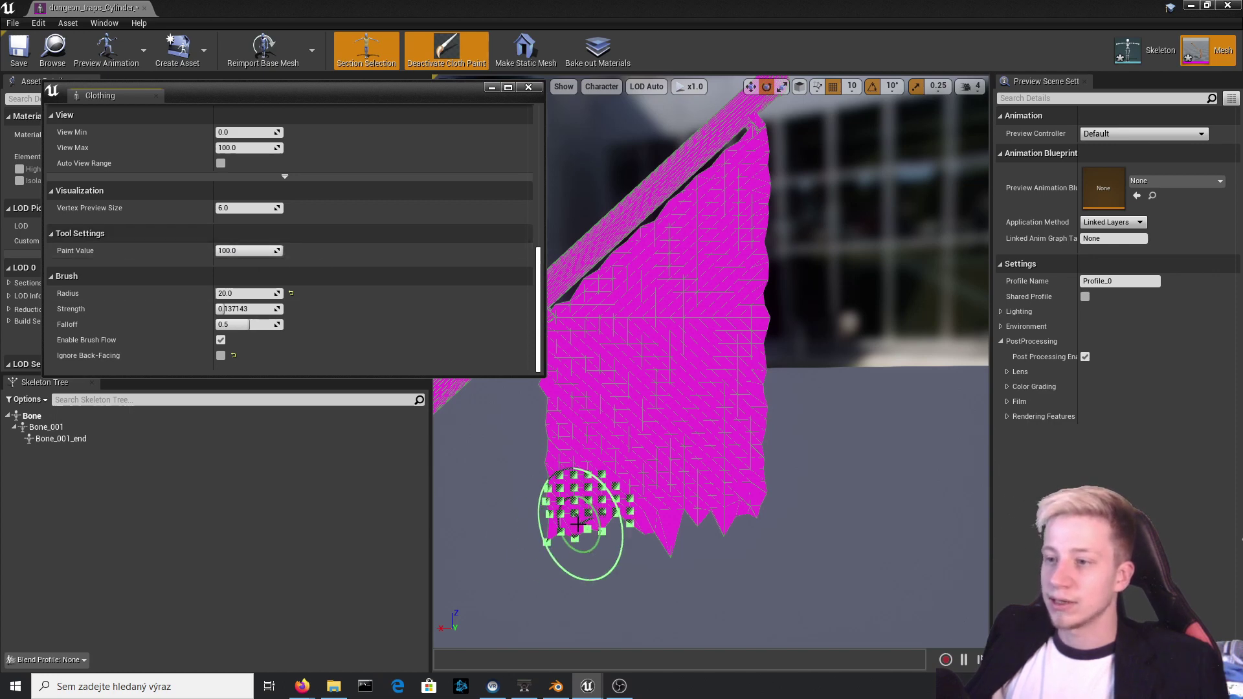
{"action": "mouse_move", "coordinate": [569, 513]}
{"action": "left_mouse_down"}
{"action": "mouse_move", "coordinate": [624, 499]}
{"action": "mouse_move", "coordinate": [516, 520]}
{"action": "mouse_move", "coordinate": [735, 497]}
{"action": "mouse_move", "coordinate": [754, 476]}
{"action": "left_mouse_up"}
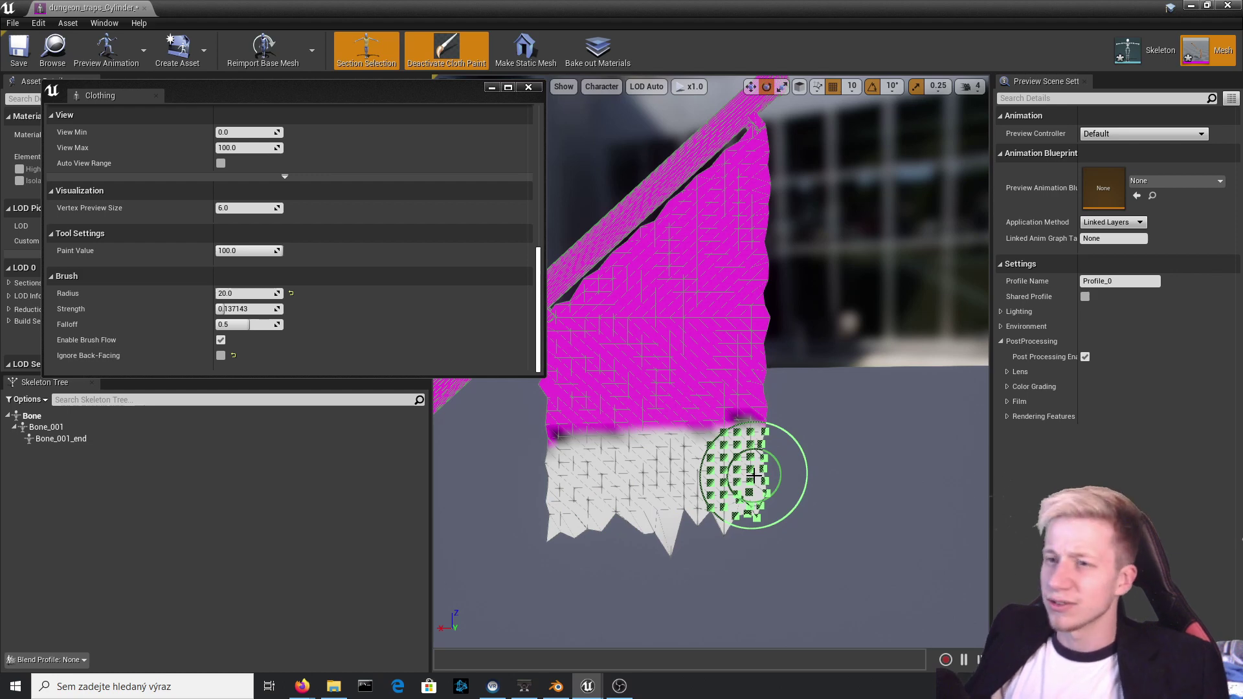
{"action": "mouse_move", "coordinate": [721, 438]}
{"action": "left_mouse_down"}
{"action": "mouse_move", "coordinate": [742, 438]}
{"action": "mouse_move", "coordinate": [546, 507]}
{"action": "mouse_move", "coordinate": [663, 421]}
{"action": "mouse_move", "coordinate": [655, 474]}
{"action": "left_mouse_up"}
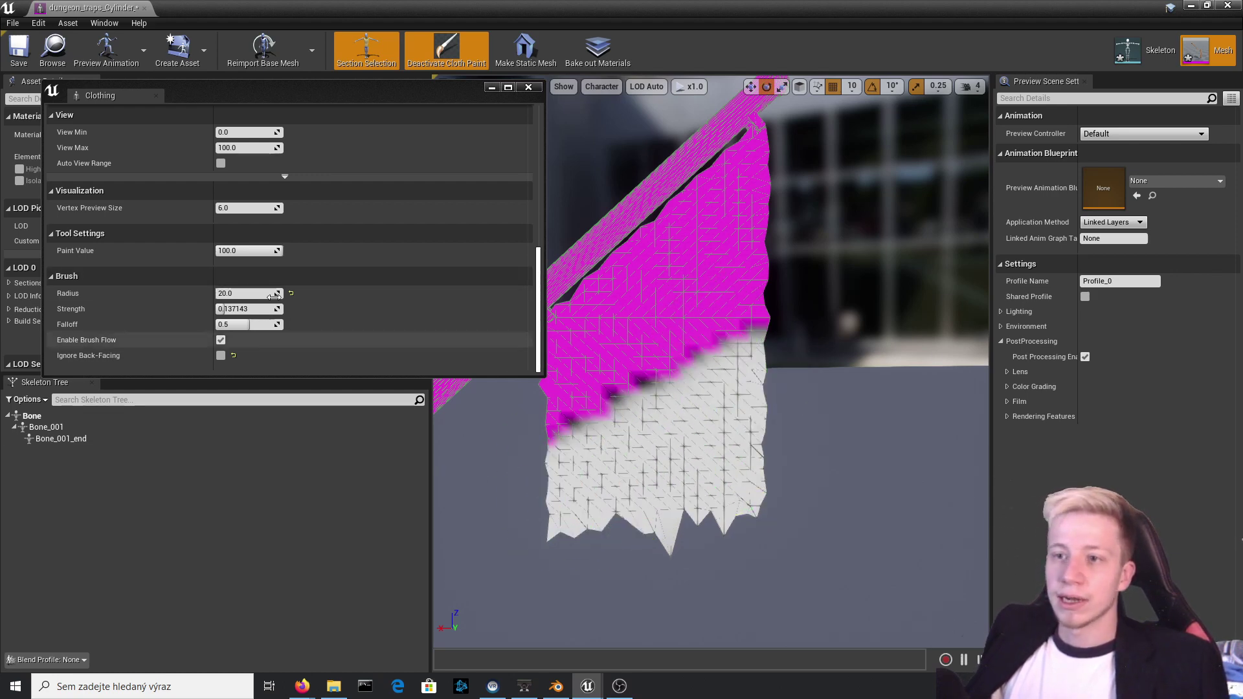
- Set the paint value to 50 and paint a diagonal band across the flag above the fully painted area
{"action": "left_click", "coordinate": [266, 250]}
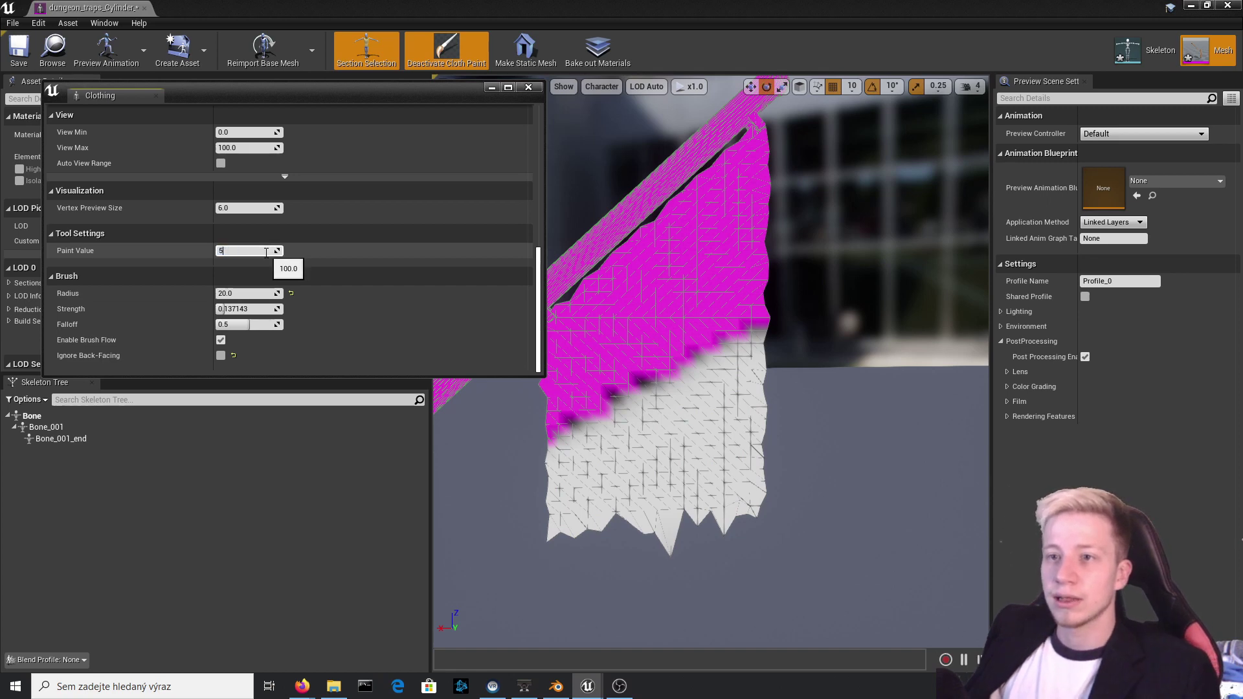
{"action": "type", "text": "50"}
{"action": "key", "text": "Return"}
{"action": "mouse_move", "coordinate": [581, 395]}
{"action": "left_mouse_down"}
{"action": "mouse_move", "coordinate": [738, 272]}
{"action": "mouse_move", "coordinate": [658, 361]}
{"action": "mouse_move", "coordinate": [583, 388]}
{"action": "left_mouse_up"}
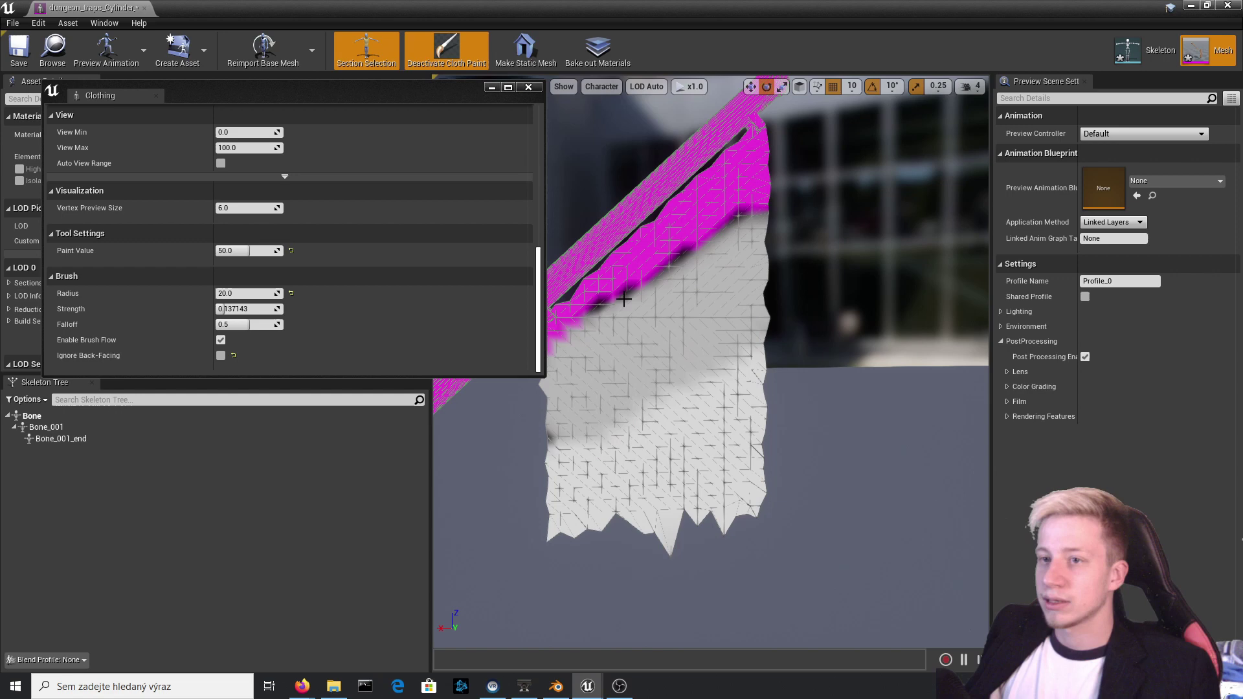
- Set the cloth paint value to 0 for the area along the pole
{"action": "left_click_drag", "start_coordinate": [268, 252], "coordinate": [215, 253]}
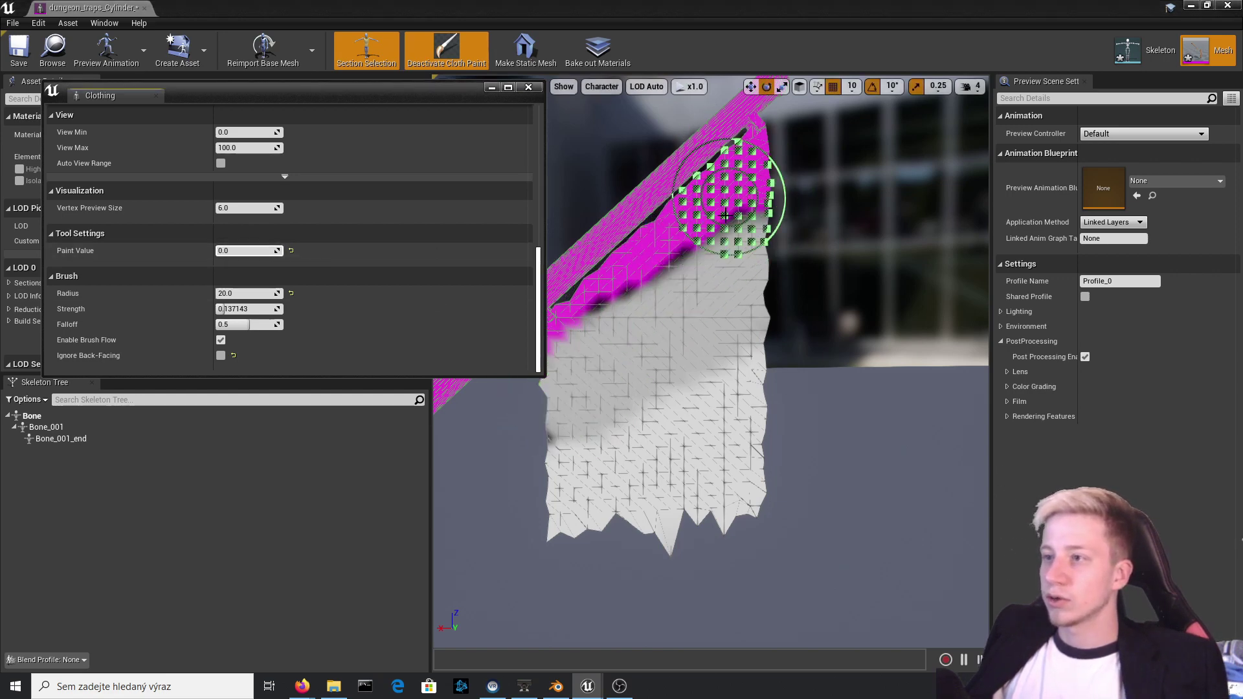
{"action": "scroll", "coordinate": [725, 368], "scroll_direction": "up", "scroll_amount": 3}
{"action": "scroll", "coordinate": [751, 354], "scroll_direction": "down", "scroll_amount": 3}
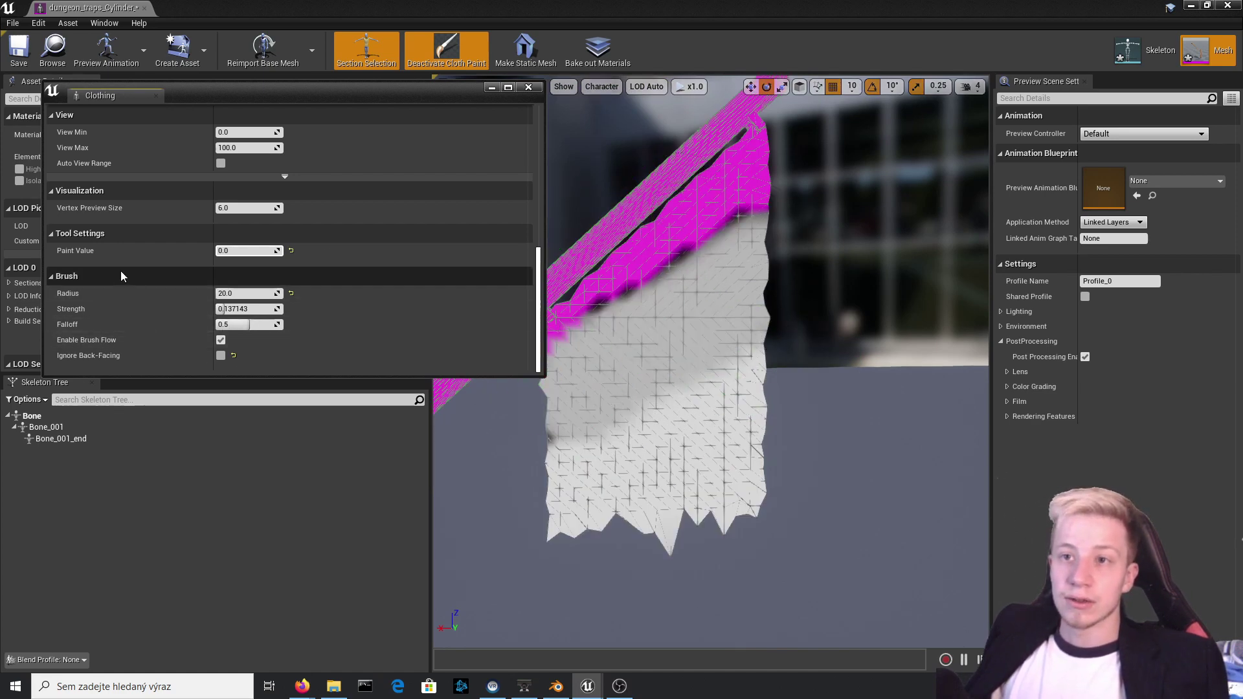
- Expand the flag's ClothConfigNv settings and examine the damping, drag and clothing wind method options
{"action": "scroll", "coordinate": [122, 269], "scroll_direction": "up", "scroll_amount": 3}
{"action": "scroll", "coordinate": [108, 197], "scroll_direction": "up", "scroll_amount": 2}
{"action": "scroll", "coordinate": [130, 257], "scroll_direction": "down", "scroll_amount": 1}
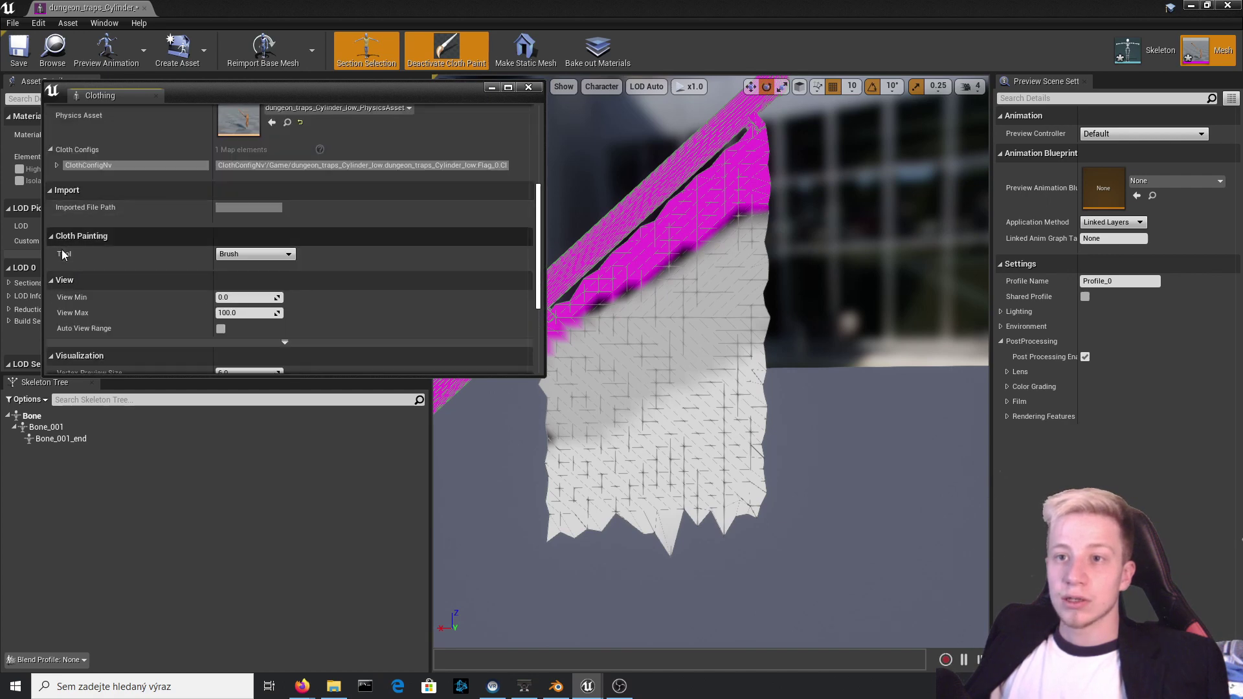
{"action": "scroll", "coordinate": [68, 244], "scroll_direction": "up", "scroll_amount": 3}
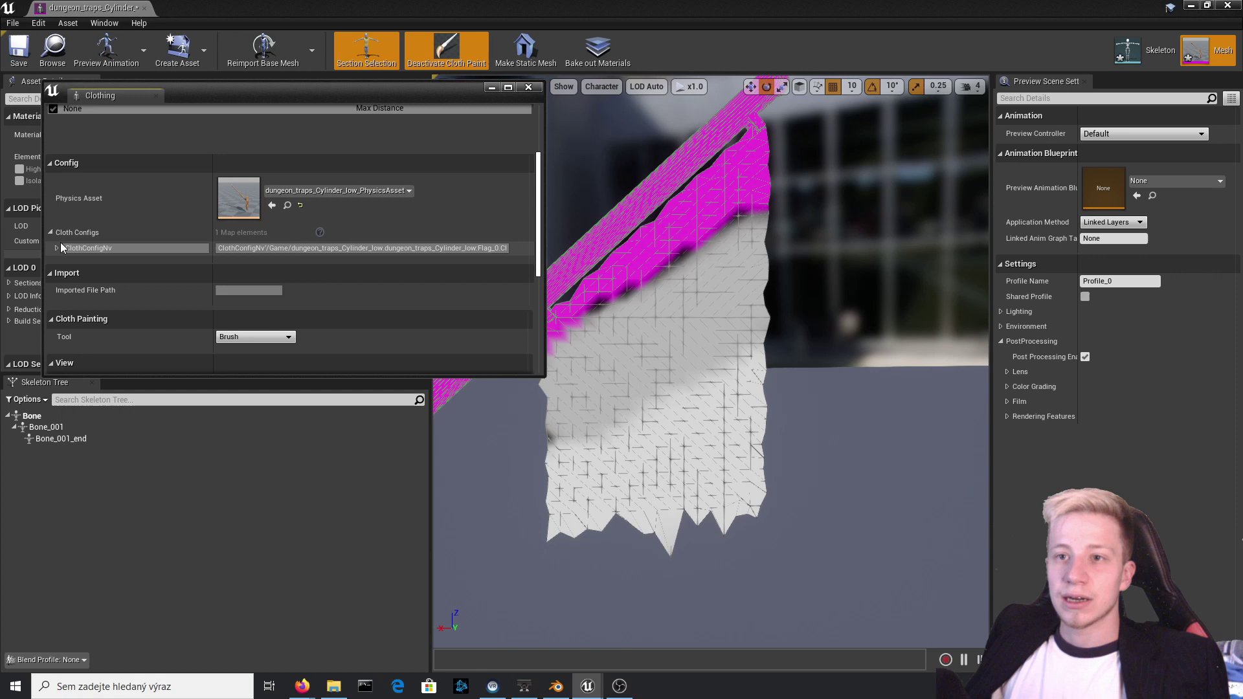
{"action": "left_click", "coordinate": [56, 250]}
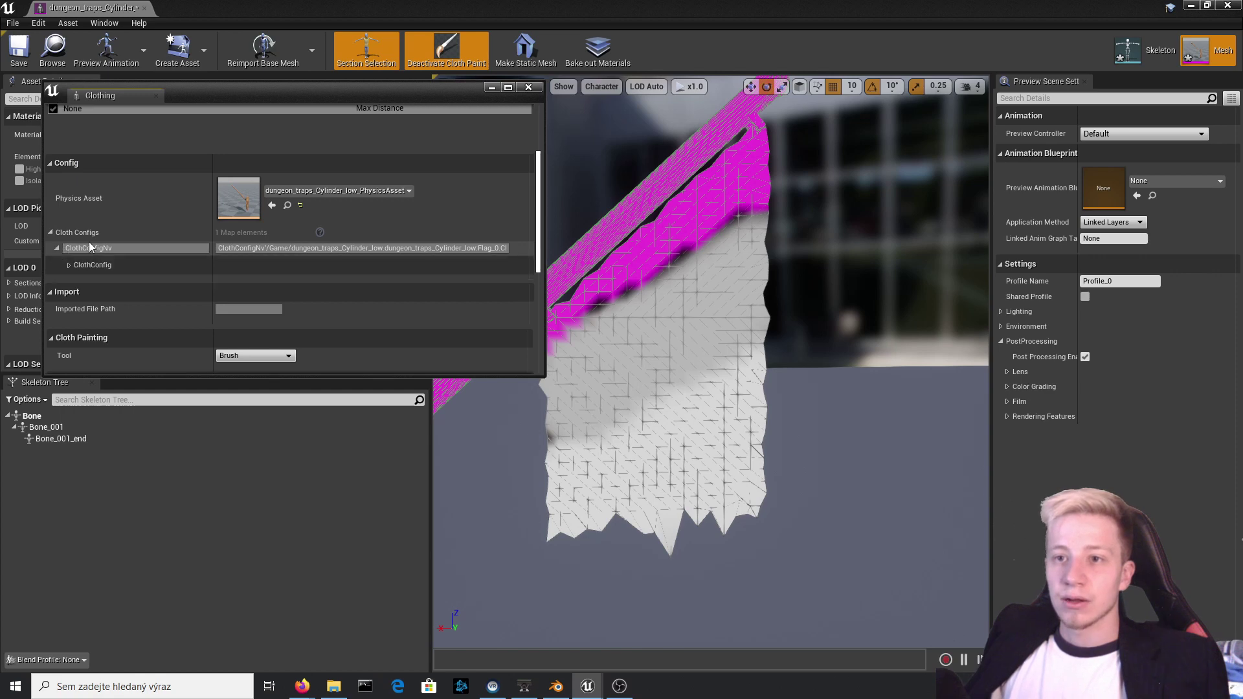
{"action": "left_click", "coordinate": [67, 266]}
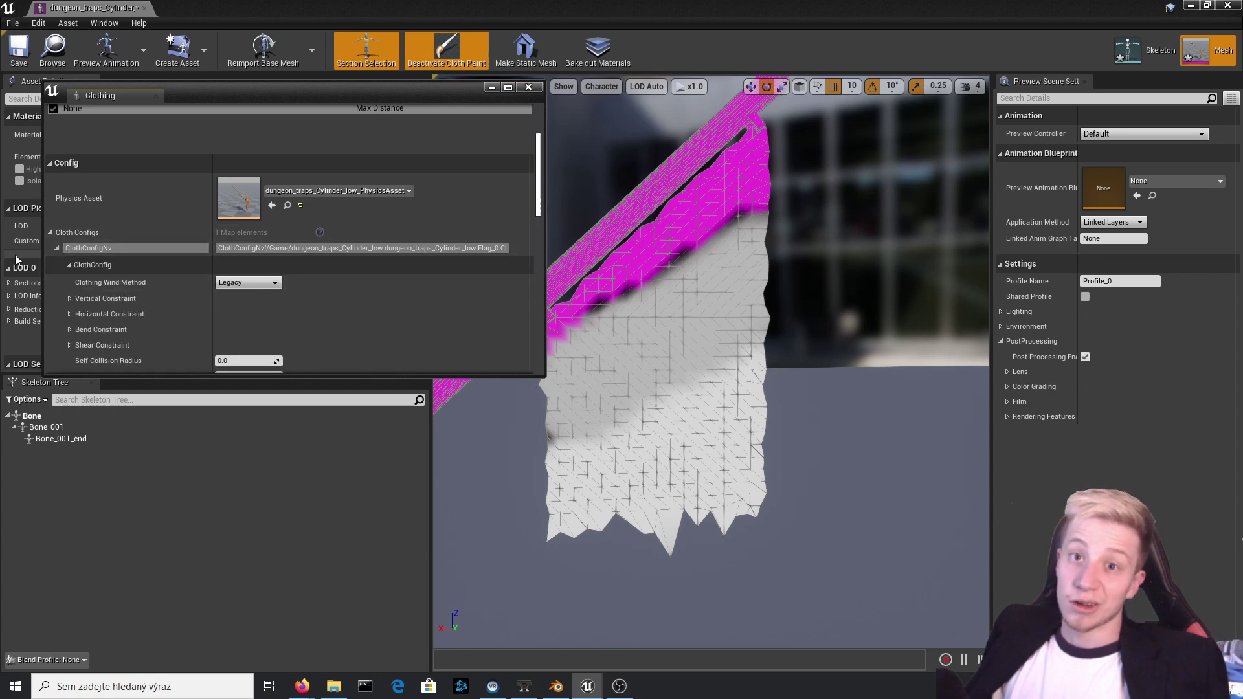
{"action": "scroll", "coordinate": [130, 278], "scroll_direction": "down", "scroll_amount": 2}
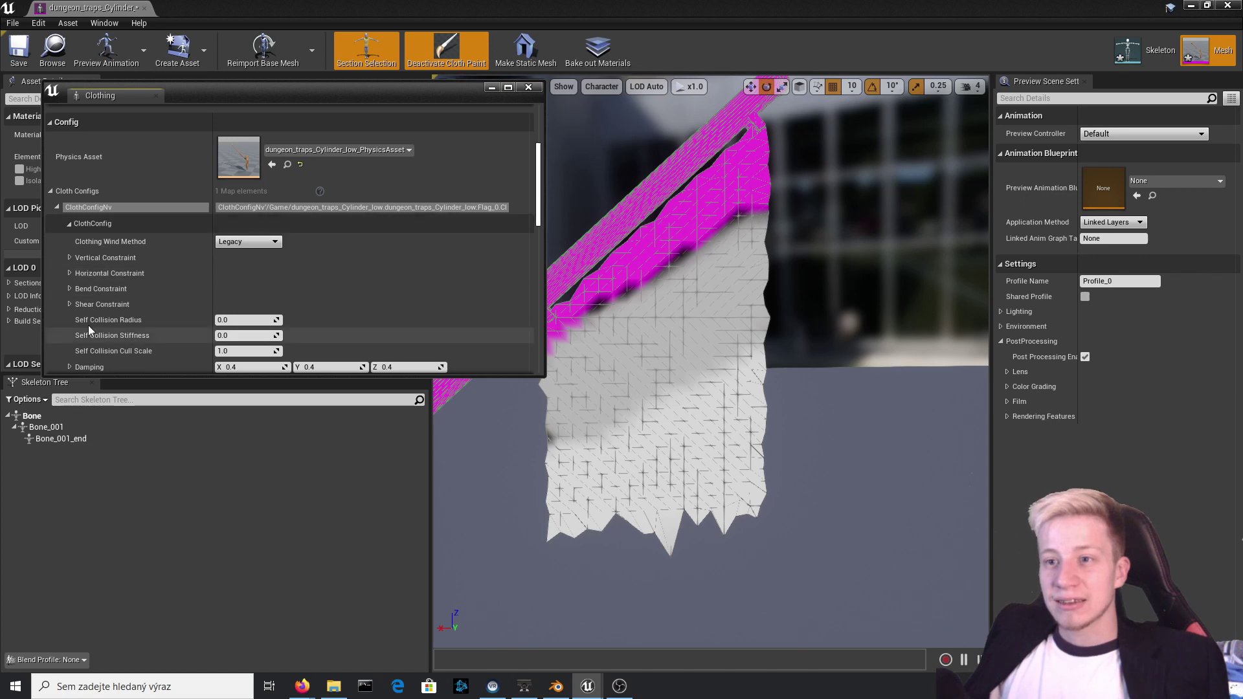
{"action": "scroll", "coordinate": [214, 272], "scroll_direction": "down", "scroll_amount": 4}
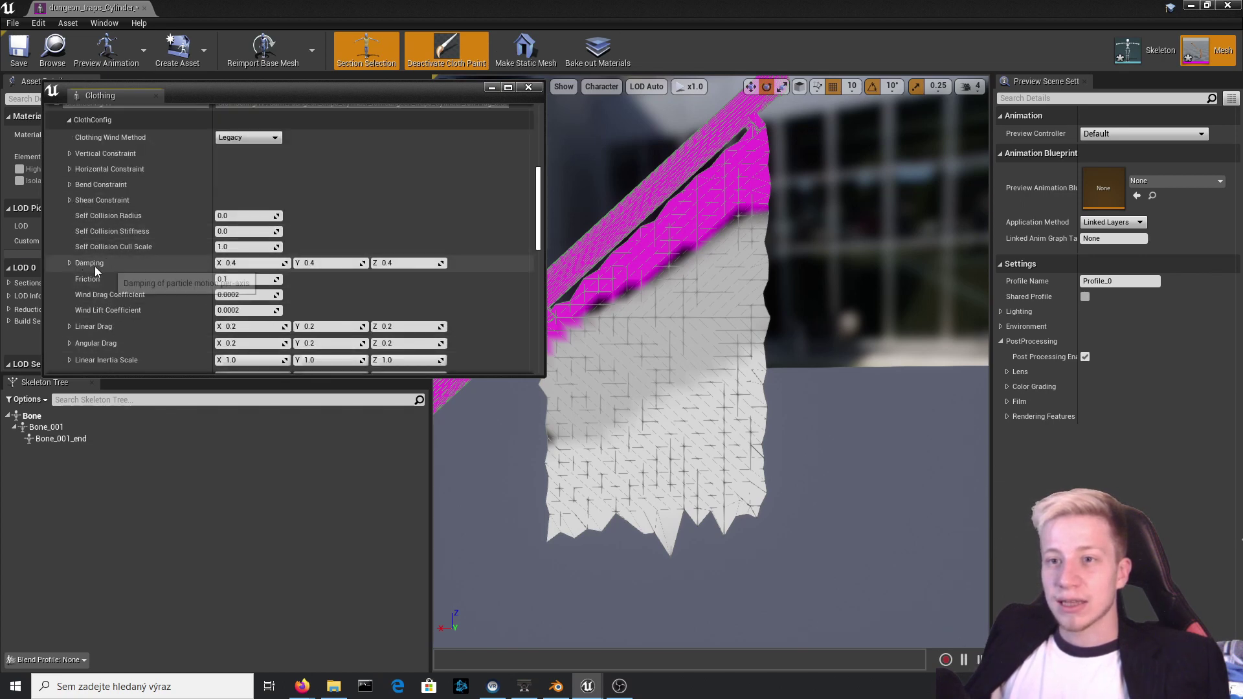
{"action": "left_click", "coordinate": [69, 263]}
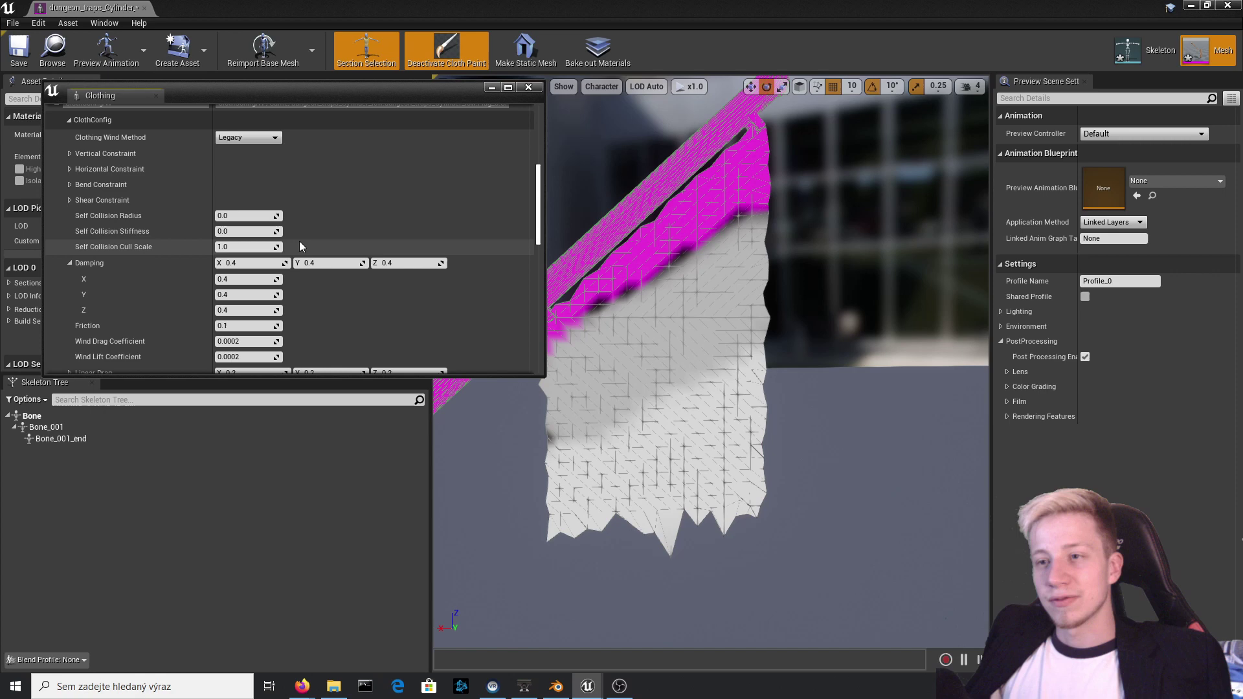
{"action": "scroll", "coordinate": [175, 279], "scroll_direction": "down", "scroll_amount": 3}
{"action": "scroll", "coordinate": [75, 289], "scroll_direction": "up", "scroll_amount": 2}
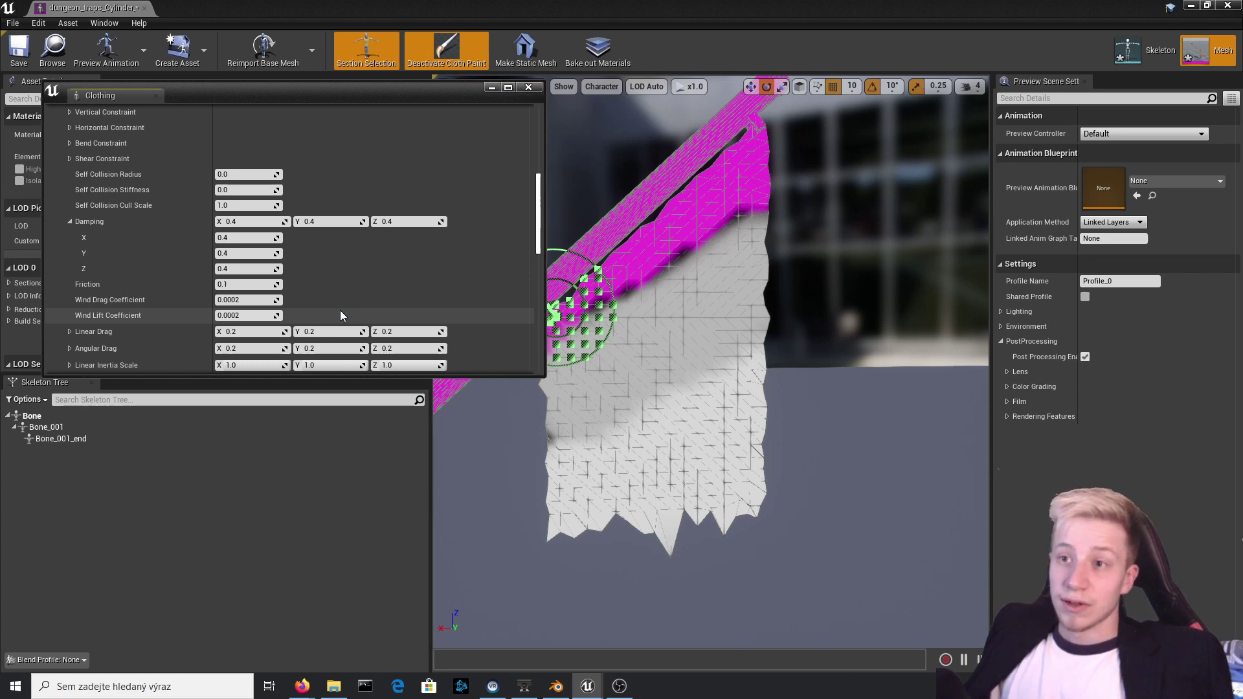
{"action": "scroll", "coordinate": [341, 313], "scroll_direction": "up", "scroll_amount": 4}
{"action": "left_click", "coordinate": [225, 246]}
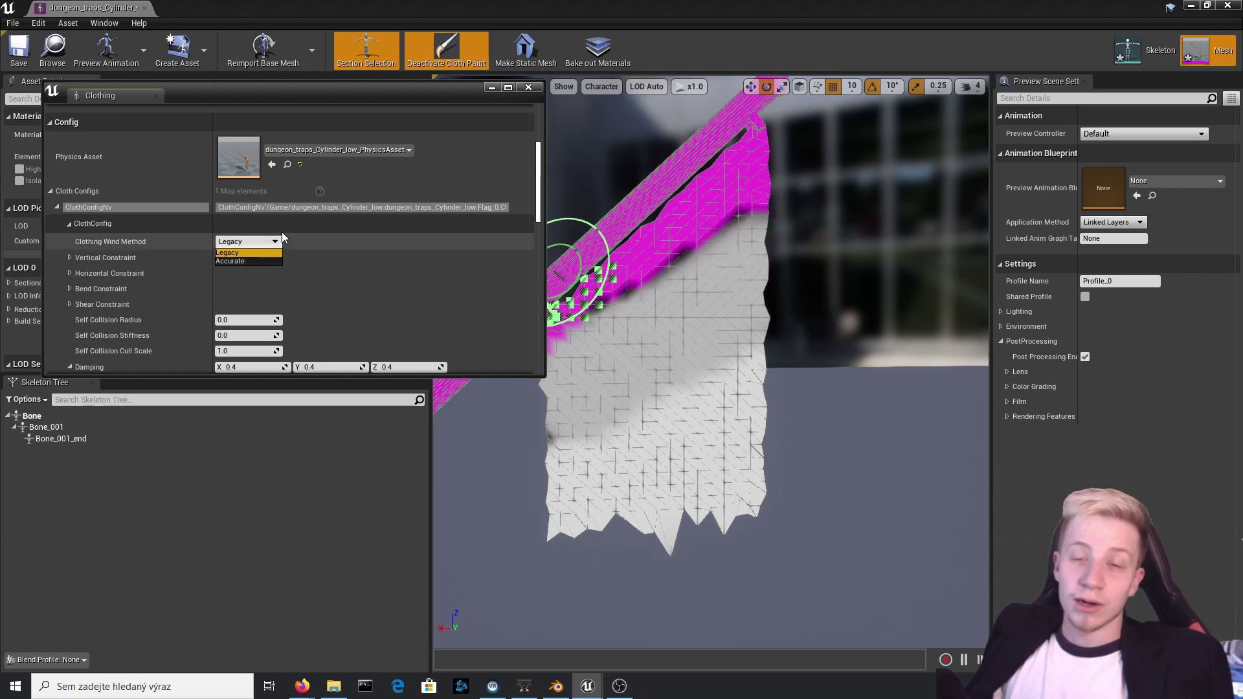
{"action": "left_click", "coordinate": [360, 238]}
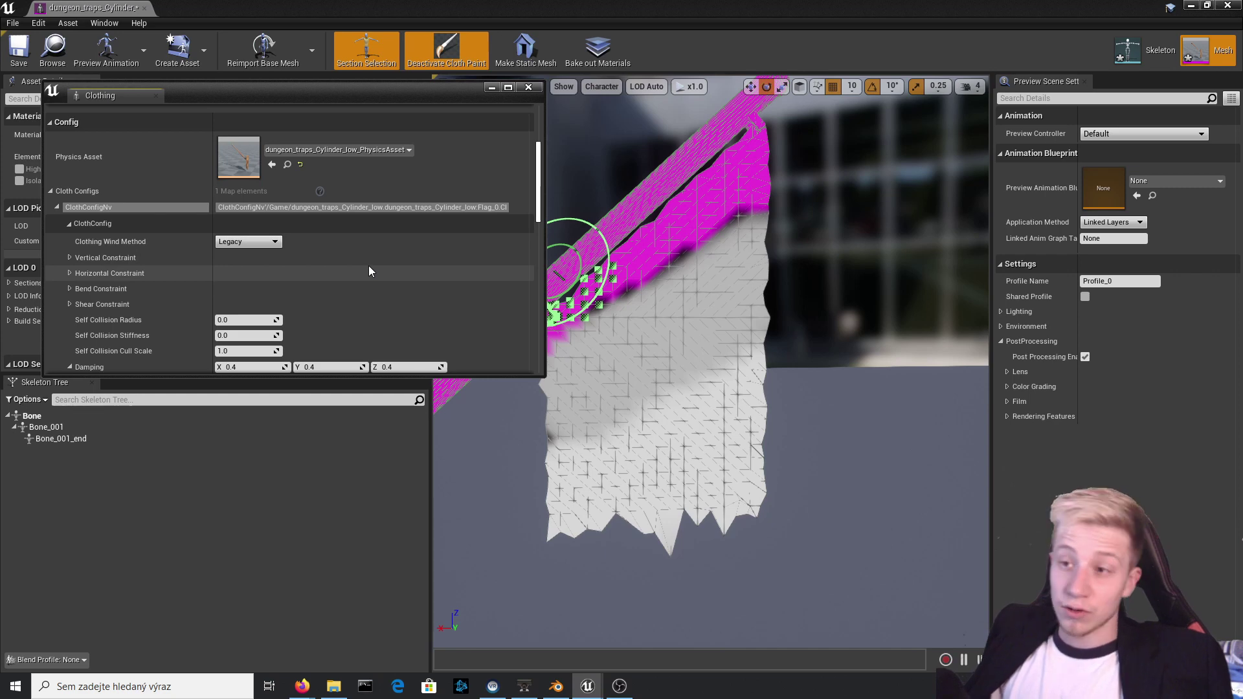
- Set the Gravity Scale in the flag's cloth config to 1.5
{"action": "scroll", "coordinate": [370, 270], "scroll_direction": "down", "scroll_amount": 10}
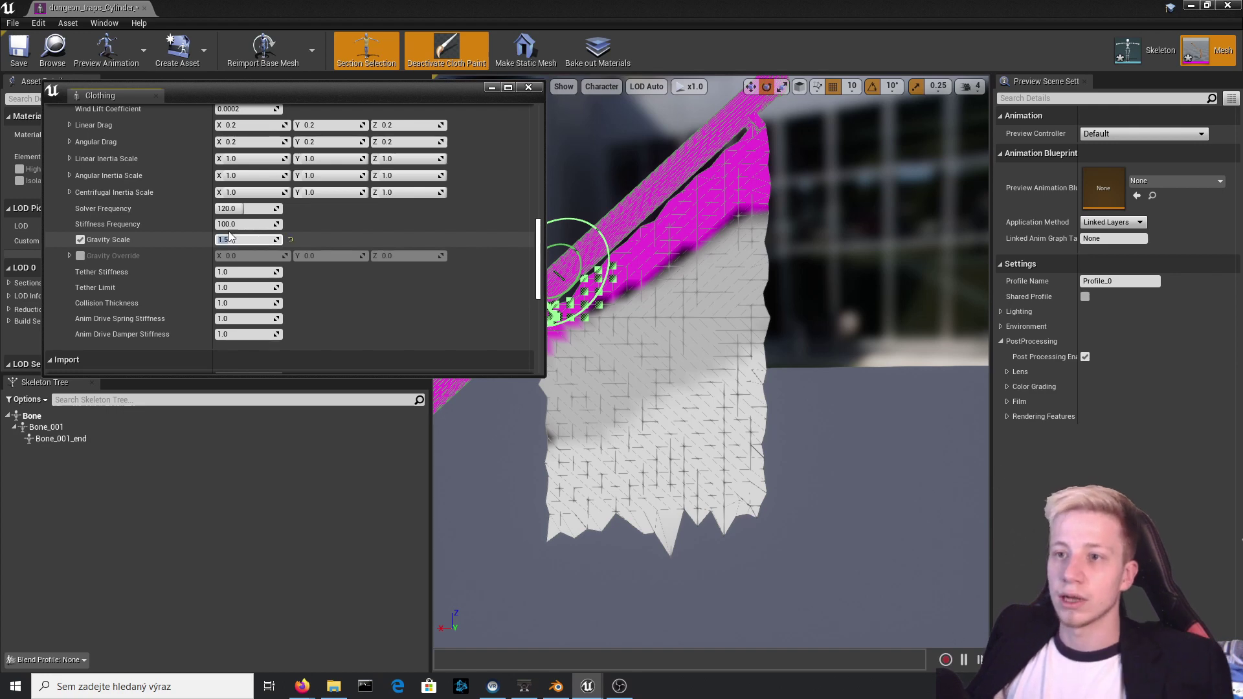
{"action": "scroll", "coordinate": [149, 273], "scroll_direction": "down", "scroll_amount": 4}
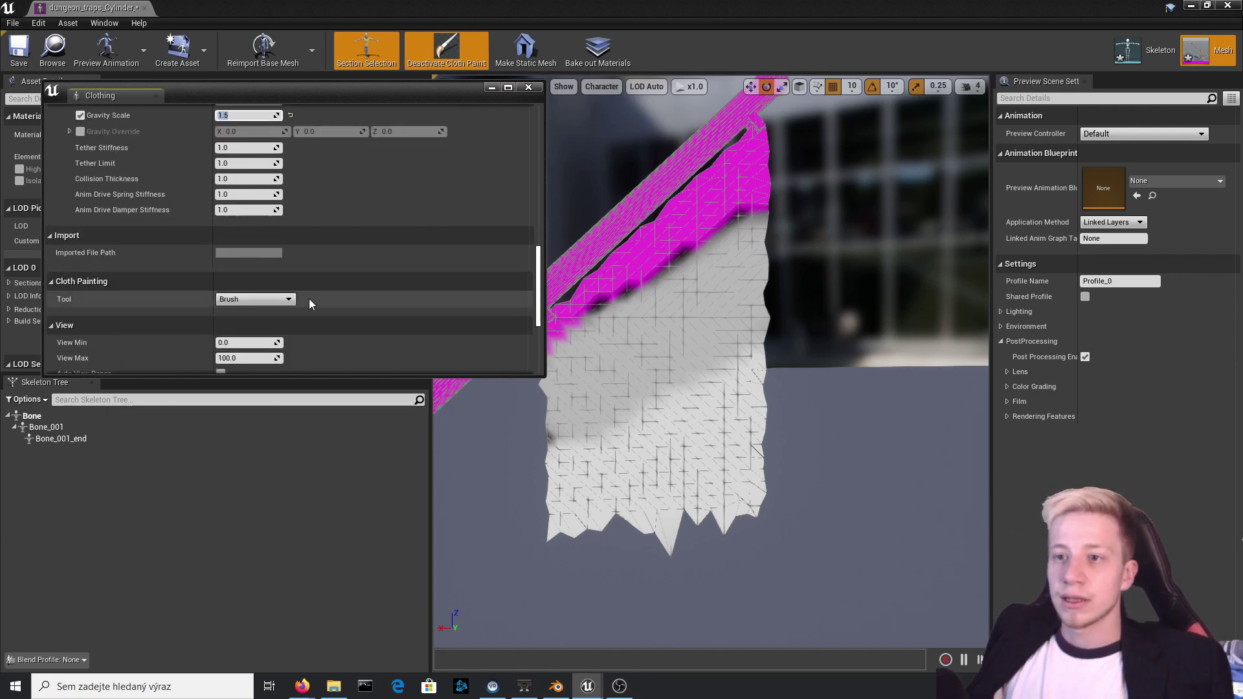
{"action": "scroll", "coordinate": [439, 290], "scroll_direction": "down", "scroll_amount": 3}
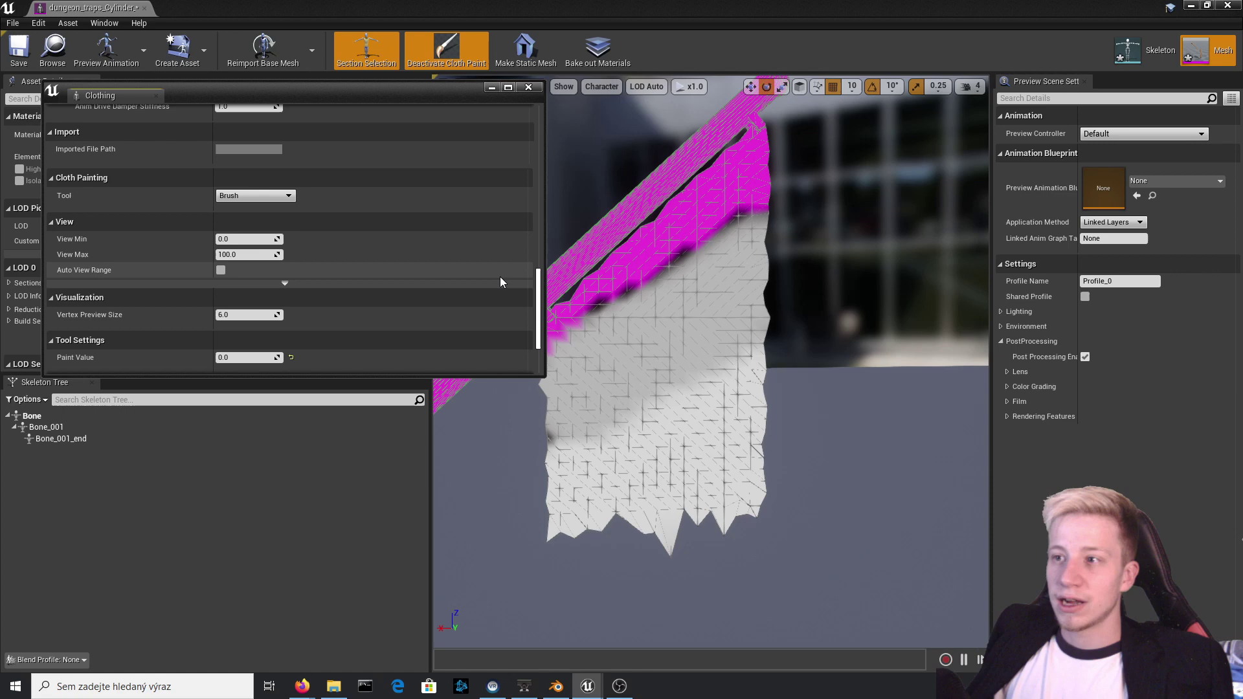
{"action": "scroll", "coordinate": [500, 281], "scroll_direction": "up", "scroll_amount": 4}
{"action": "scroll", "coordinate": [500, 281], "scroll_direction": "down", "scroll_amount": 4}
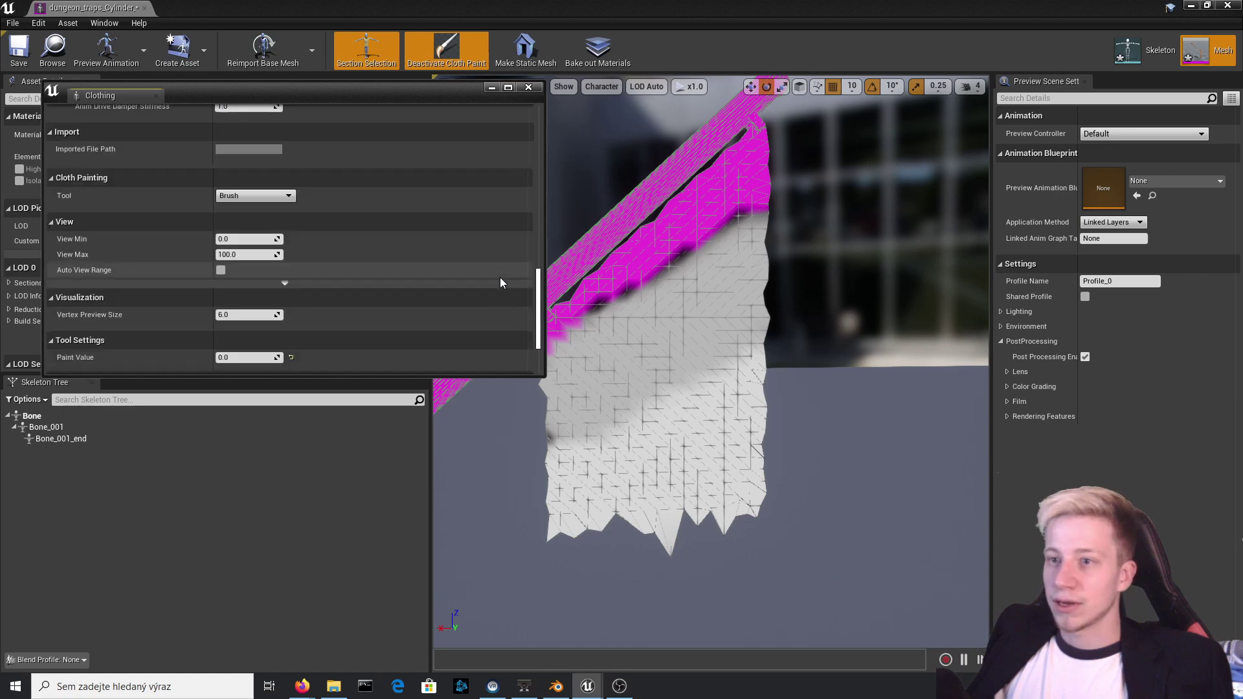
- Close the clothing settings and apply the Flag_0 - LOD0 clothing data to LOD0 Section 0 of the mesh
{"action": "left_click", "coordinate": [529, 88]}
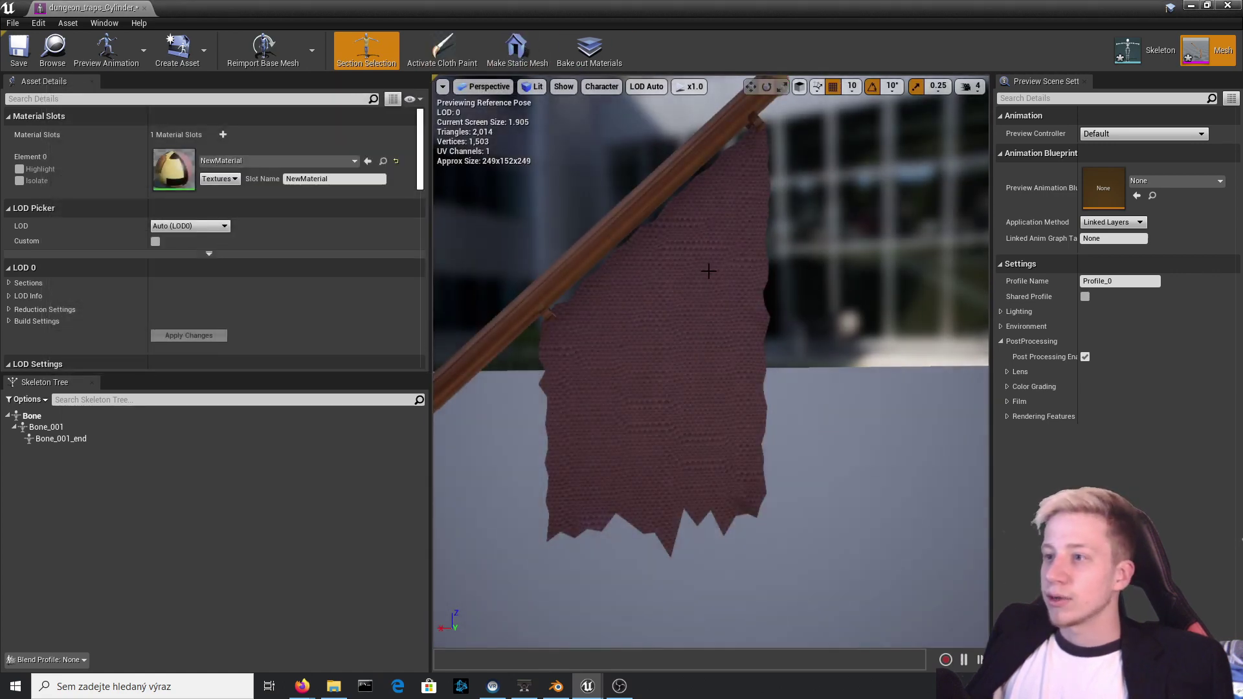
{"action": "scroll", "coordinate": [555, 272], "scroll_direction": "down", "scroll_amount": 4}
{"action": "scroll", "coordinate": [570, 314], "scroll_direction": "up", "scroll_amount": 4}
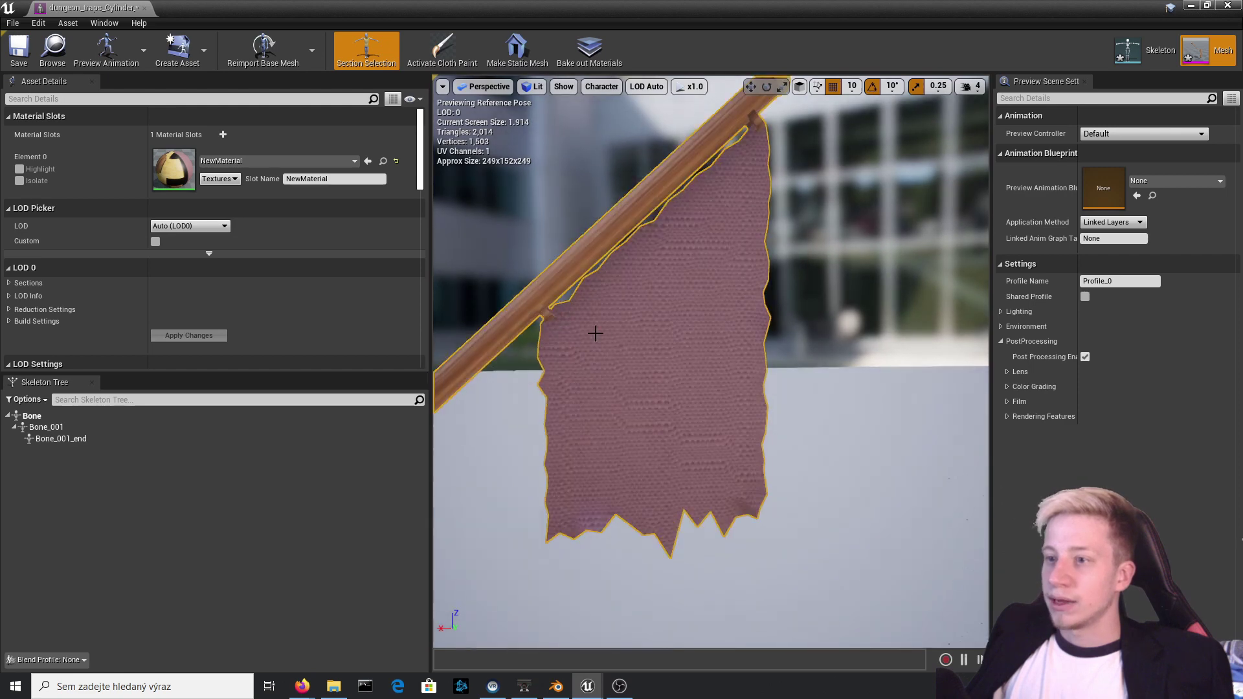
{"action": "right_click", "coordinate": [720, 253]}
{"action": "right_click", "coordinate": [659, 298]}
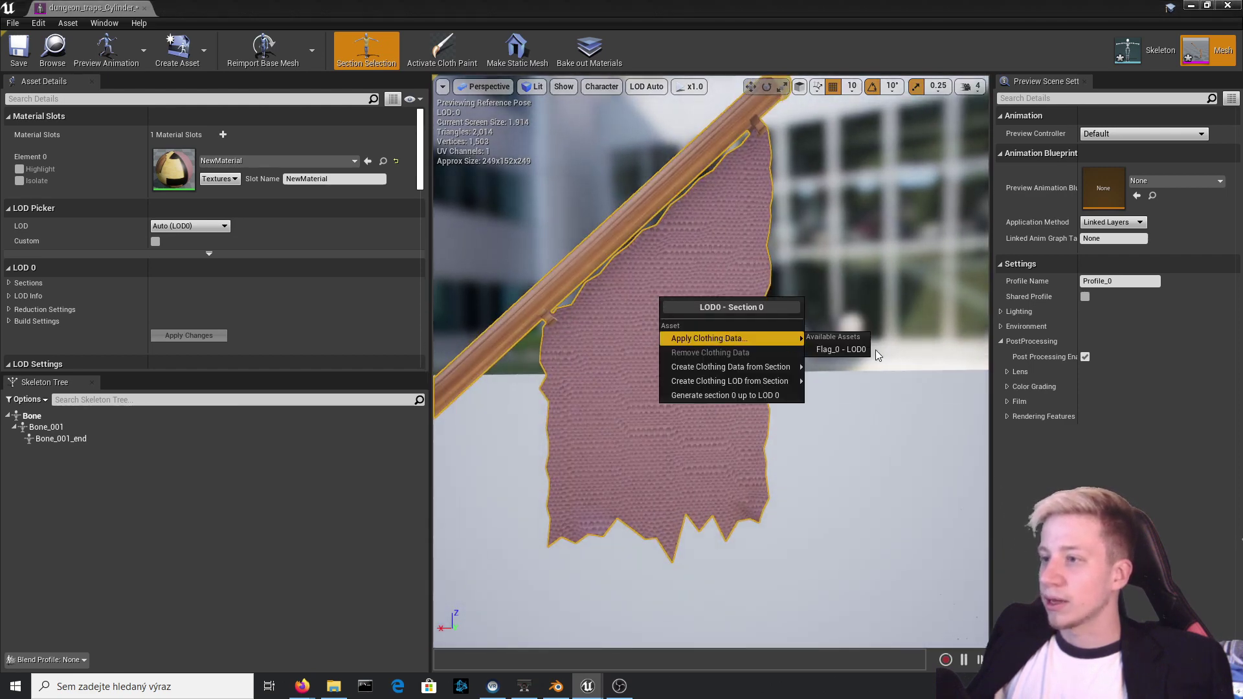
{"action": "left_click", "coordinate": [843, 351]}
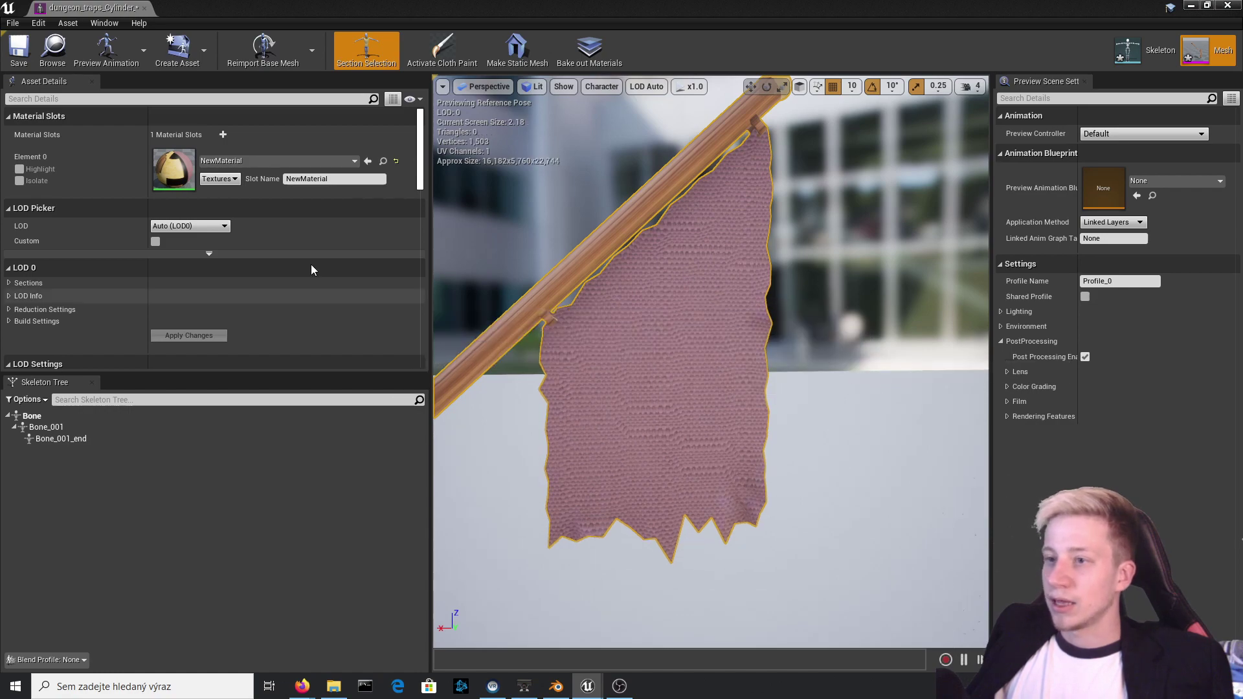
- Check the flag mesh with its clothing from the side, save it, and close its editor
{"action": "scroll", "coordinate": [641, 333], "scroll_direction": "down", "scroll_amount": 5}
{"action": "scroll", "coordinate": [641, 333], "scroll_direction": "up", "scroll_amount": 3}
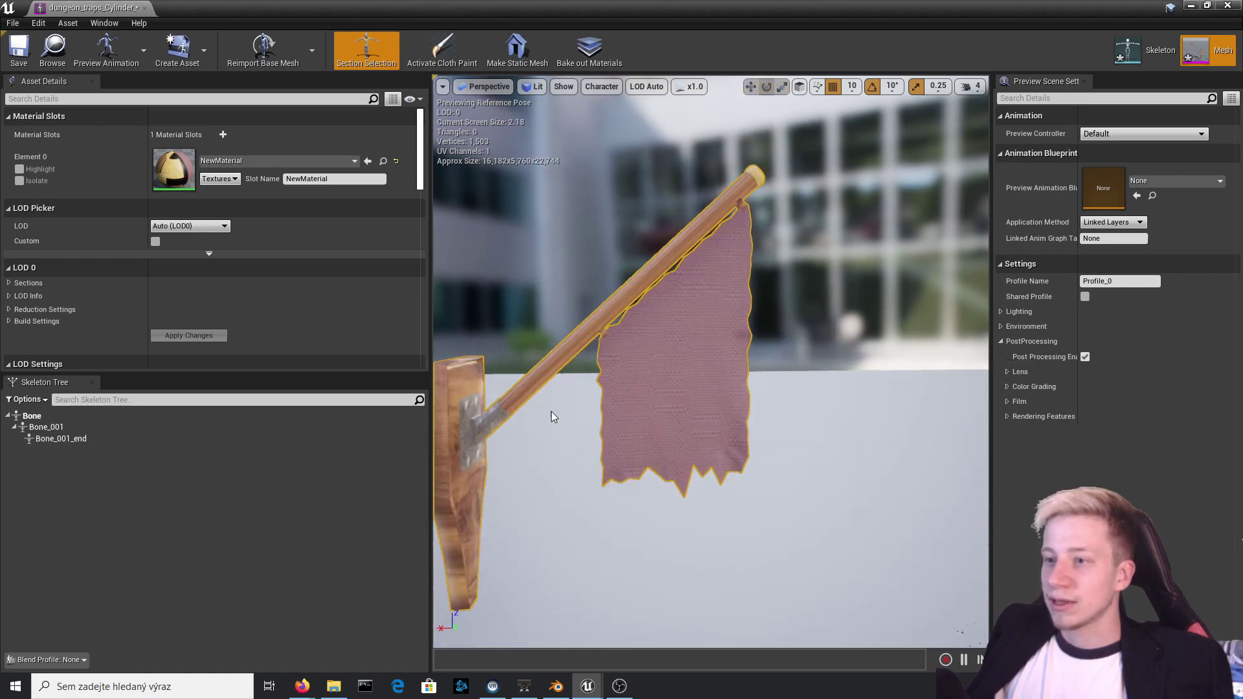
{"action": "right_click_drag", "start_coordinate": [693, 391], "coordinate": [776, 389]}
{"action": "left_click_drag", "start_coordinate": [609, 414], "coordinate": [749, 385], "text": "alt"}
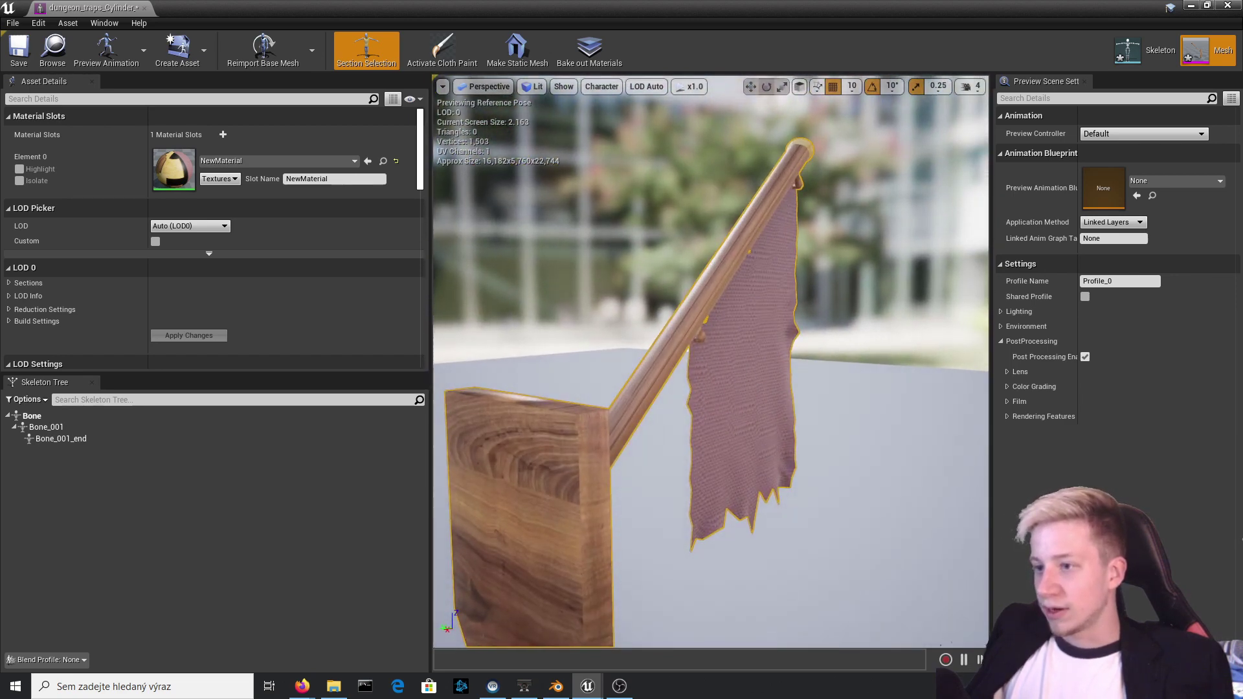
{"action": "mouse_move", "coordinate": [857, 364]}
{"action": "right_mouse_down"}
{"action": "mouse_move", "coordinate": [856, 453]}
{"action": "mouse_move", "coordinate": [856, 363]}
{"action": "right_mouse_up"}
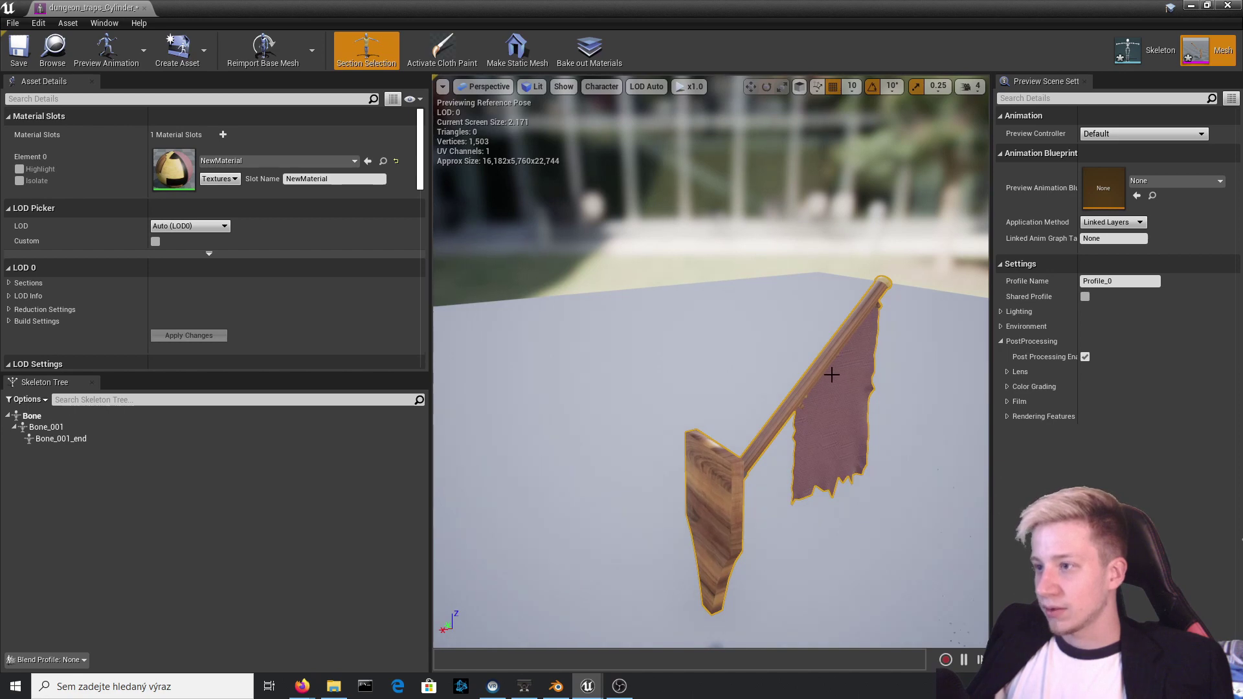
{"action": "left_click", "coordinate": [442, 48]}
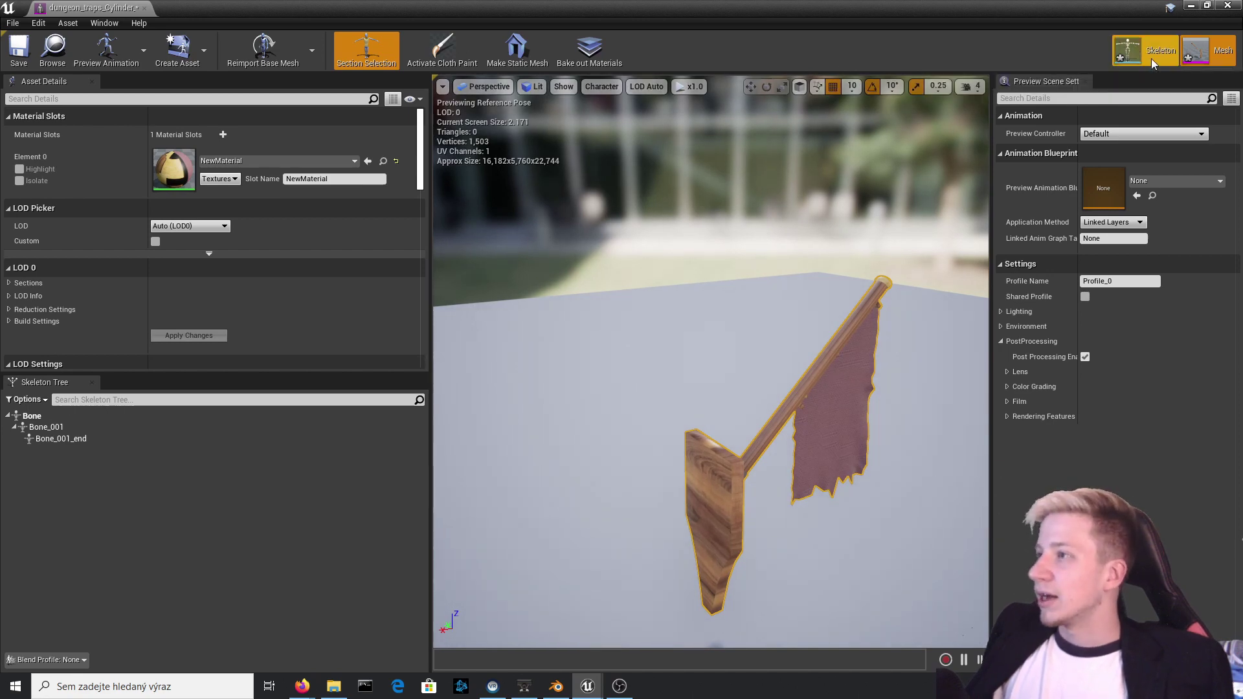
{"action": "left_click", "coordinate": [14, 45]}
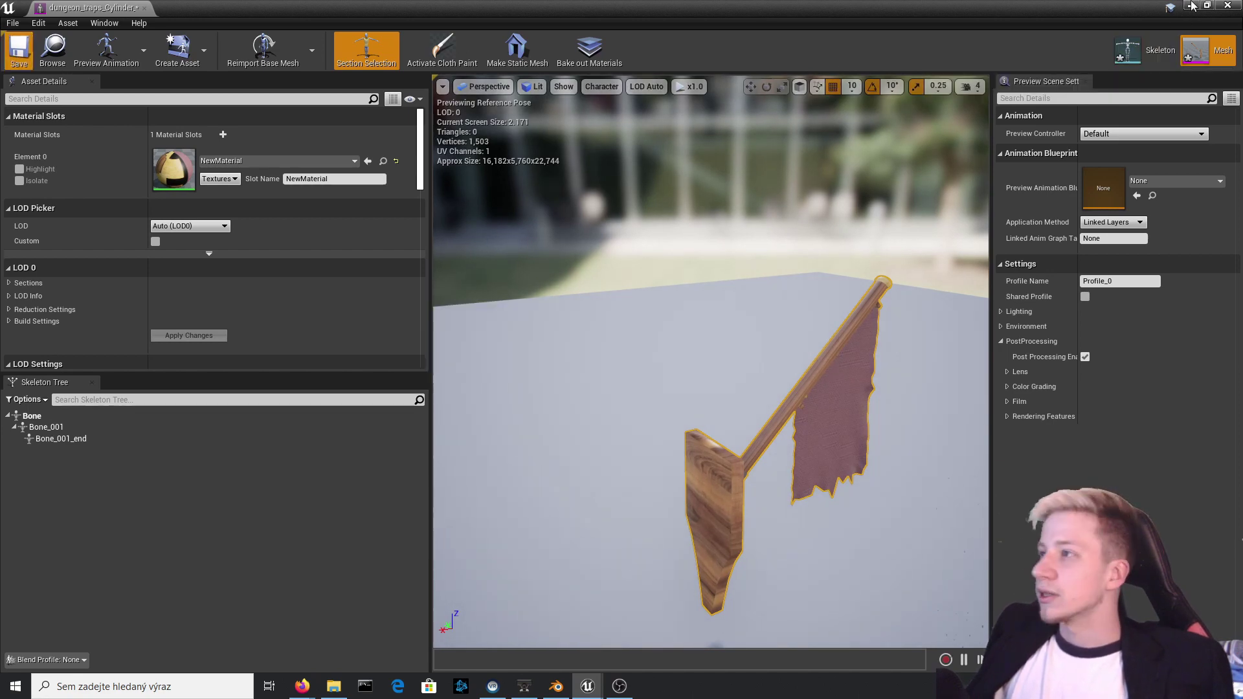
{"action": "left_click", "coordinate": [1235, 6]}
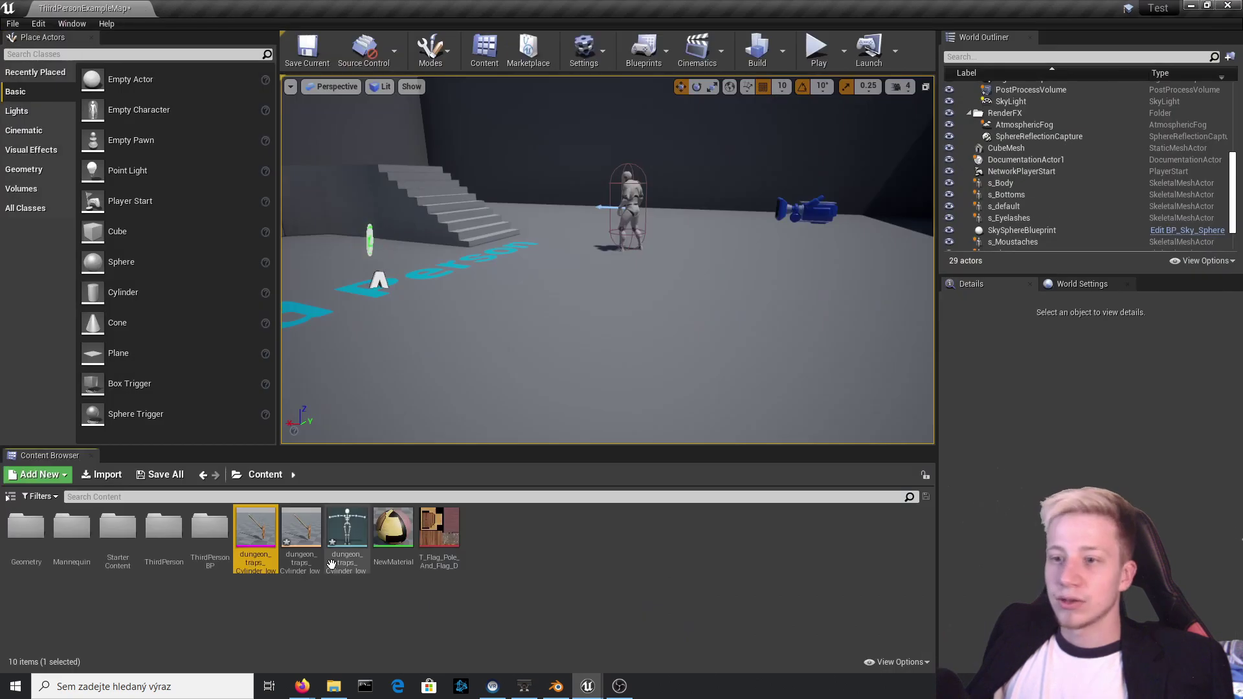
- Open the flag's physics asset, watch its single capsule body simulate, pull on the body, and close the asset editor
{"action": "double_click", "coordinate": [301, 534]}
{"action": "right_click_drag", "start_coordinate": [621, 361], "coordinate": [621, 226]}
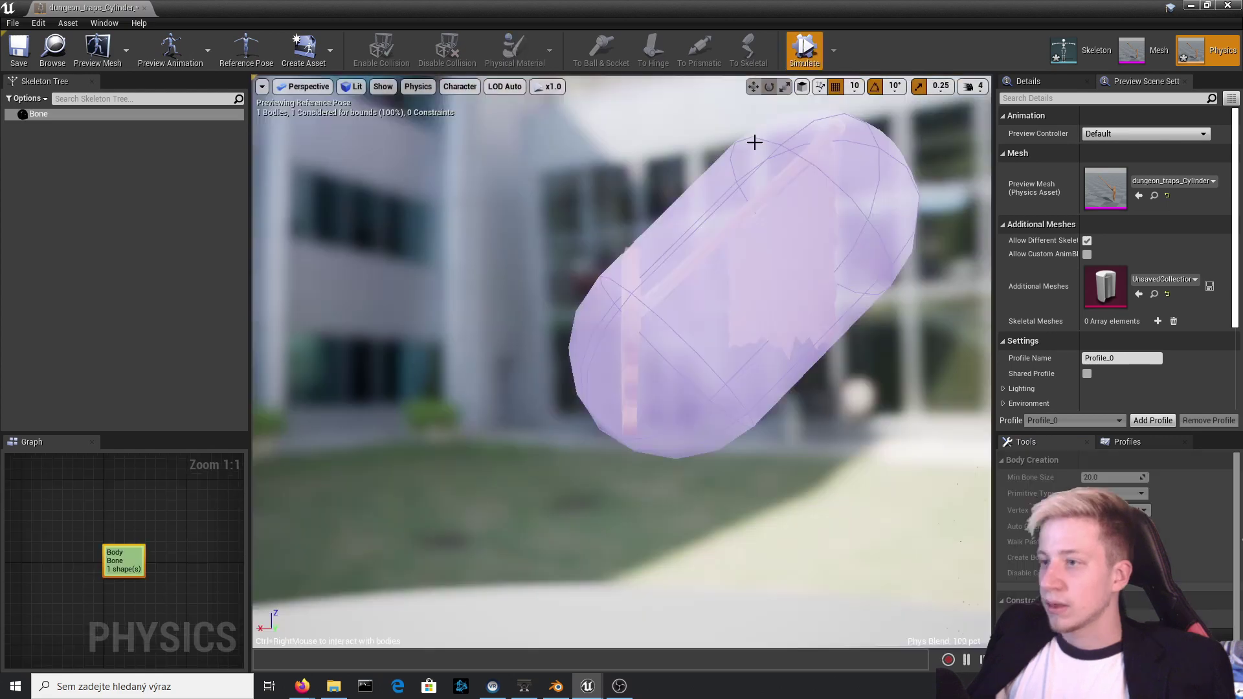
{"action": "right_click_drag", "start_coordinate": [755, 141], "coordinate": [755, 272]}
{"action": "mouse_move", "coordinate": [882, 391]}
{"action": "right_mouse_down"}
{"action": "mouse_move", "coordinate": [932, 343]}
{"action": "mouse_move", "coordinate": [971, 414]}
{"action": "mouse_move", "coordinate": [873, 408]}
{"action": "mouse_move", "coordinate": [888, 402]}
{"action": "right_mouse_up"}
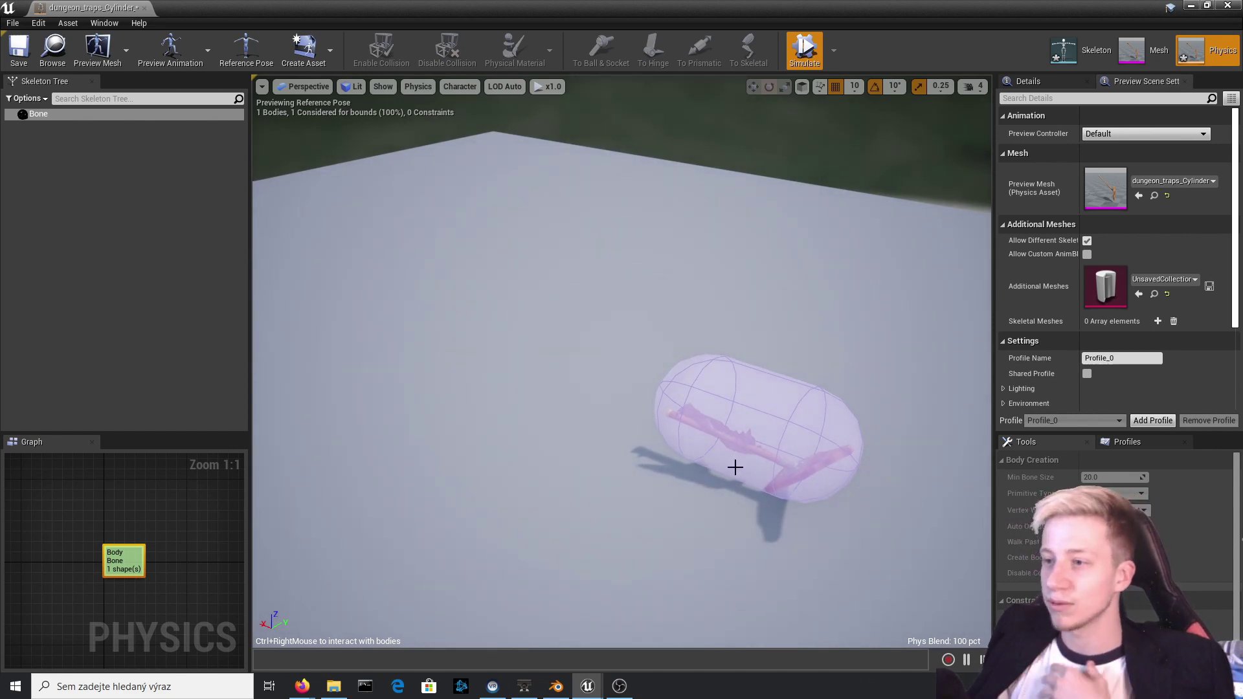
{"action": "right_click_drag", "start_coordinate": [718, 347], "coordinate": [787, 160], "text": "ctrl"}
{"action": "left_click", "coordinate": [1234, 6]}
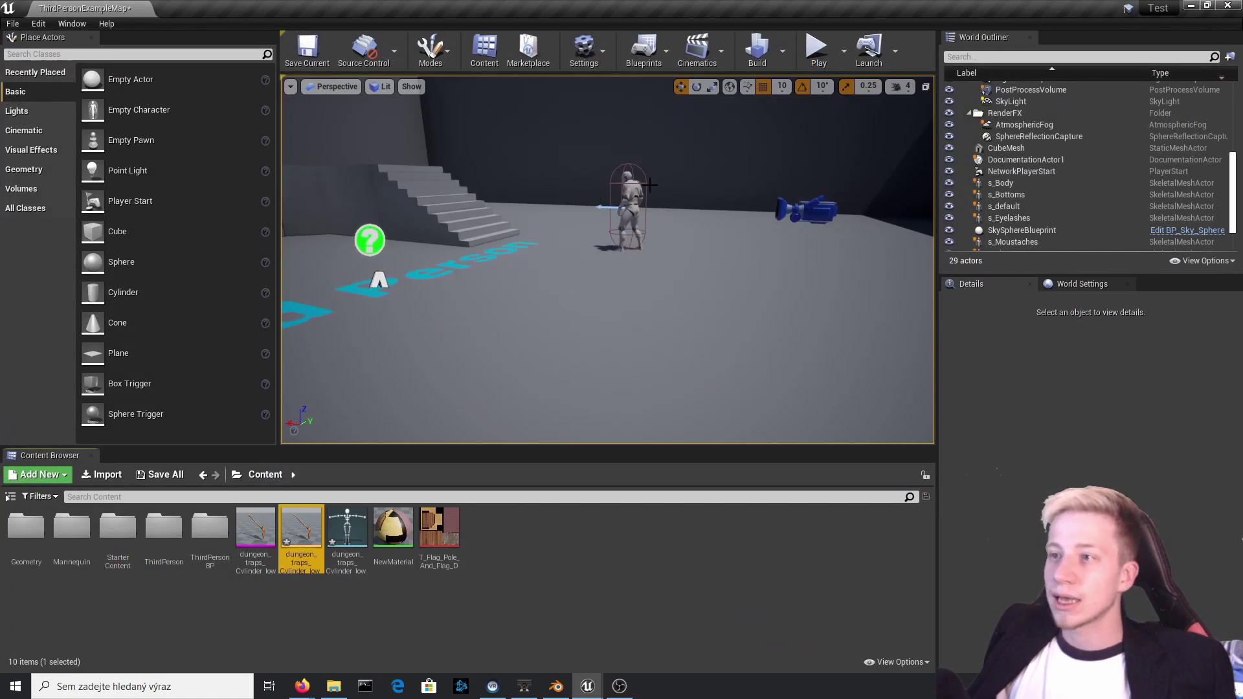
- Place the flag skeletal mesh on the level floor near the character and play-test the level by running past it
{"action": "left_click", "coordinate": [628, 189]}
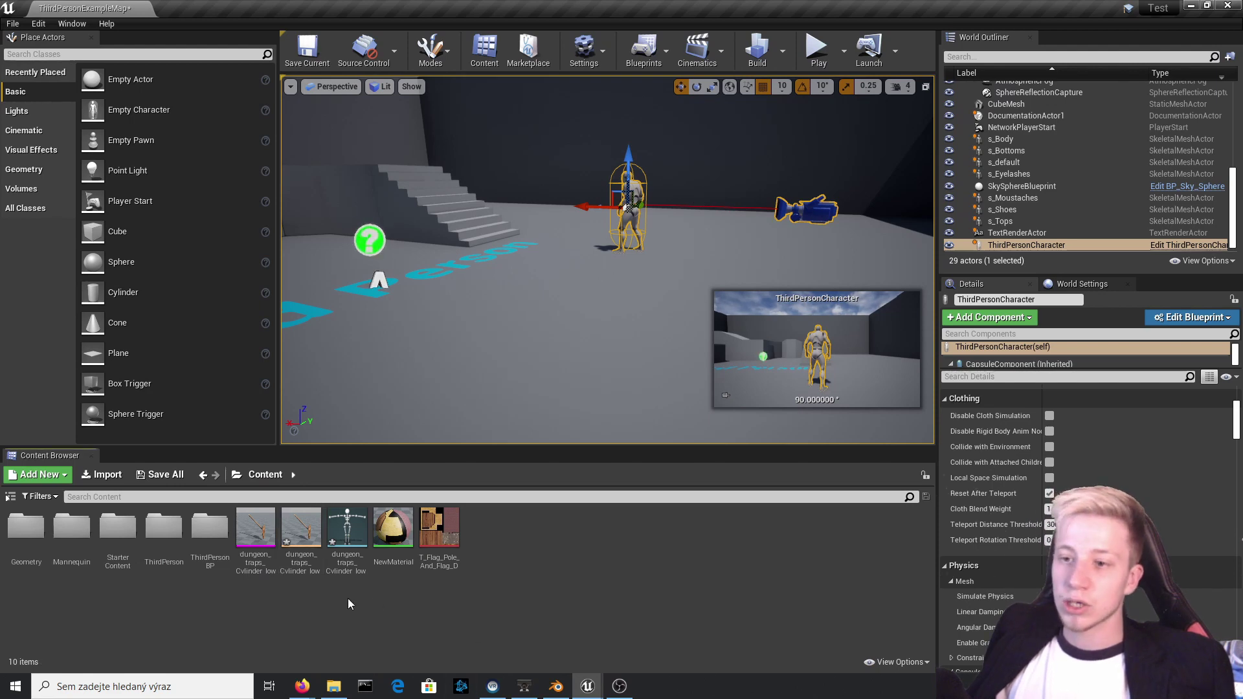
{"action": "left_click_drag", "start_coordinate": [313, 455], "coordinate": [461, 358]}
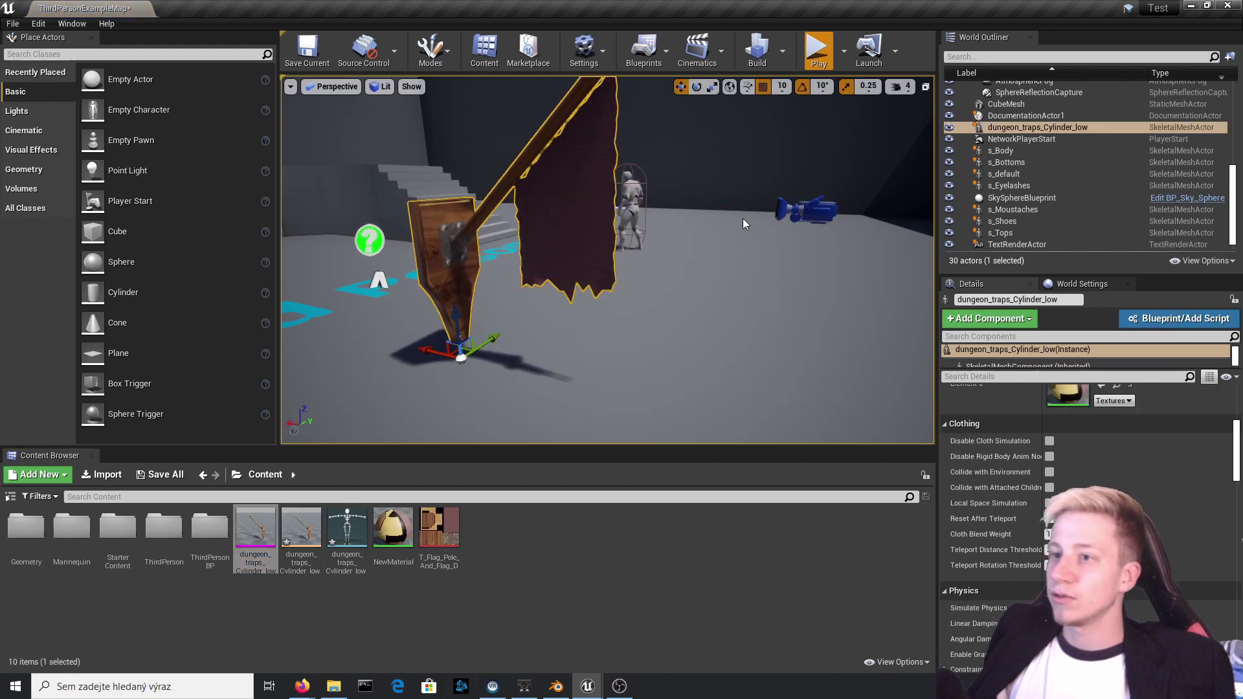
{"action": "key", "text": "alt+p"}
{"action": "key", "text": "w"}
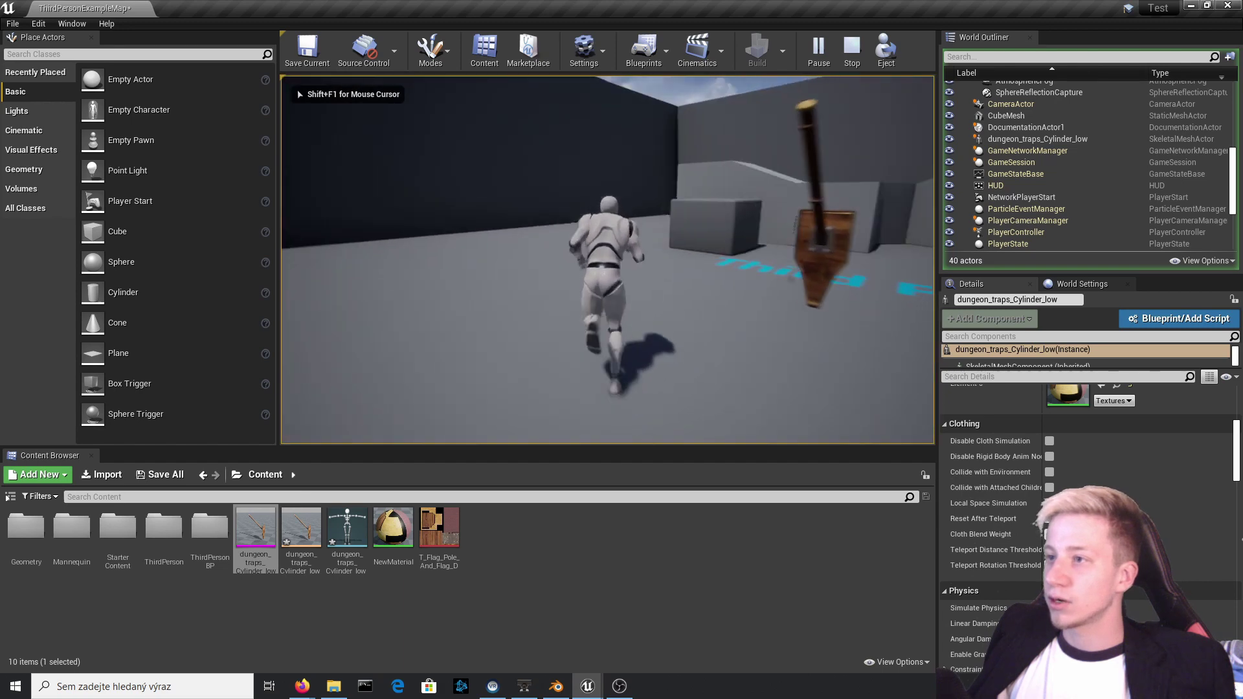
{"action": "key", "text": "w"}
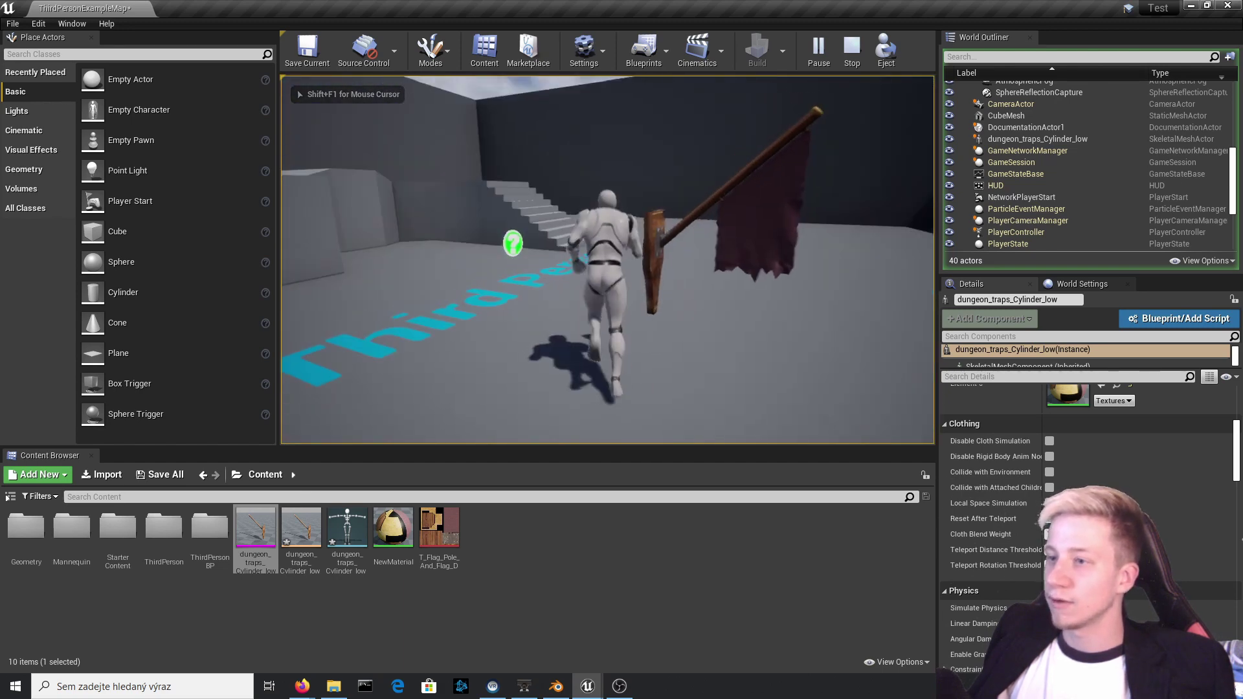
{"action": "key", "text": "Escape"}
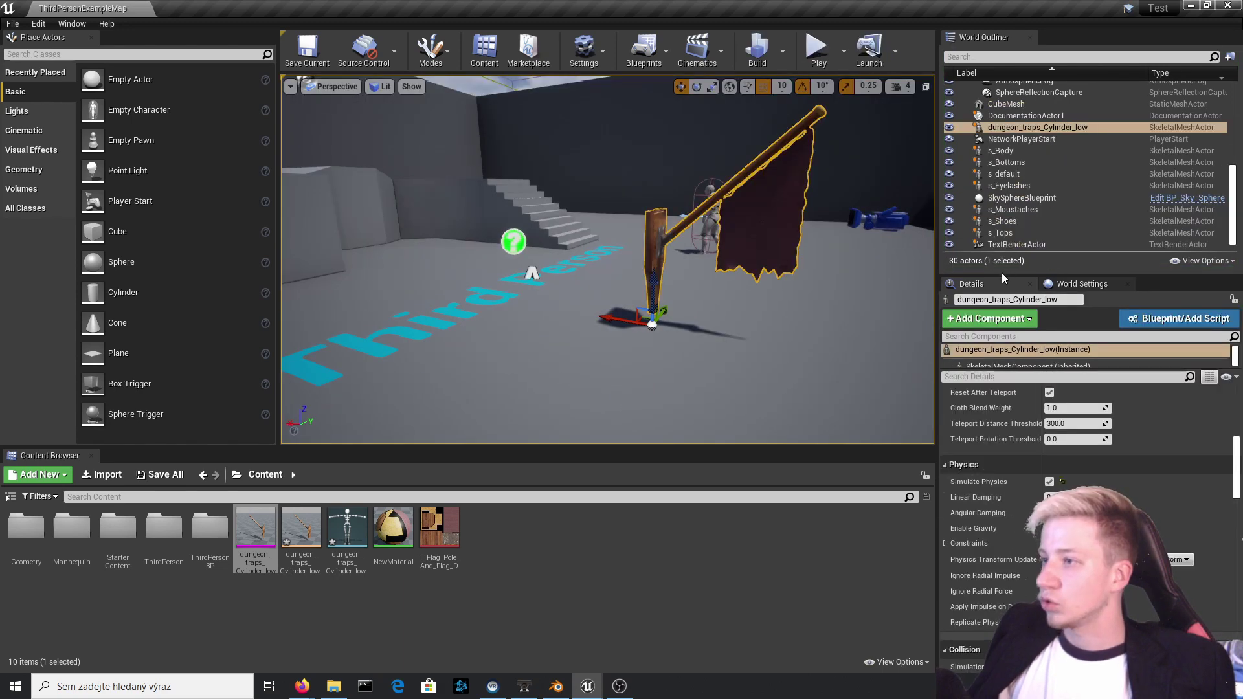
- Examine the placed flag's clothing and physics options, switching Simulate Physics off and on again
{"action": "left_click_drag", "start_coordinate": [1001, 274], "coordinate": [1001, 65]}
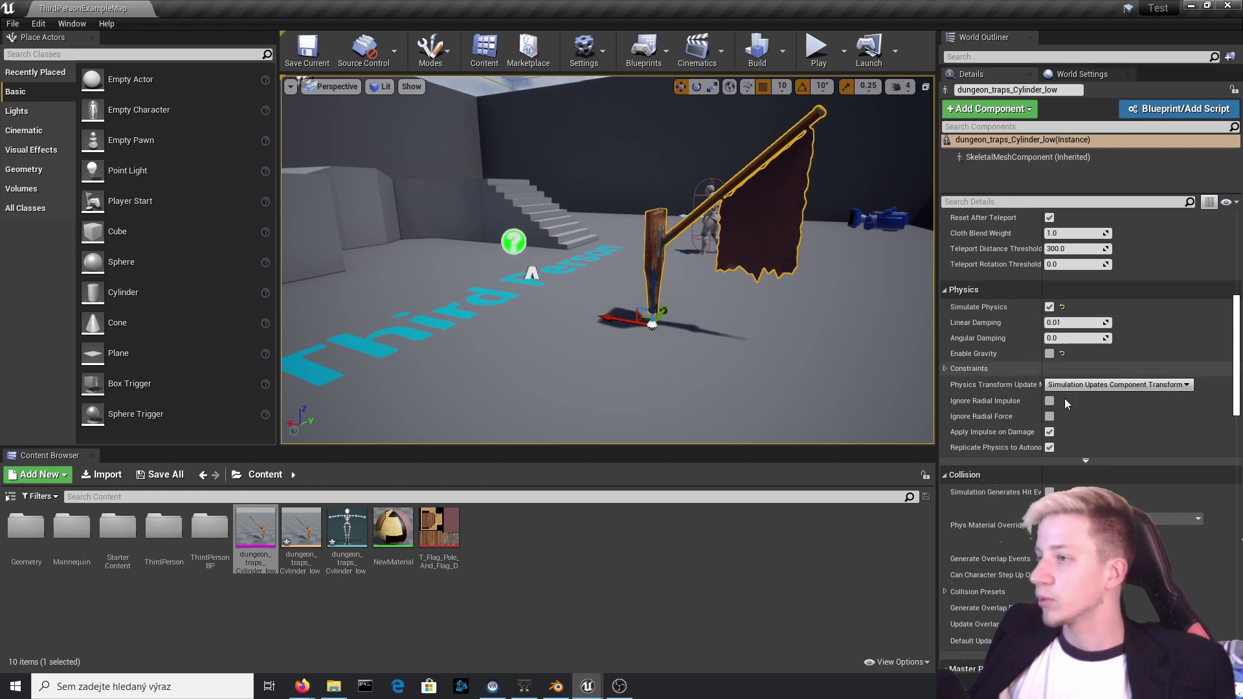
{"action": "scroll", "coordinate": [1039, 329], "scroll_direction": "up", "scroll_amount": 3}
{"action": "scroll", "coordinate": [1113, 410], "scroll_direction": "up", "scroll_amount": 2}
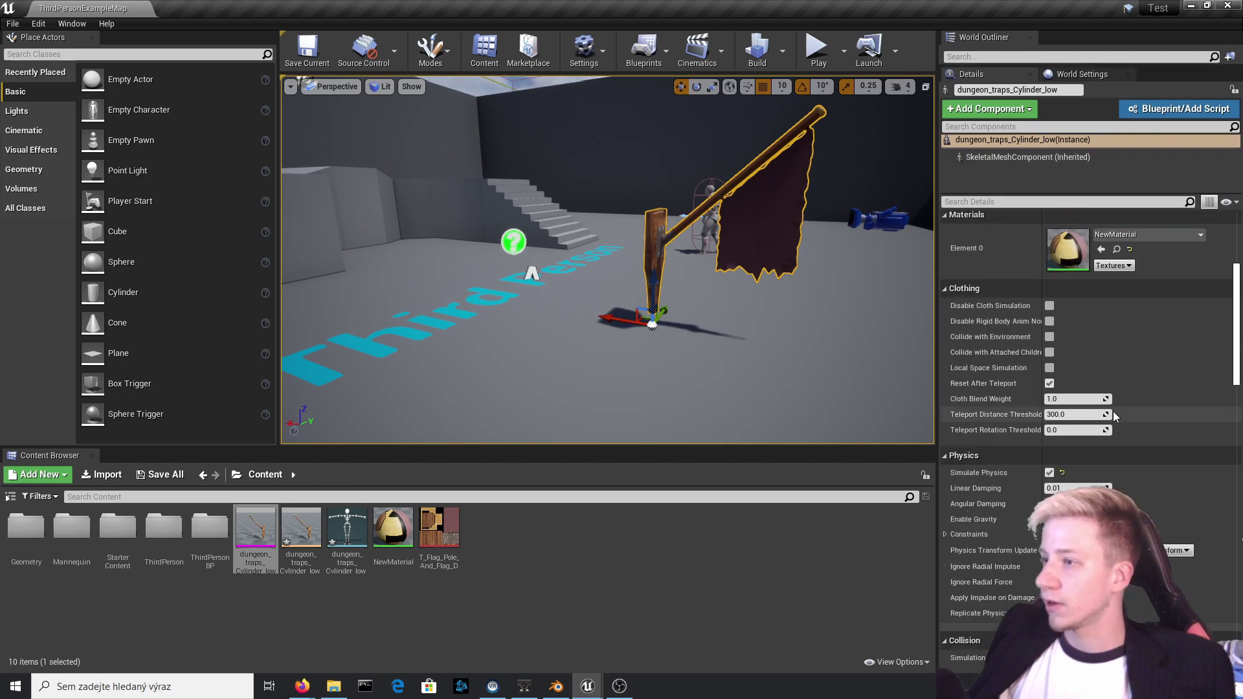
{"action": "scroll", "coordinate": [1065, 446], "scroll_direction": "down", "scroll_amount": 6}
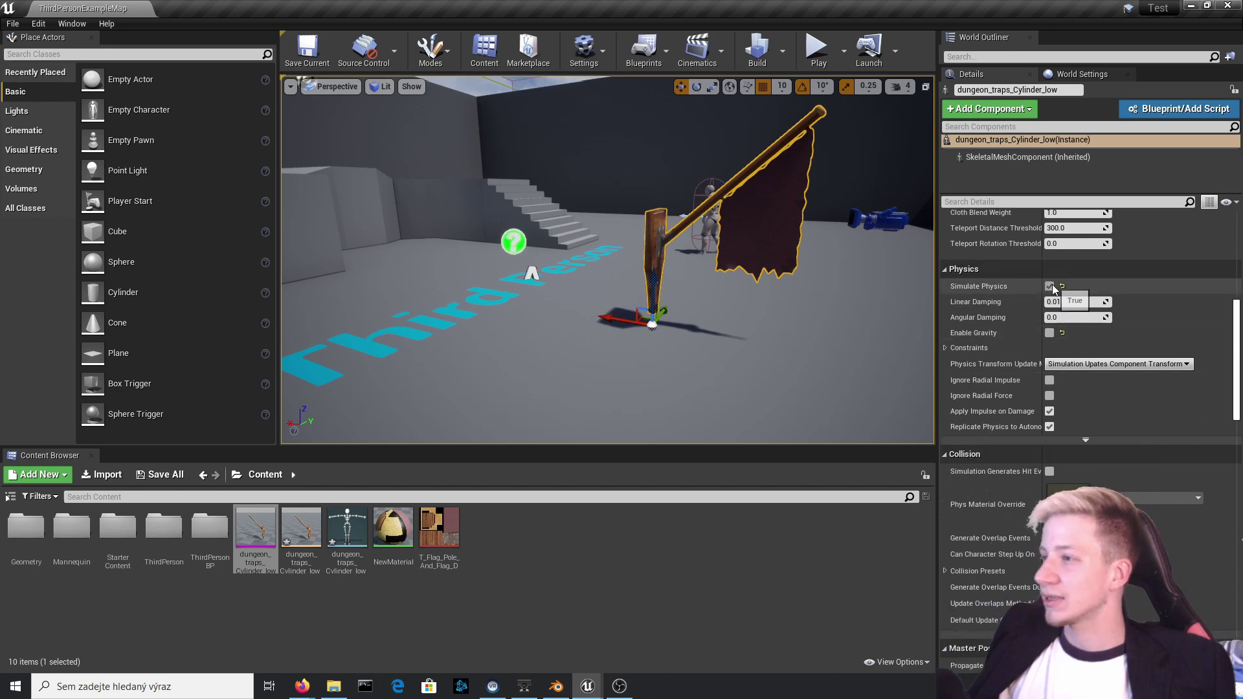
{"action": "left_click", "coordinate": [1050, 285]}
{"action": "left_click", "coordinate": [1050, 286]}
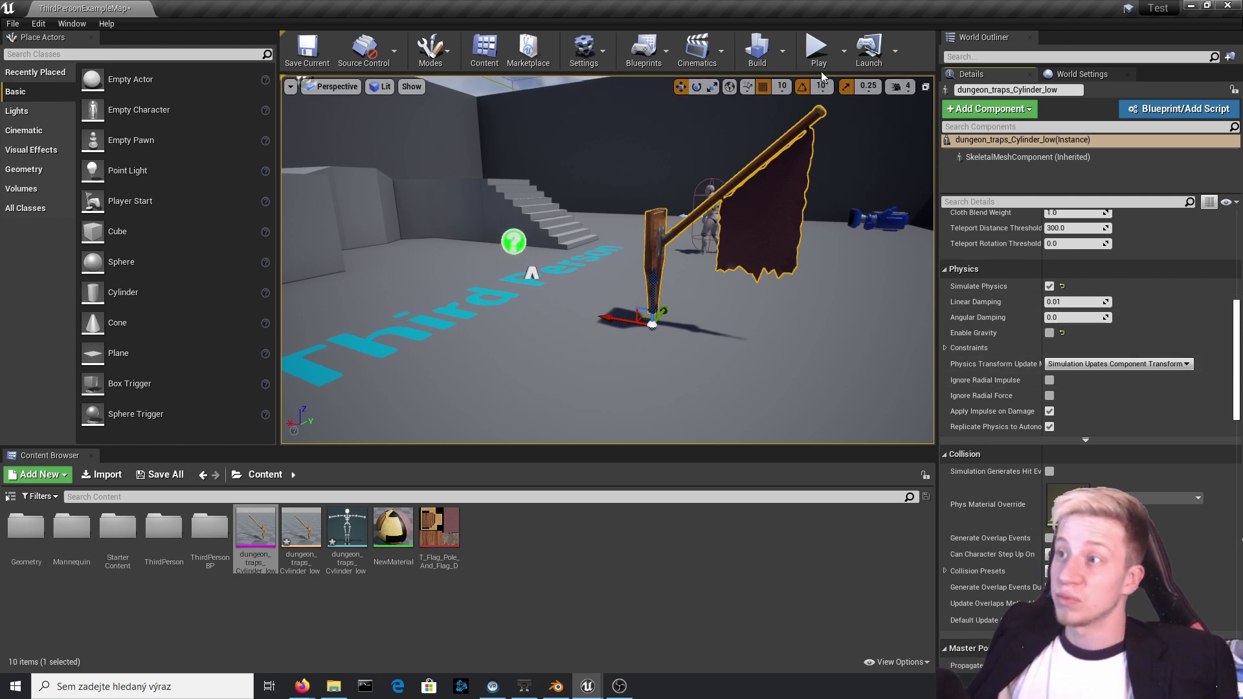
- Play the level and run the character into the flag to test how its body and cloth react
{"action": "left_click", "coordinate": [818, 45]}
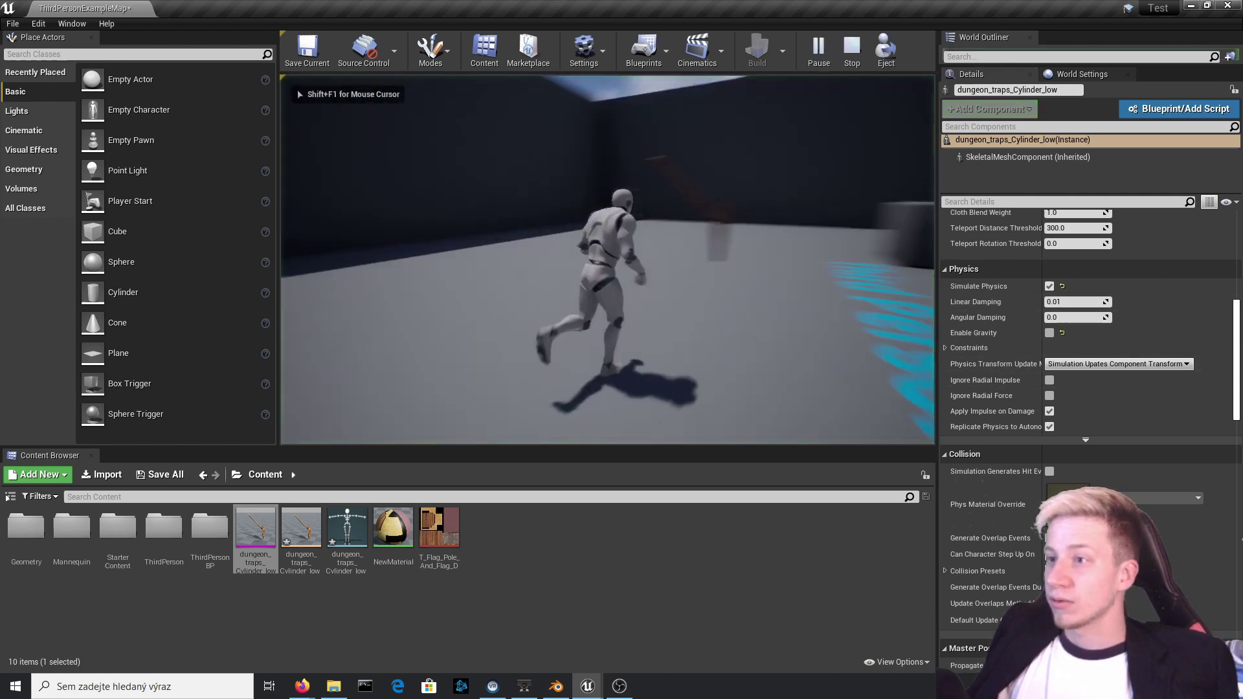
{"action": "key", "text": "w"}
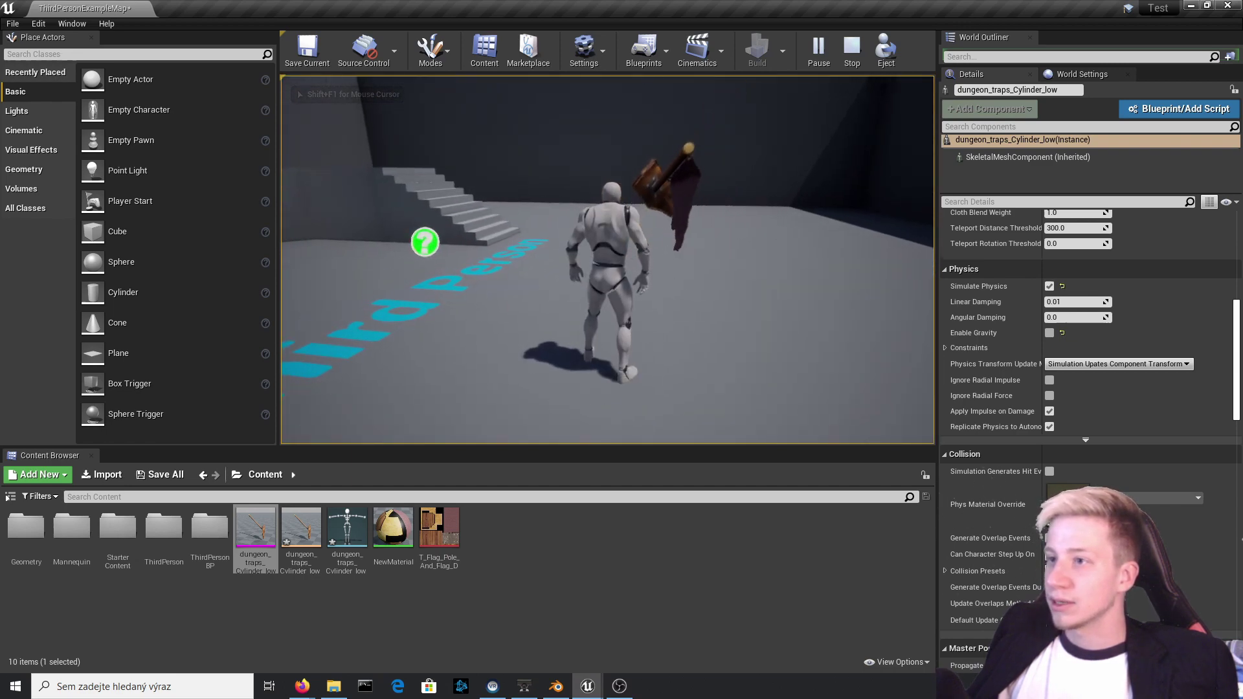
{"action": "key", "text": "w"}
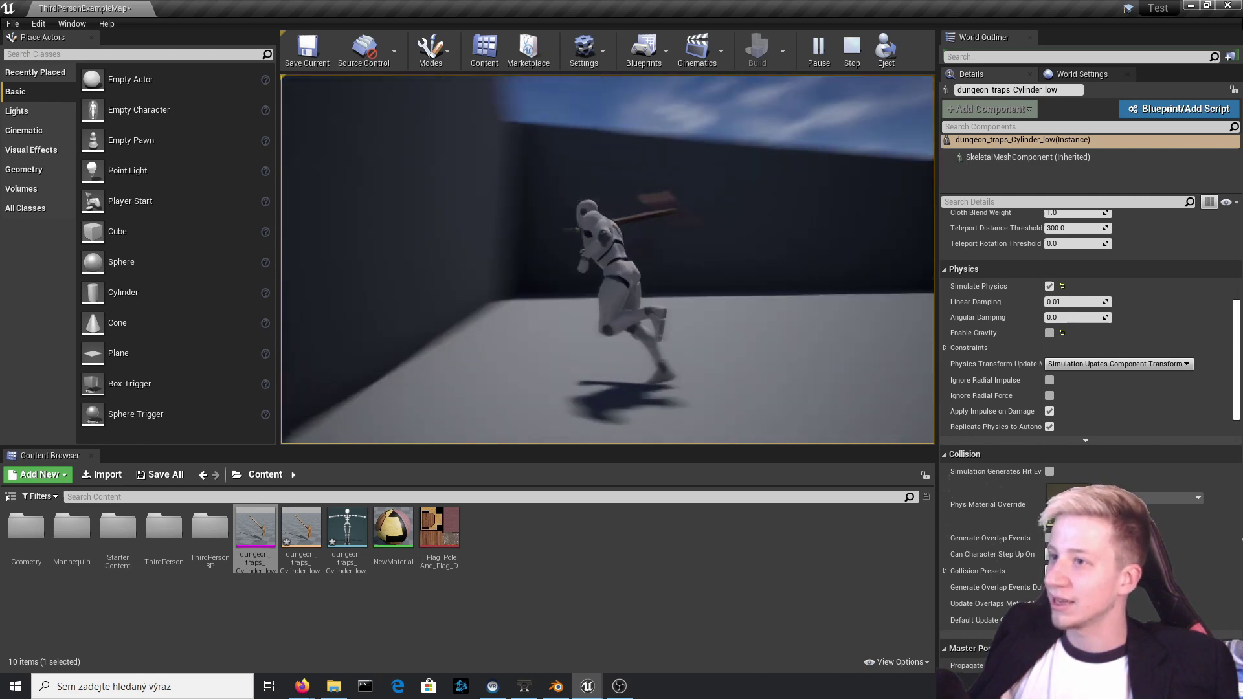
{"action": "key", "text": "a"}
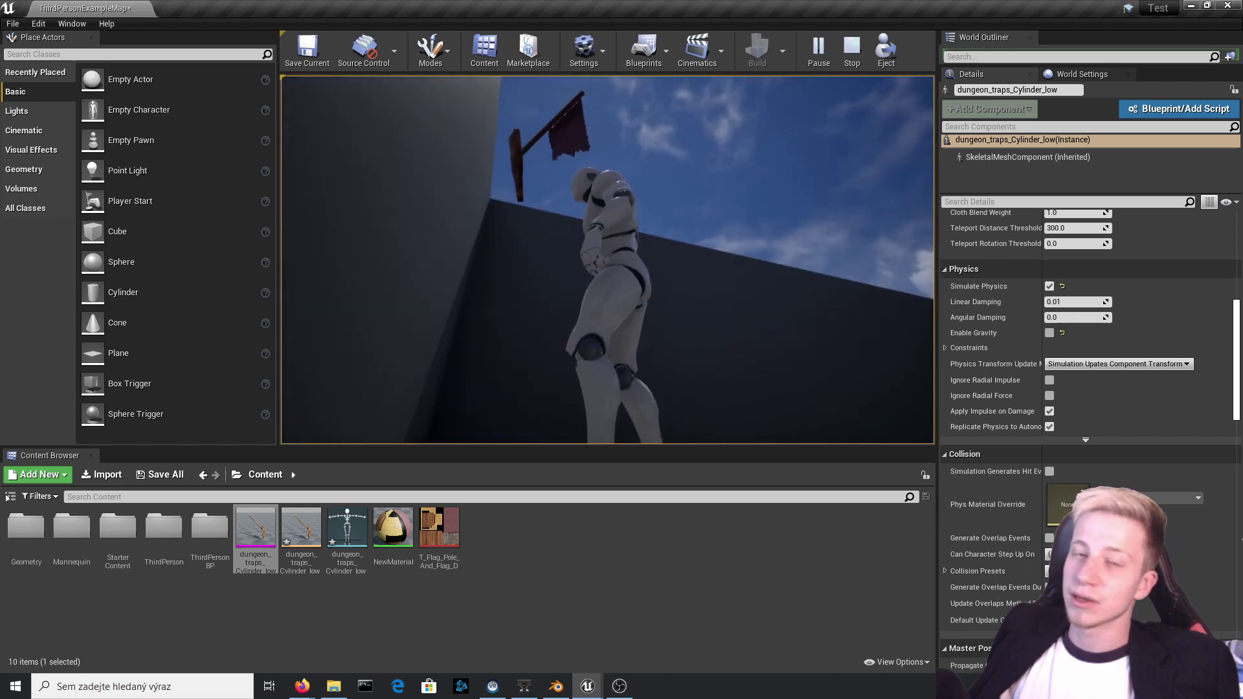
{"action": "key", "text": "Escape"}
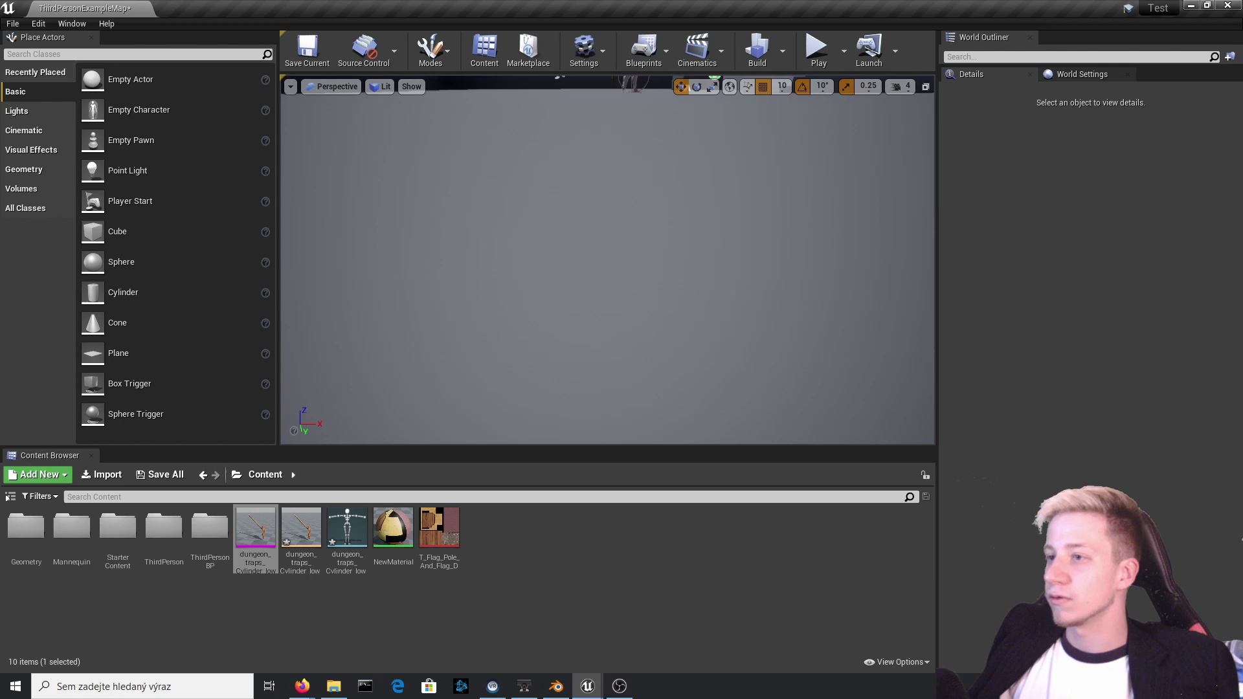
- Select the ThirdPersonCharacter in the level and open its blueprint for editing
{"action": "right_click_drag", "start_coordinate": [608, 260], "coordinate": [861, 259]}
{"action": "right_click_drag", "start_coordinate": [505, 259], "coordinate": [478, 304]}
{"action": "left_click", "coordinate": [385, 285]}
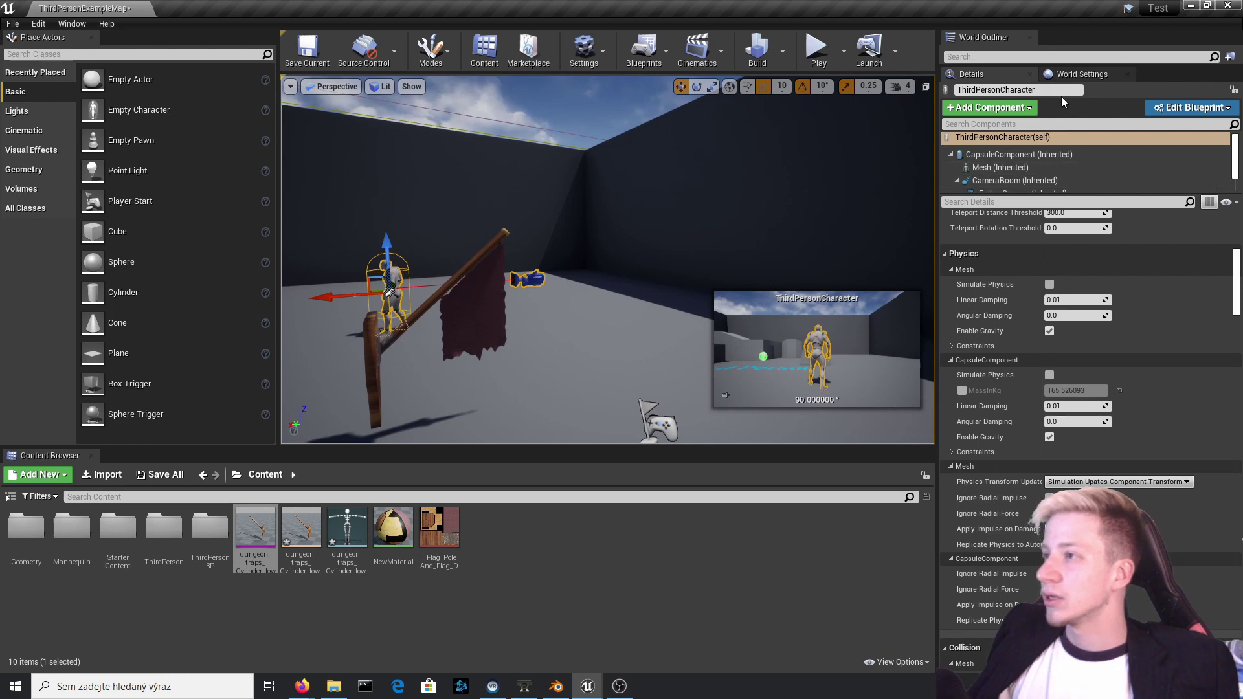
{"action": "left_click_drag", "start_coordinate": [998, 64], "coordinate": [998, 432]}
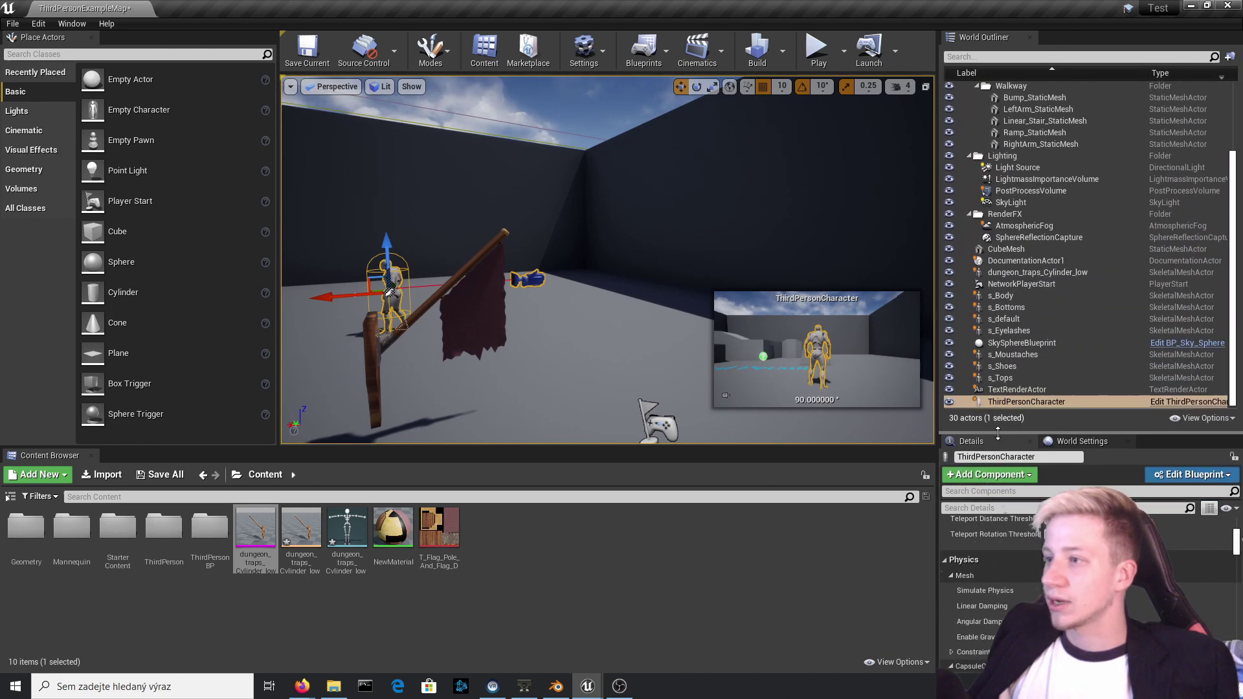
{"action": "left_click", "coordinate": [1214, 402]}
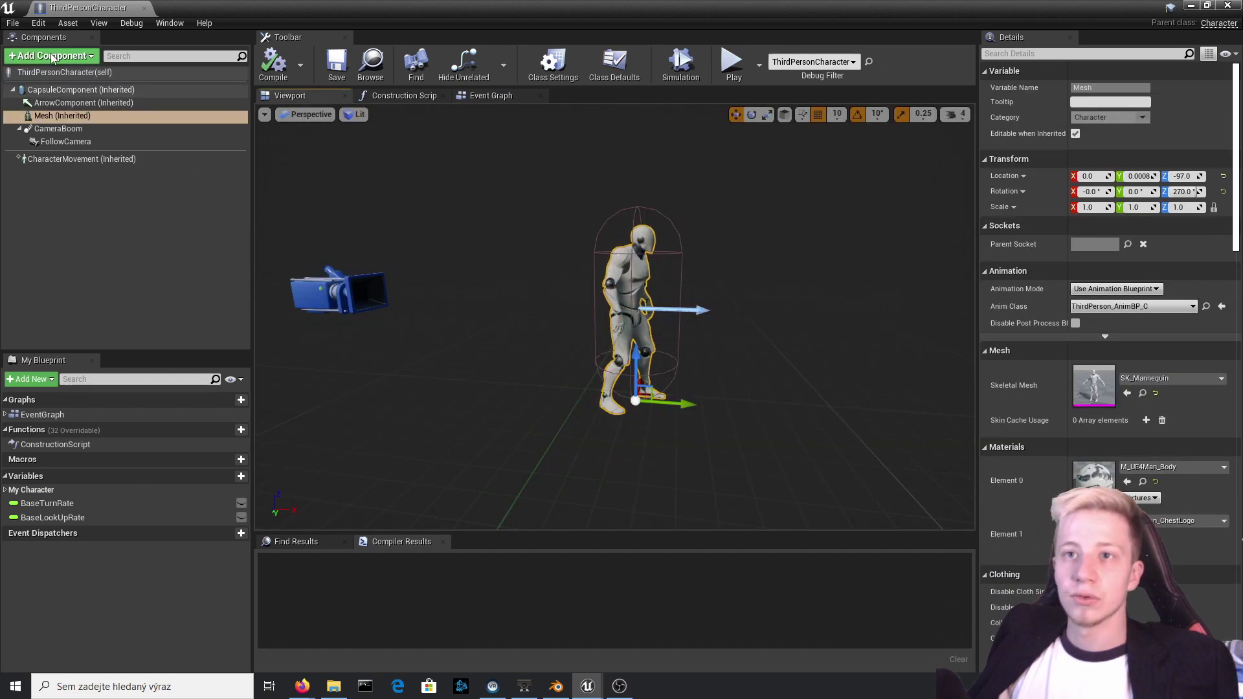
- Add a skeletal mesh component using dungeon_traps_Cylinder_low under the character's Mesh
{"action": "left_click", "coordinate": [53, 56]}
{"action": "type", "text": "skela"}
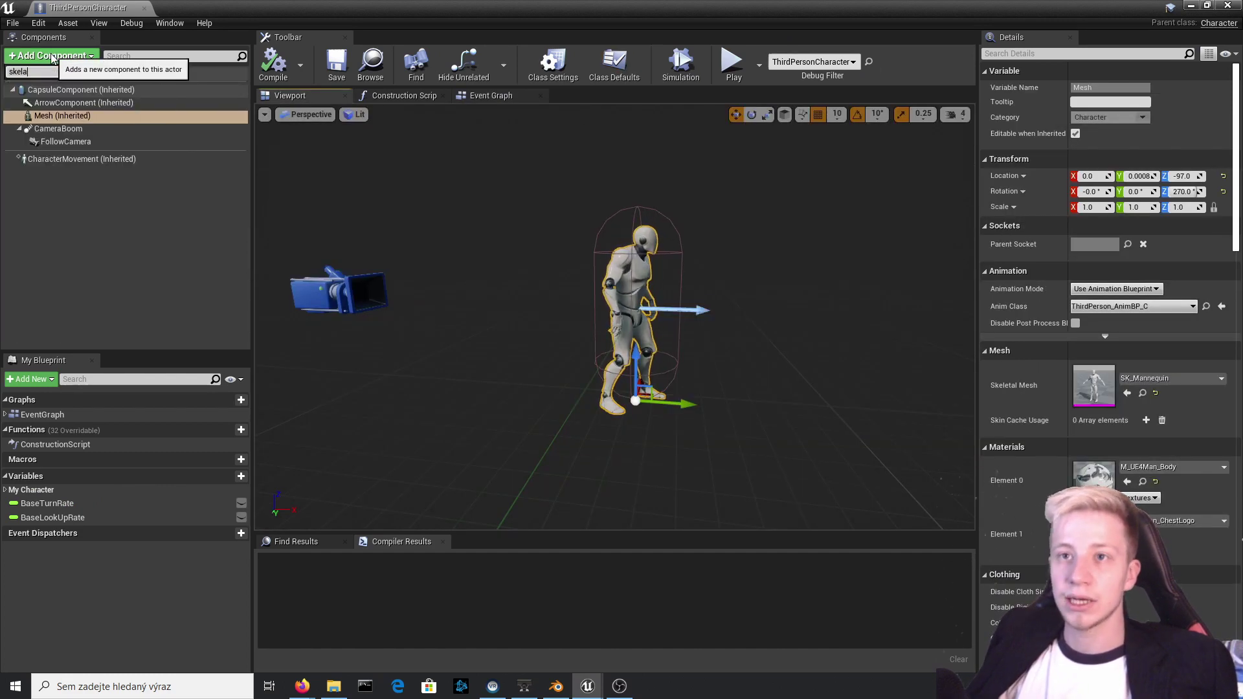
{"action": "left_click", "coordinate": [94, 116]}
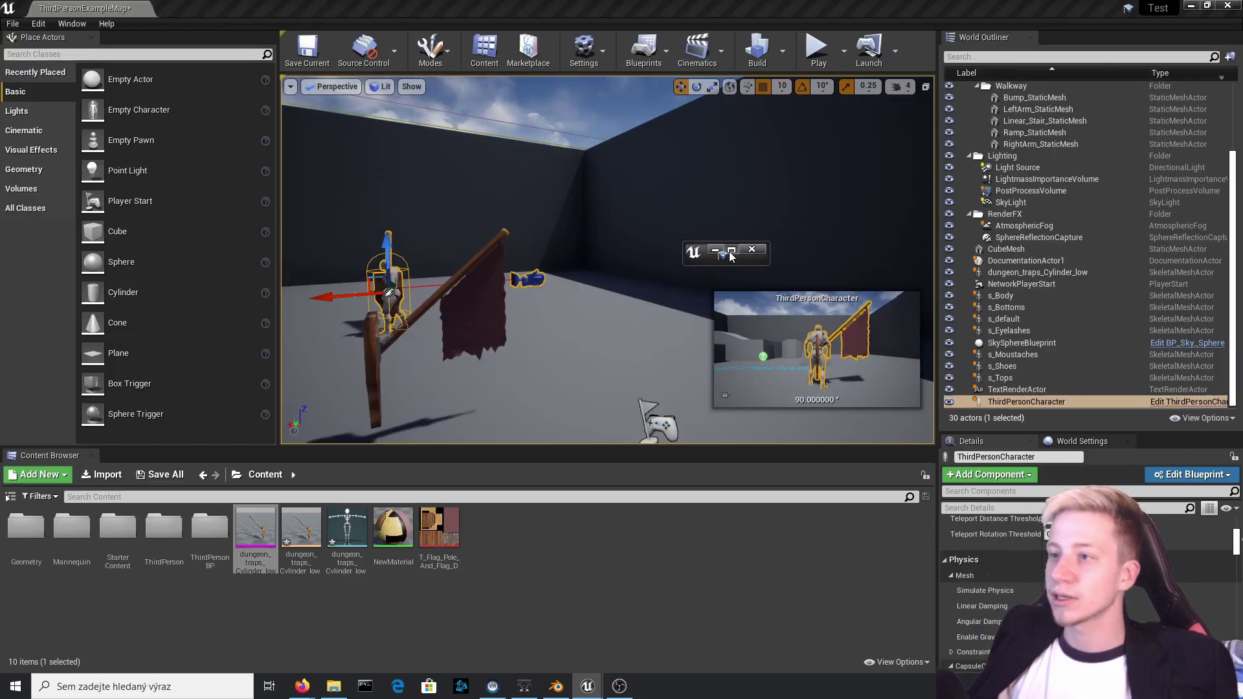
{"action": "left_click", "coordinate": [731, 252]}
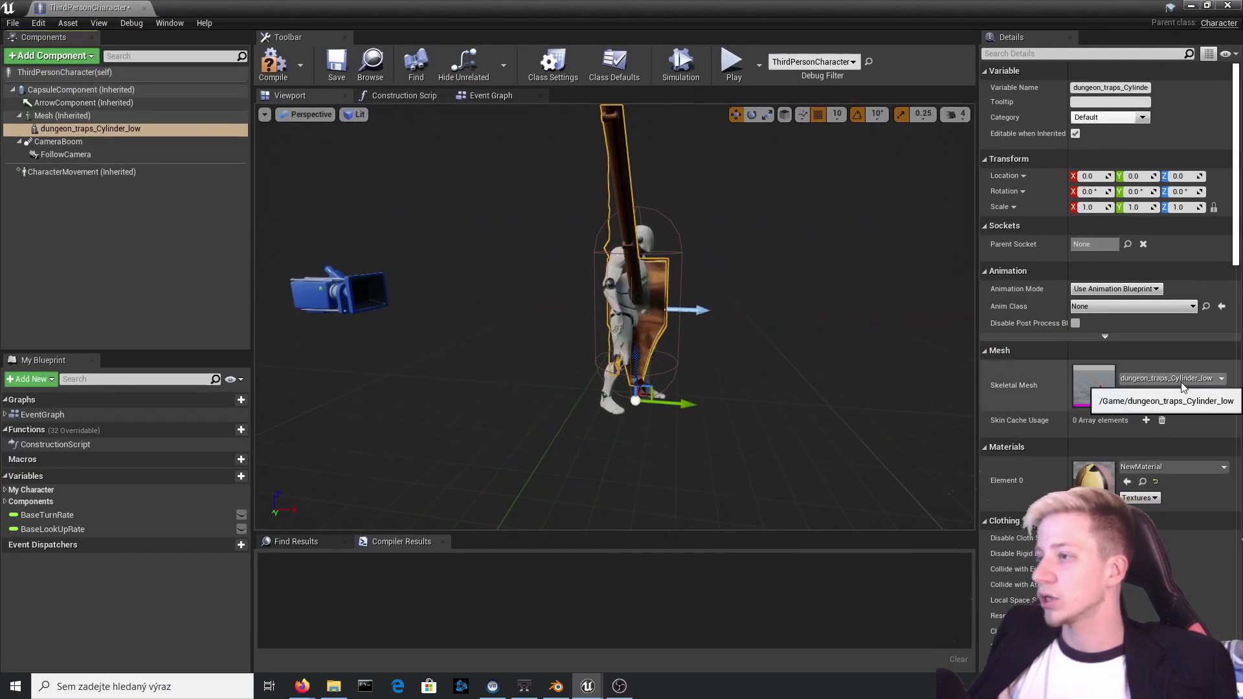
- Scale the flag component to 0.75 and move it up beside the character to about X -60, Z 120
{"action": "right_click_drag", "start_coordinate": [777, 324], "coordinate": [958, 324]}
{"action": "key", "text": "w"}
{"action": "right_click_drag", "start_coordinate": [638, 319], "coordinate": [731, 319]}
{"action": "left_click_drag", "start_coordinate": [604, 434], "coordinate": [681, 367]}
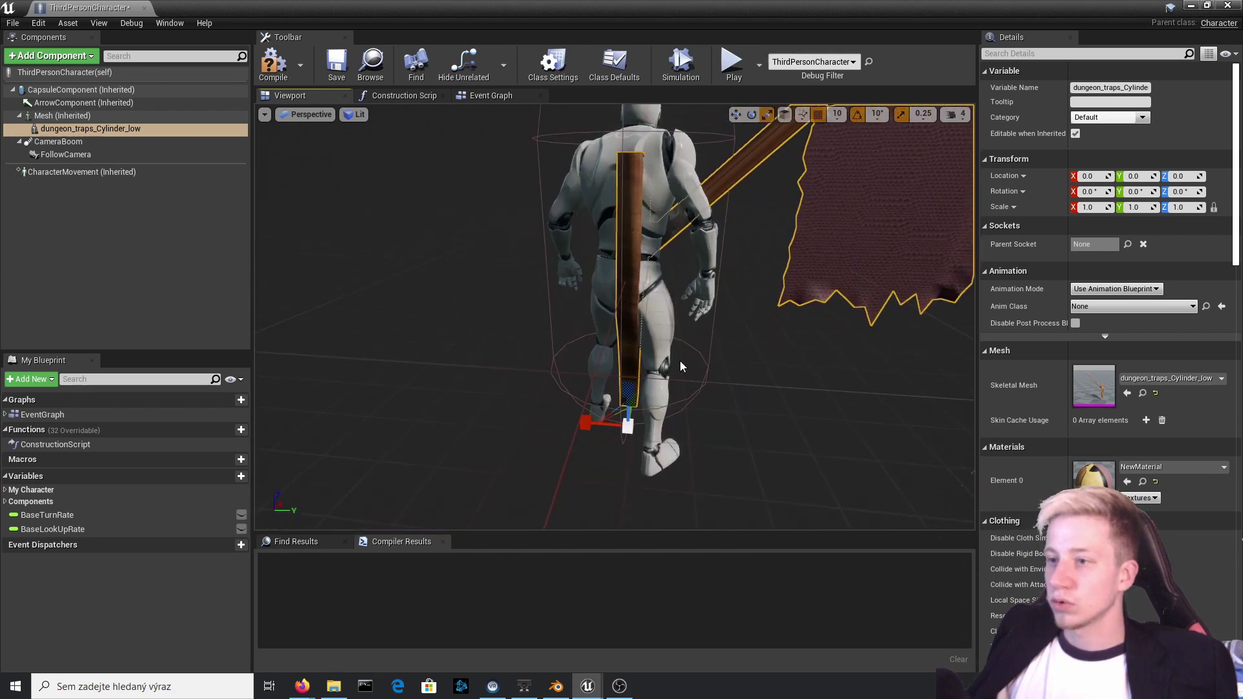
{"action": "left_click_drag", "start_coordinate": [629, 430], "coordinate": [605, 385]}
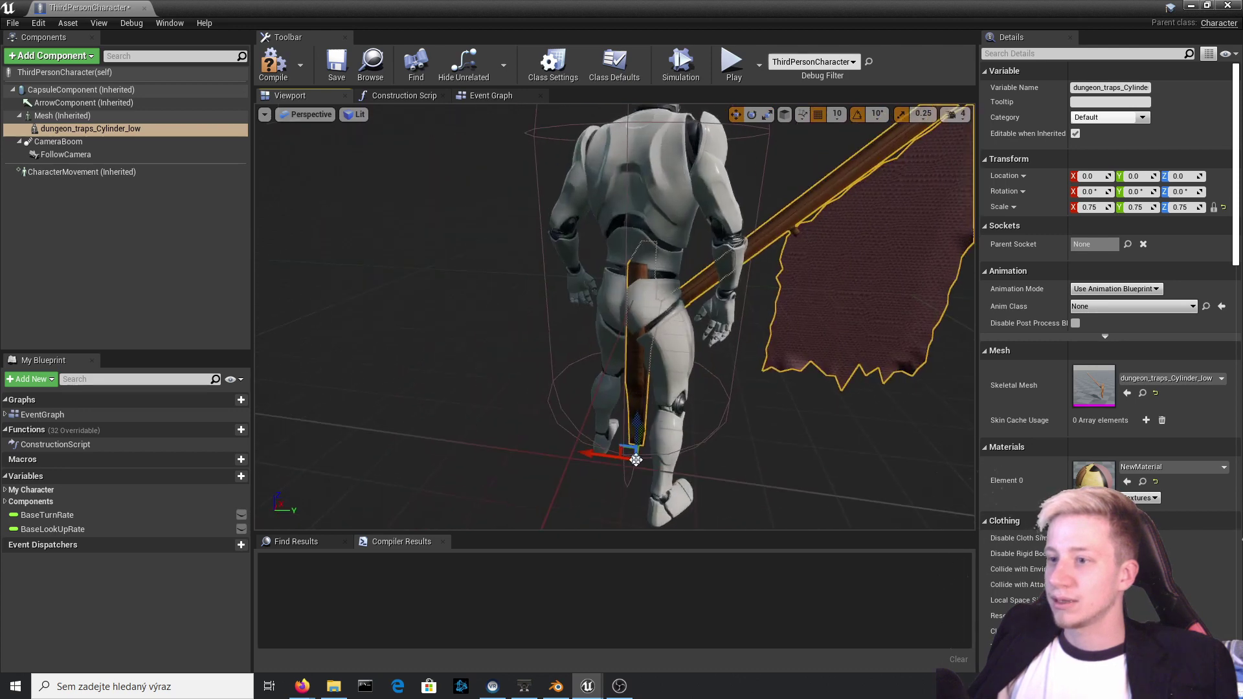
{"action": "left_click_drag", "start_coordinate": [603, 452], "coordinate": [813, 206]}
{"action": "right_click_drag", "start_coordinate": [813, 206], "coordinate": [816, 162]}
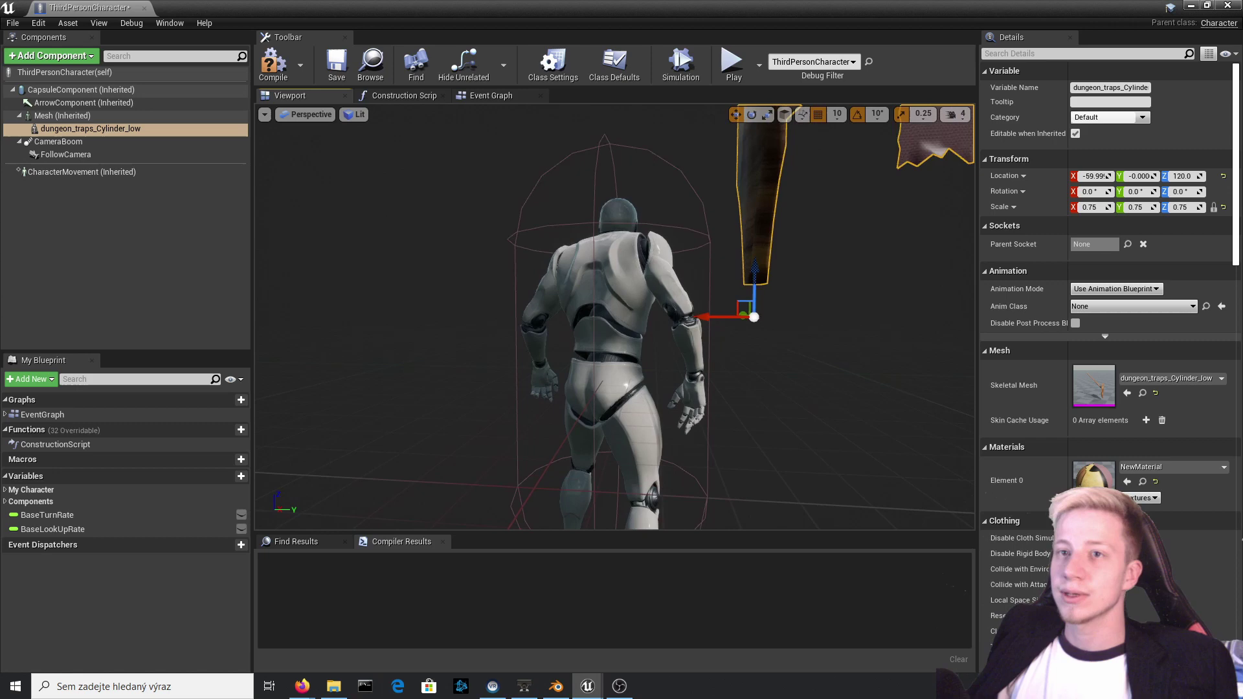
- Set the flag component's parent socket to the character mesh's head bone
{"action": "left_click", "coordinate": [58, 116]}
{"action": "left_click", "coordinate": [58, 129]}
{"action": "key", "text": "ctrl+y"}
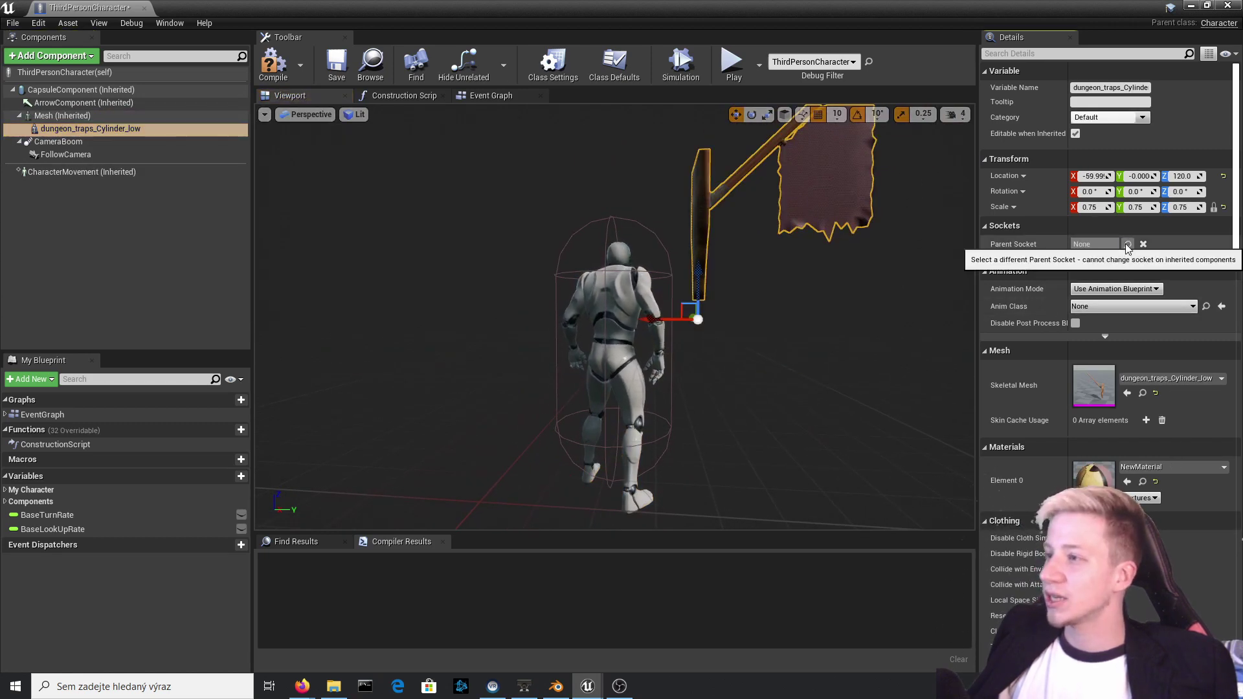
{"action": "left_click", "coordinate": [1126, 244]}
{"action": "type", "text": "hea"}
{"action": "left_click", "coordinate": [1096, 275]}
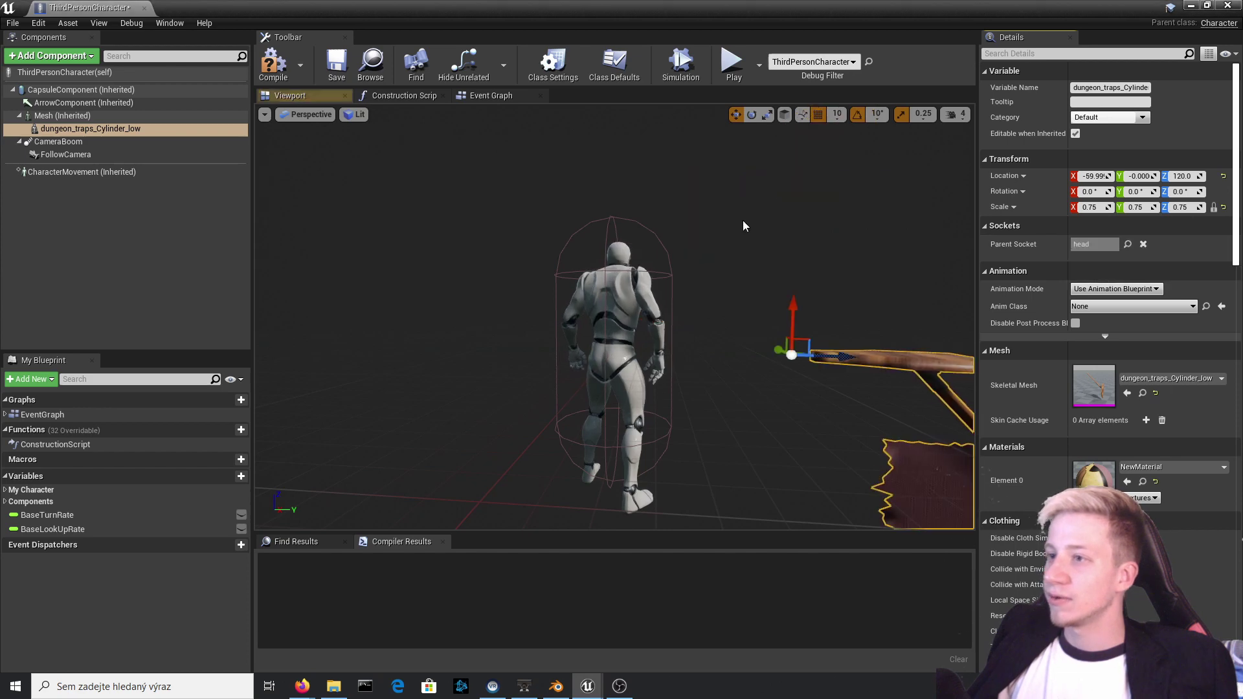
- Scale the flag to 0.5, rotate it upright to about 180, -70, -180, and place it behind the head at about X -21.6, Z 20.9
{"action": "right_click_drag", "start_coordinate": [873, 374], "coordinate": [932, 387]}
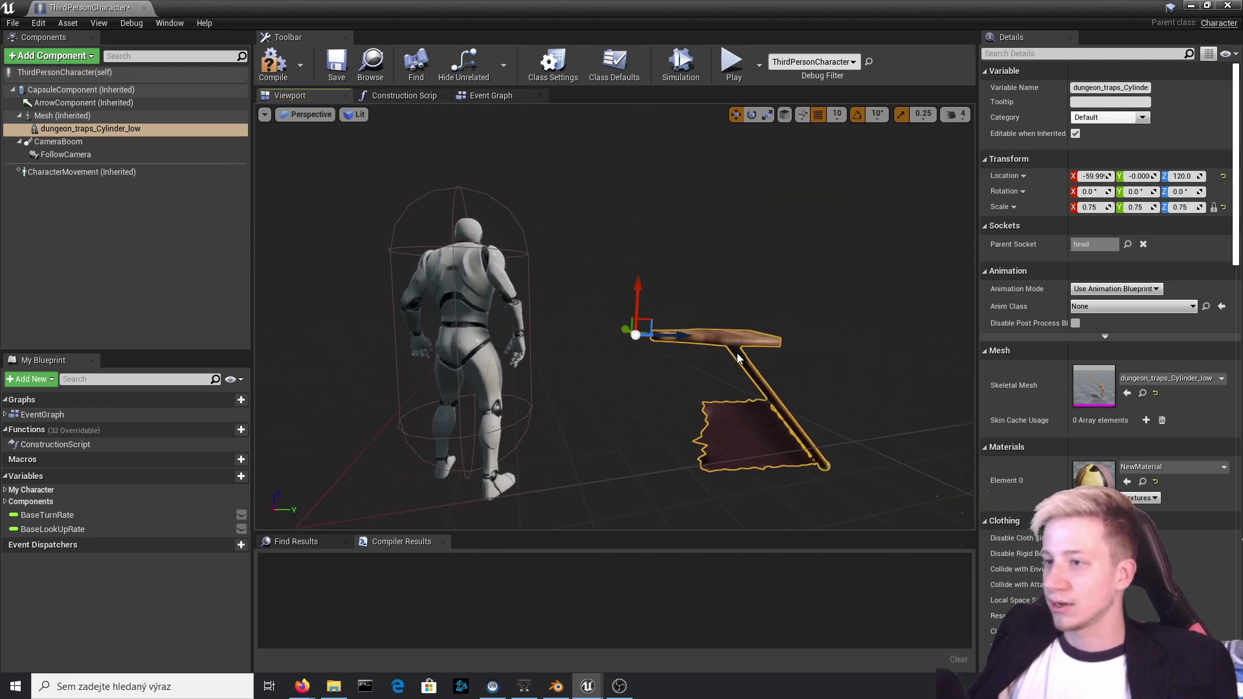
{"action": "key", "text": "space"}
{"action": "key", "text": "space"}
{"action": "key", "text": "space"}
{"action": "key", "text": "space"}
{"action": "left_click_drag", "start_coordinate": [628, 277], "coordinate": [556, 363]}
{"action": "key", "text": "space"}
{"action": "left_click_drag", "start_coordinate": [632, 338], "coordinate": [582, 369]}
{"action": "key", "text": "space"}
{"action": "left_click_drag", "start_coordinate": [620, 323], "coordinate": [511, 259]}
{"action": "left_click", "coordinate": [456, 259]}
{"action": "left_click", "coordinate": [563, 168]}
{"action": "right_click_drag", "start_coordinate": [563, 259], "coordinate": [641, 262]}
{"action": "mouse_move", "coordinate": [615, 318]}
{"action": "right_mouse_down"}
{"action": "mouse_move", "coordinate": [809, 284]}
{"action": "mouse_move", "coordinate": [602, 310]}
{"action": "mouse_move", "coordinate": [618, 310]}
{"action": "right_mouse_up"}
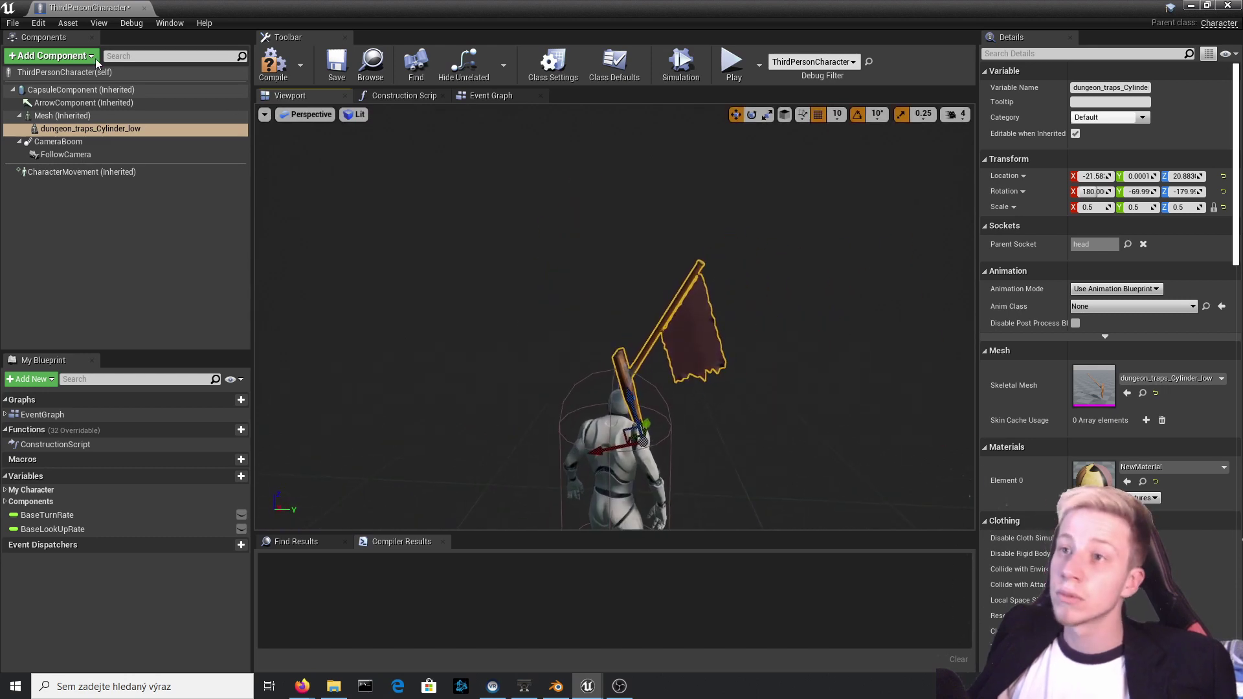
- Compile the character blueprint and inspect the attached flag up close along with its clothing options
{"action": "left_click", "coordinate": [274, 61]}
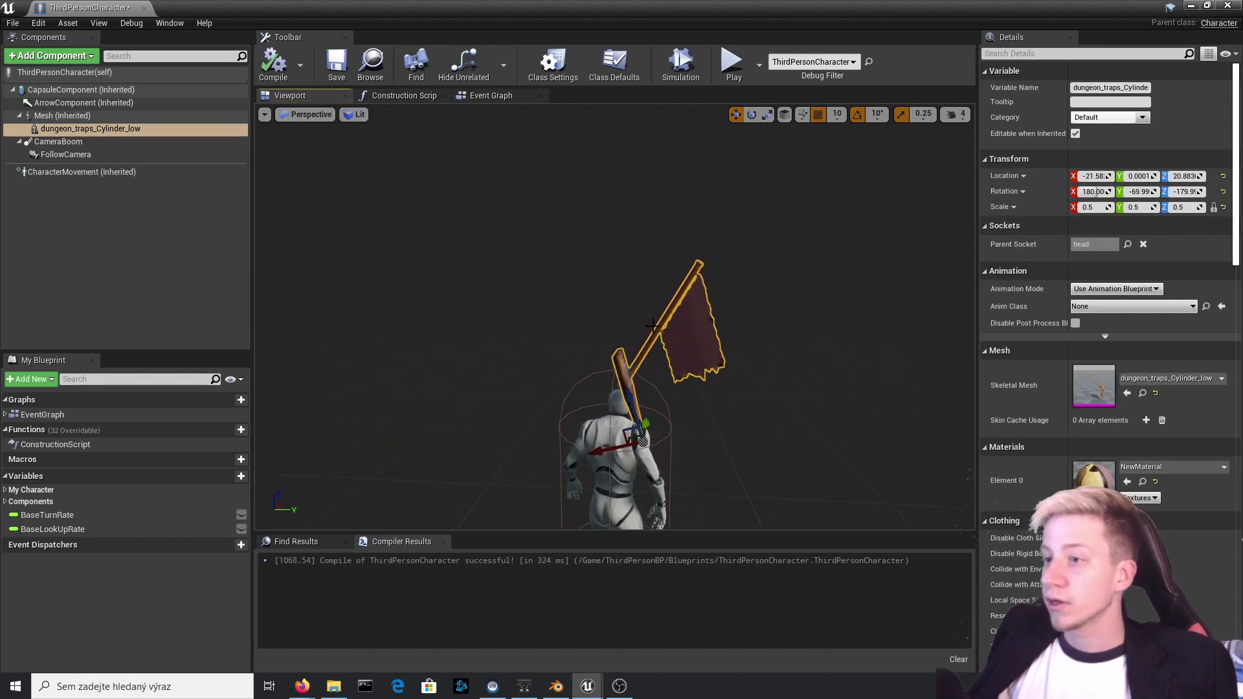
{"action": "right_click_drag", "start_coordinate": [640, 299], "coordinate": [771, 362]}
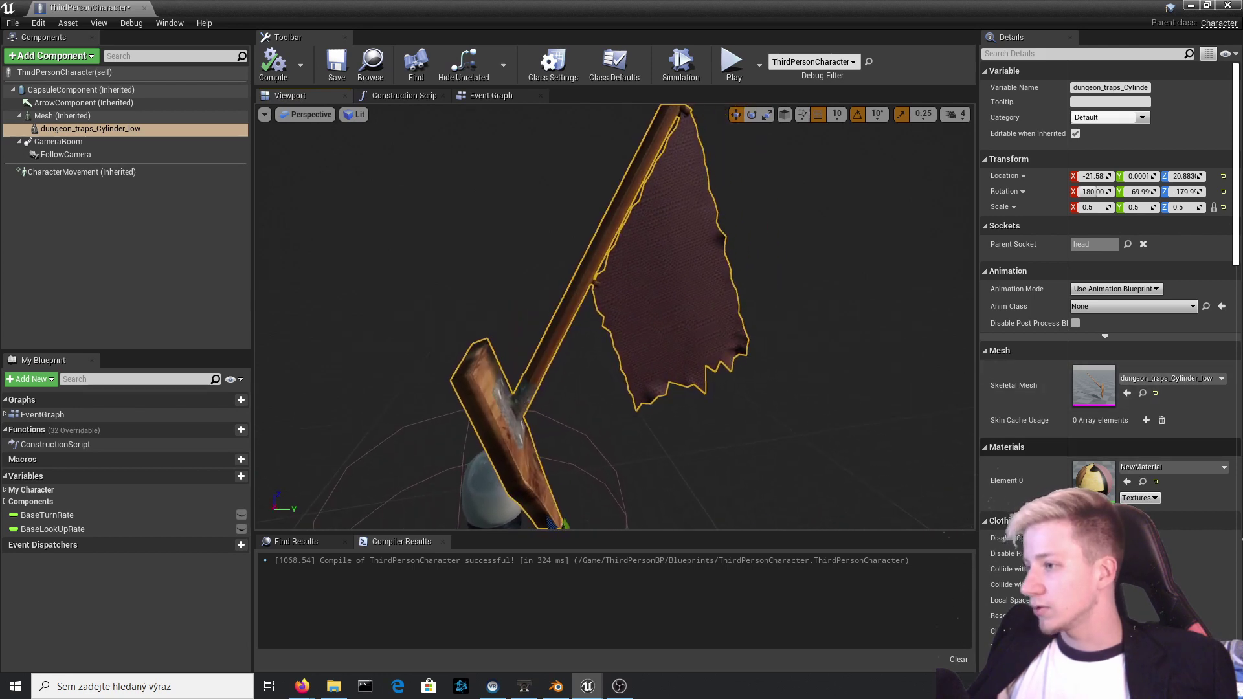
{"action": "scroll", "coordinate": [1035, 292], "scroll_direction": "down", "scroll_amount": 5}
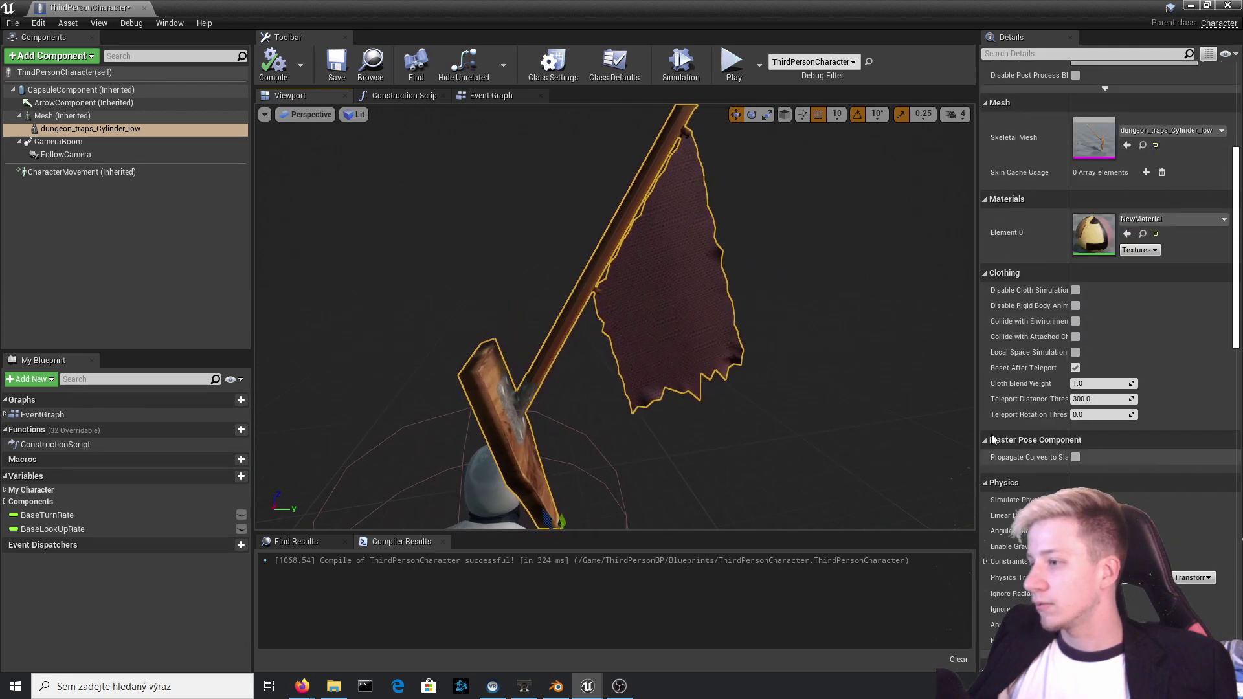
- Play the level from the main editor and run the character forward to test the flag attached to its head
{"action": "left_click", "coordinate": [1189, 5]}
{"action": "left_click", "coordinate": [818, 48]}
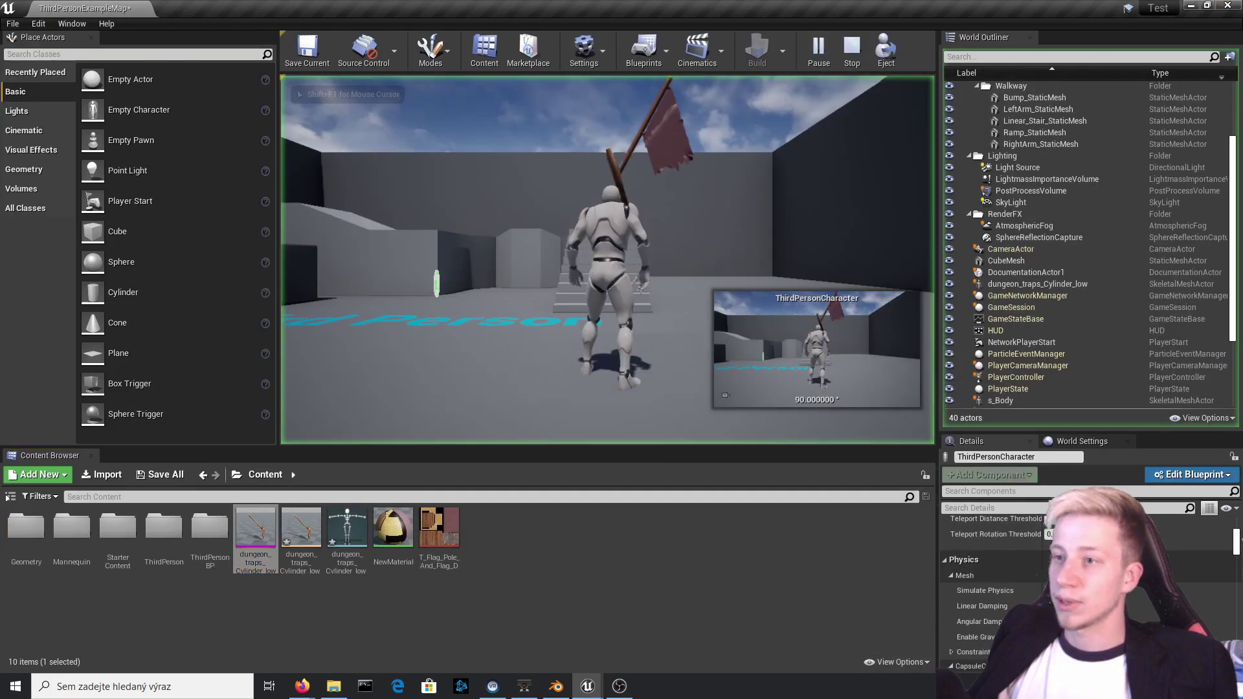
{"action": "key", "text": "w"}
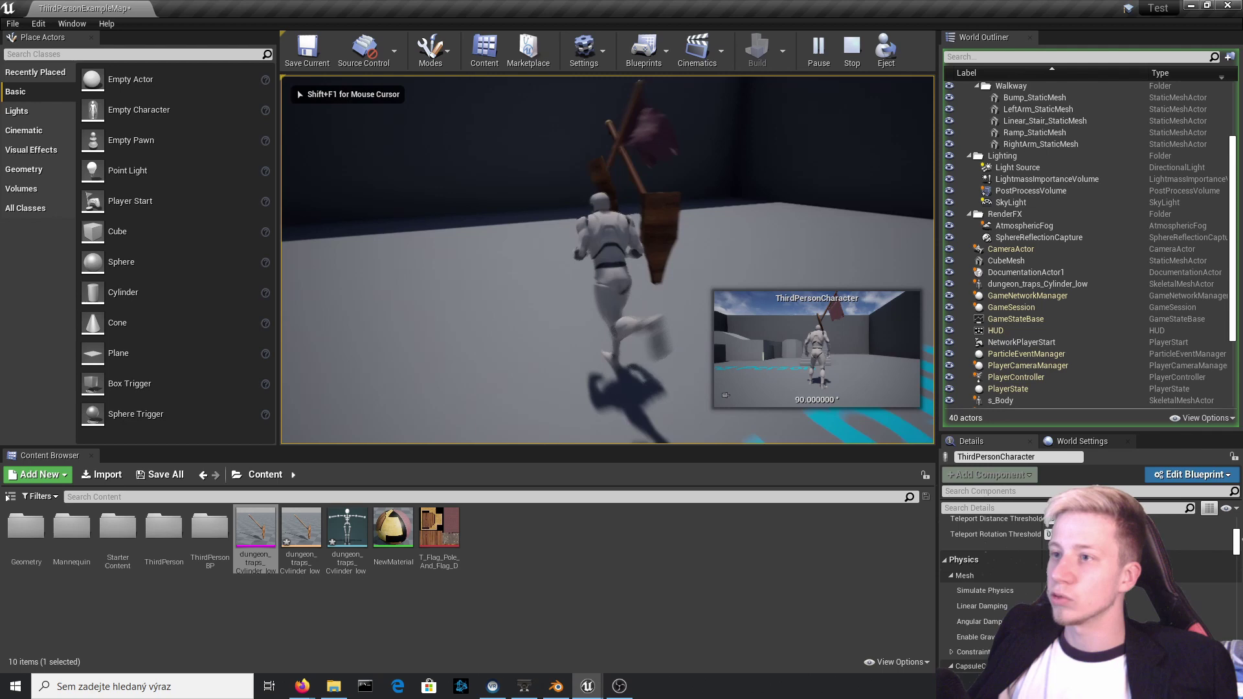
{"action": "key", "text": "Escape"}
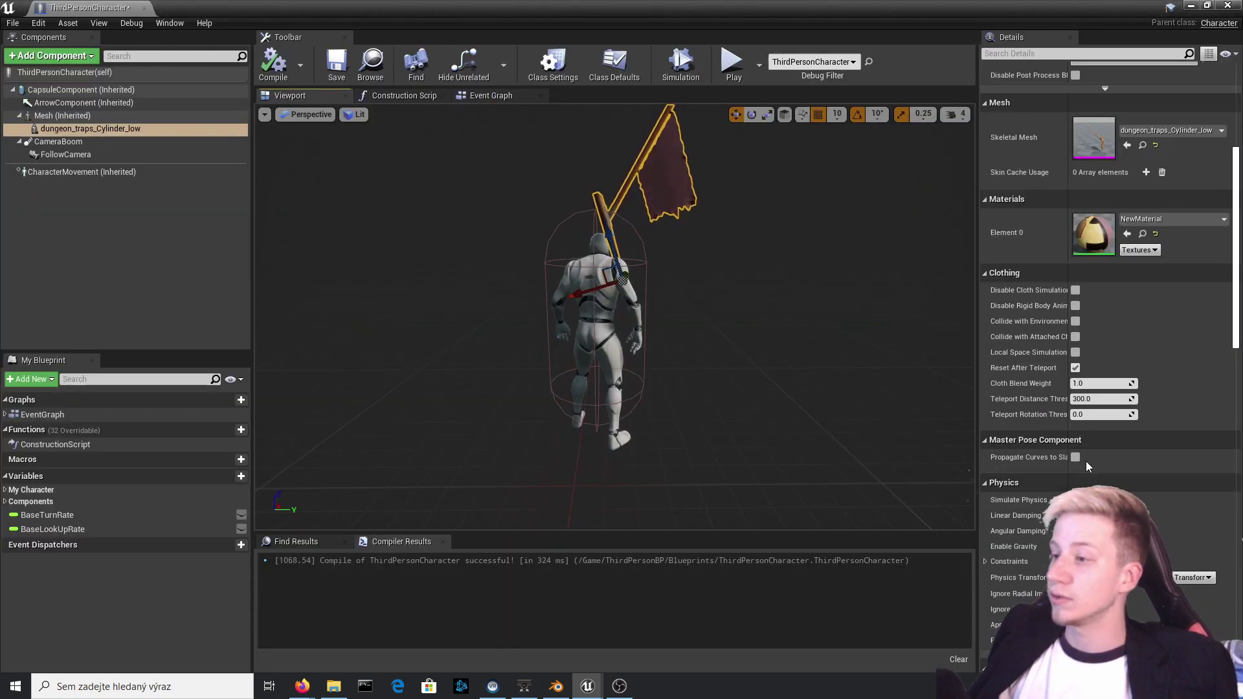
- Play the level again, running and jumping around the walls to watch the attached flag's cloth move
{"action": "right_click_drag", "start_coordinate": [528, 294], "coordinate": [557, 290]}
{"action": "key", "text": "e"}
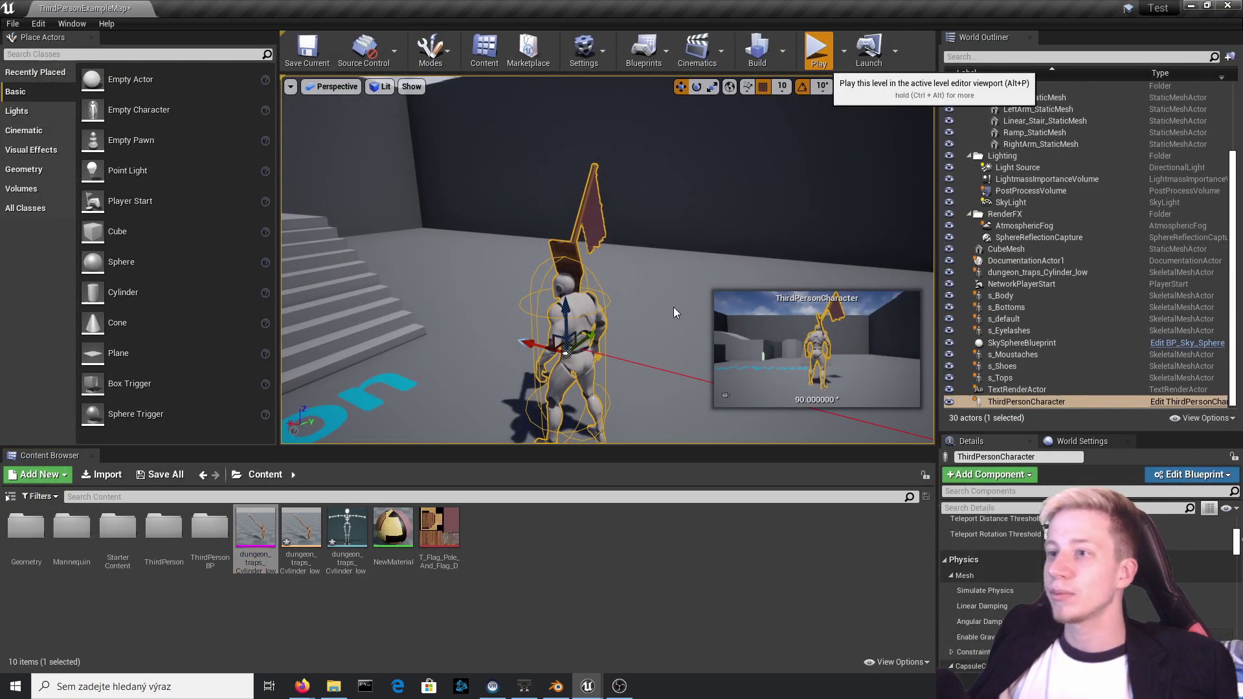
{"action": "left_click", "coordinate": [816, 46]}
{"action": "key", "text": "w"}
{"action": "key", "text": "space"}
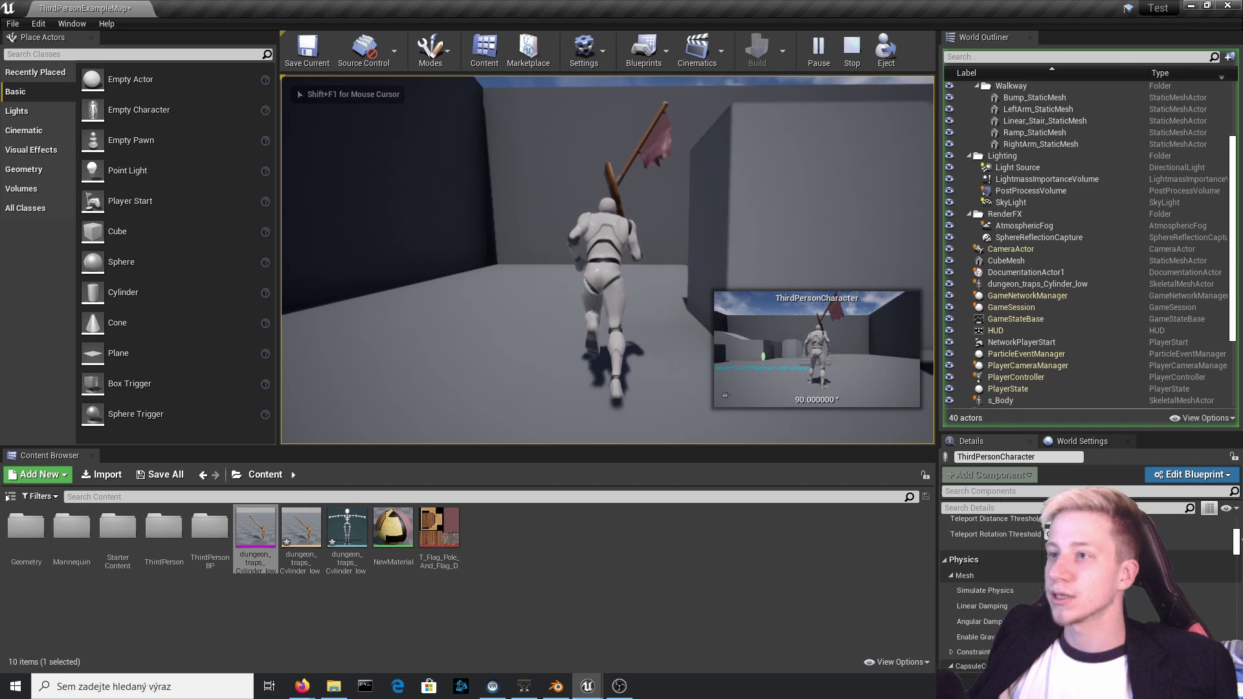
{"action": "key", "text": "a"}
{"action": "key", "text": "space"}
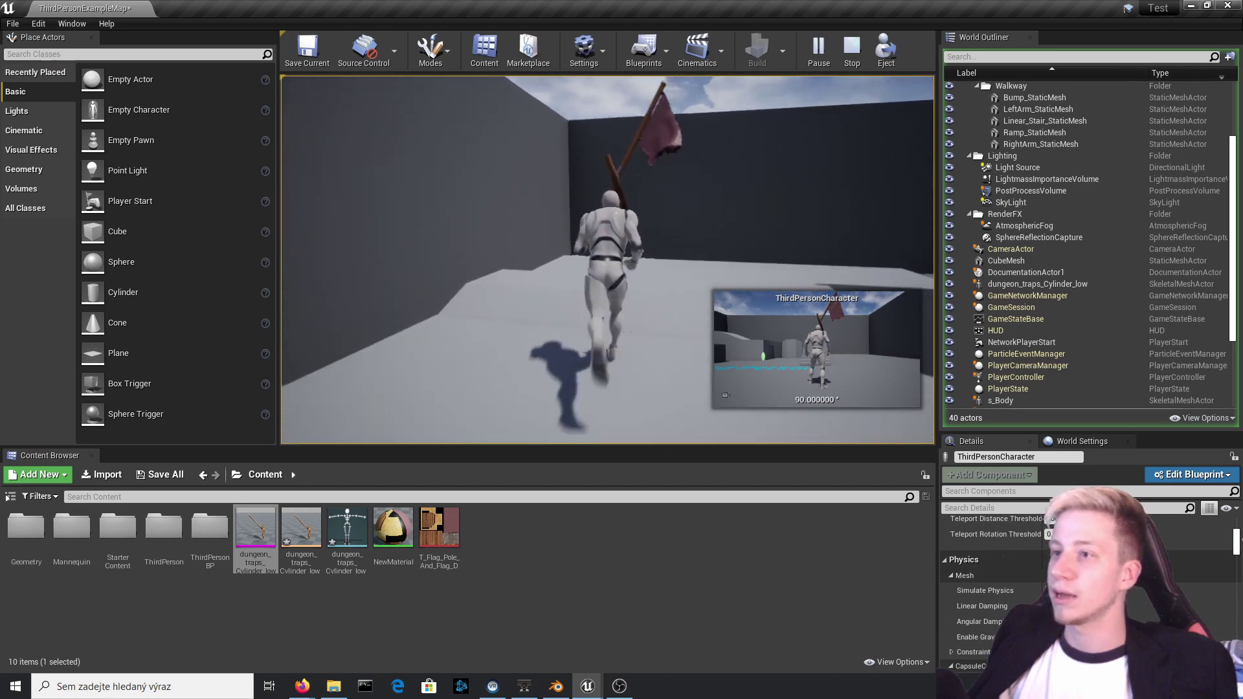